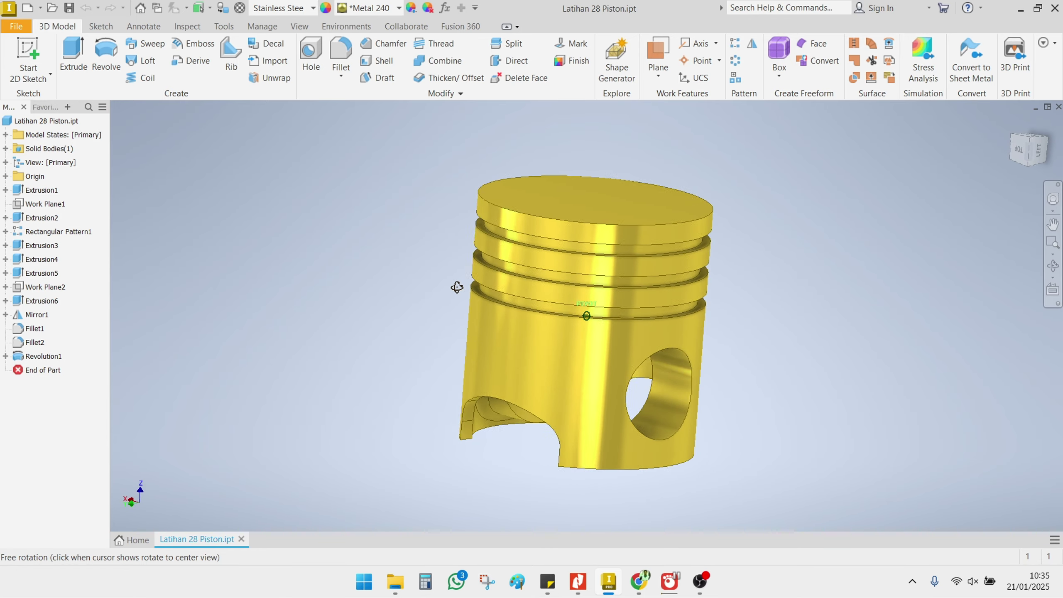
Step: Create a new part file from the metric Standard (mm).ipt template
{"action": "key", "text": "Escape"}
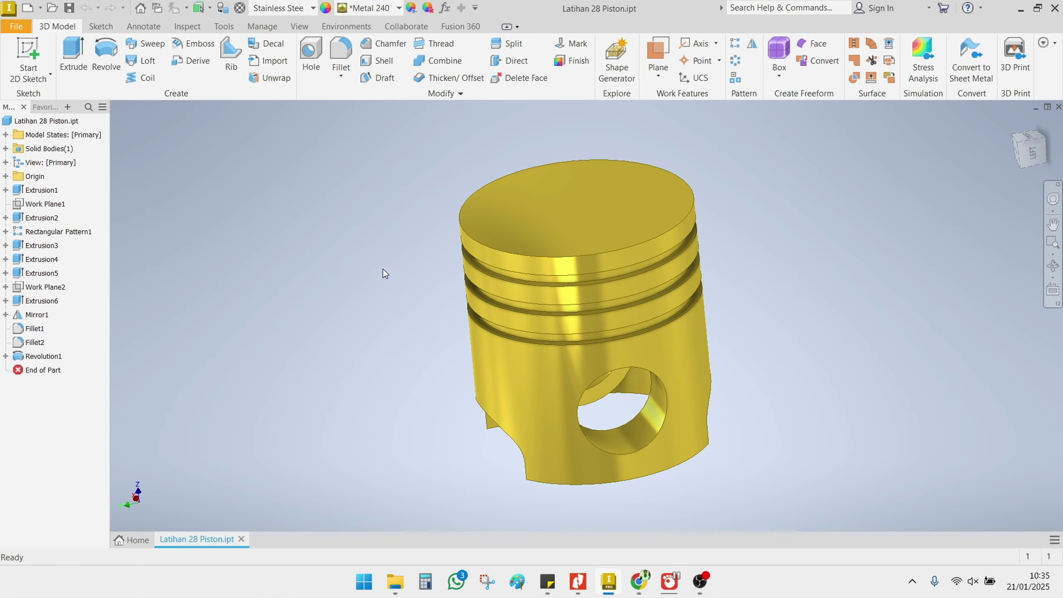
{"action": "left_click", "coordinate": [26, 8]}
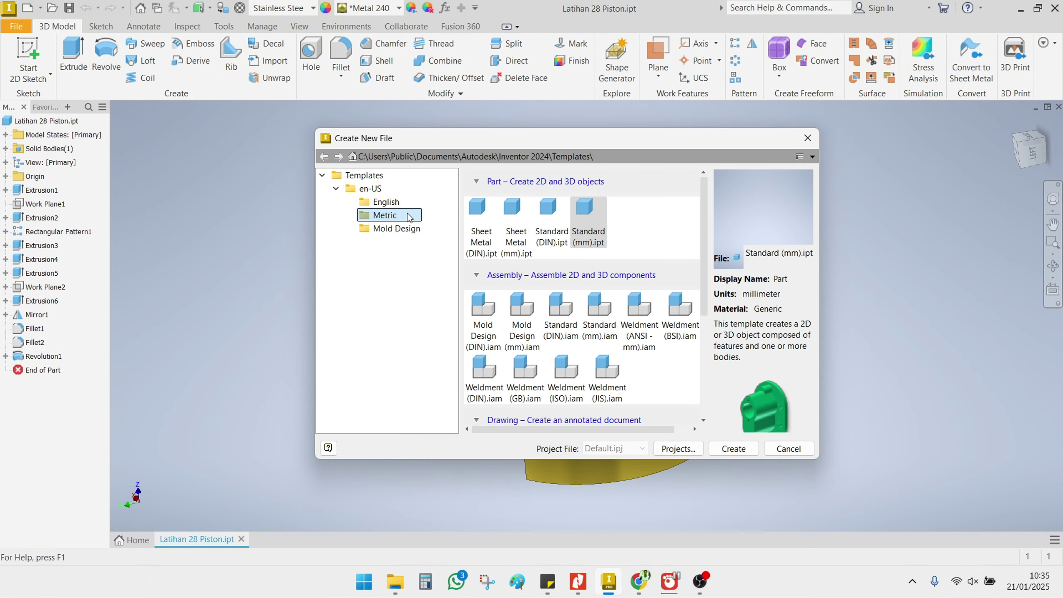
{"action": "left_click", "coordinate": [323, 177]}
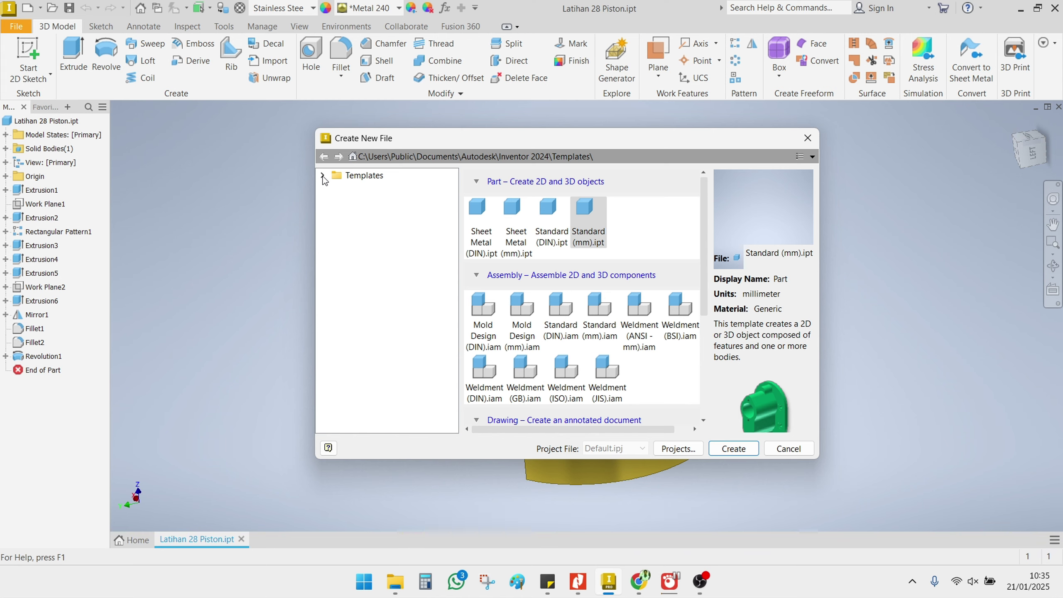
{"action": "left_click", "coordinate": [323, 176]}
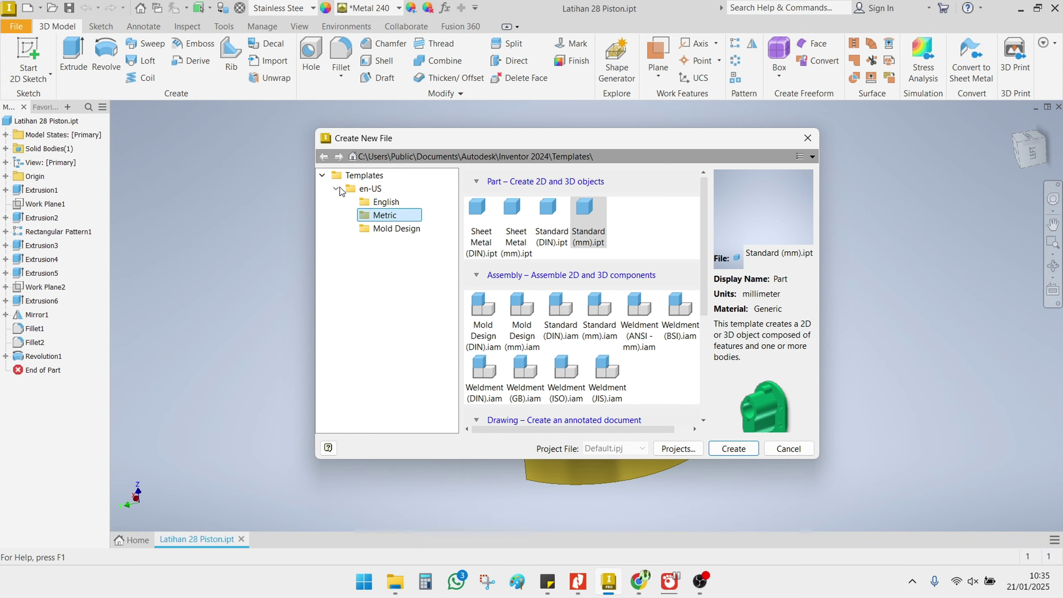
{"action": "left_click", "coordinate": [336, 188]}
{"action": "left_click", "coordinate": [335, 188]}
{"action": "left_click", "coordinate": [370, 217]}
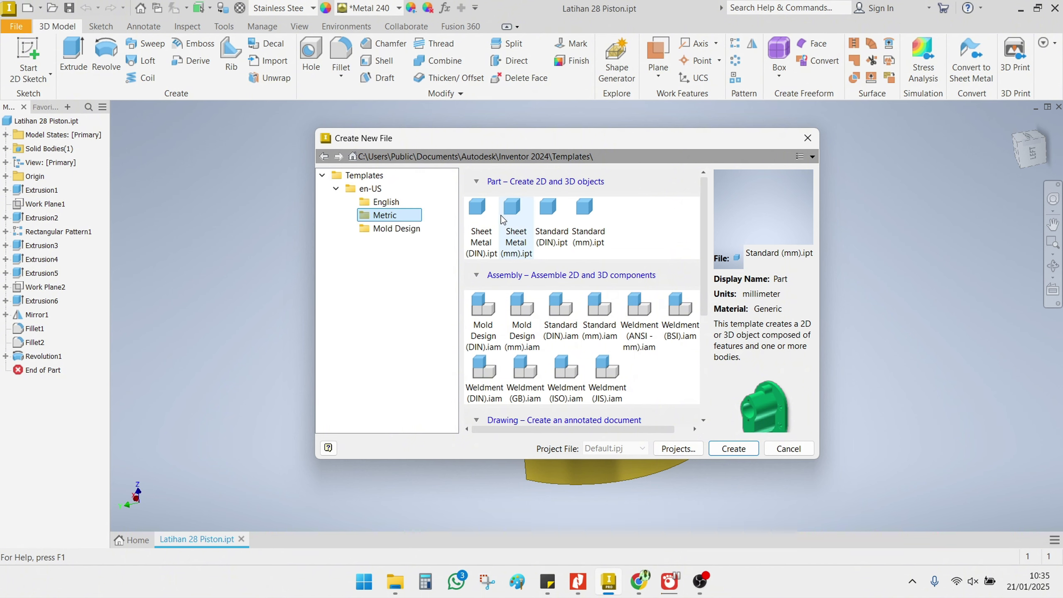
{"action": "left_click", "coordinate": [586, 219]}
{"action": "left_click", "coordinate": [735, 447]}
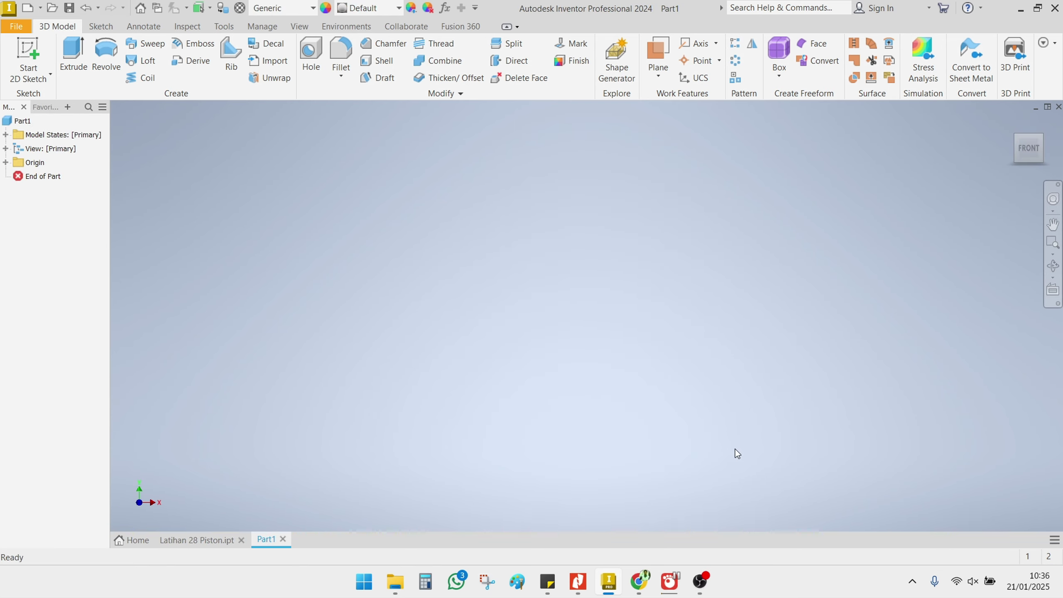
Step: Start a sketch on the XY plane and draw an 85 mm diameter circle centred on the origin
{"action": "left_click", "coordinate": [40, 61]}
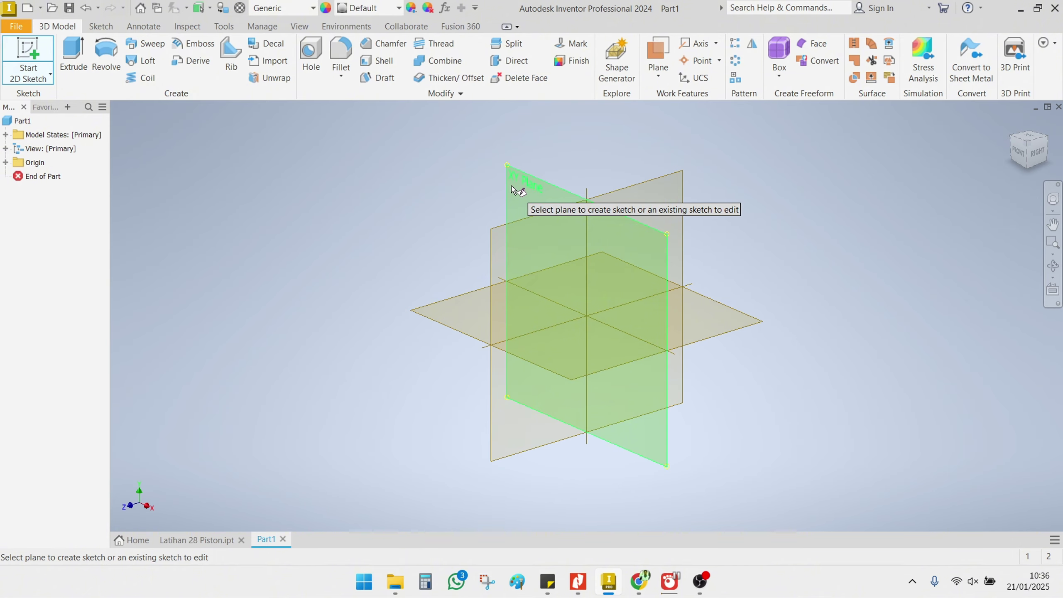
{"action": "left_click", "coordinate": [512, 187]}
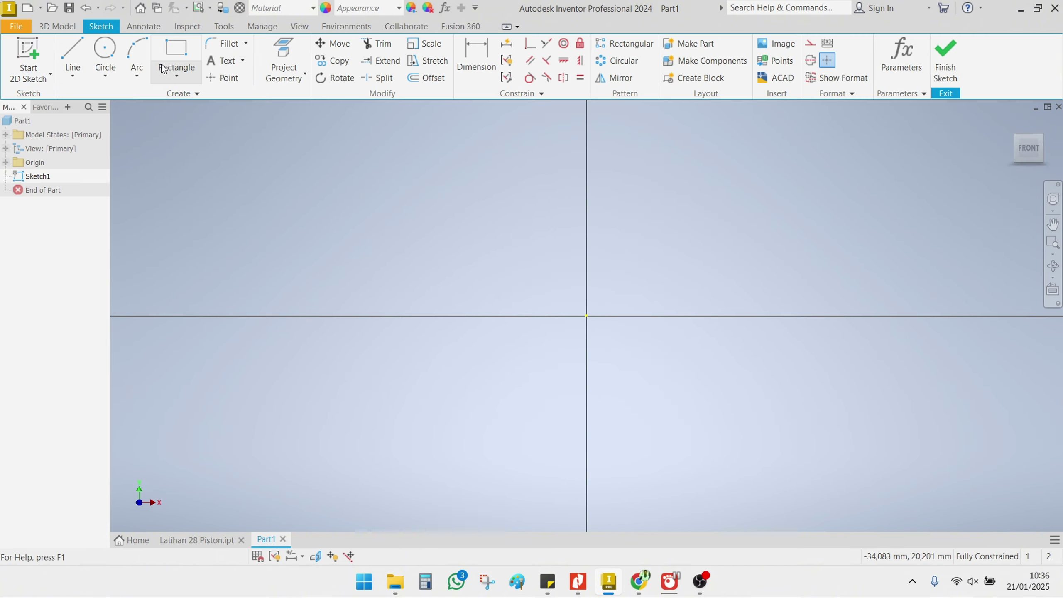
{"action": "left_click", "coordinate": [107, 53]}
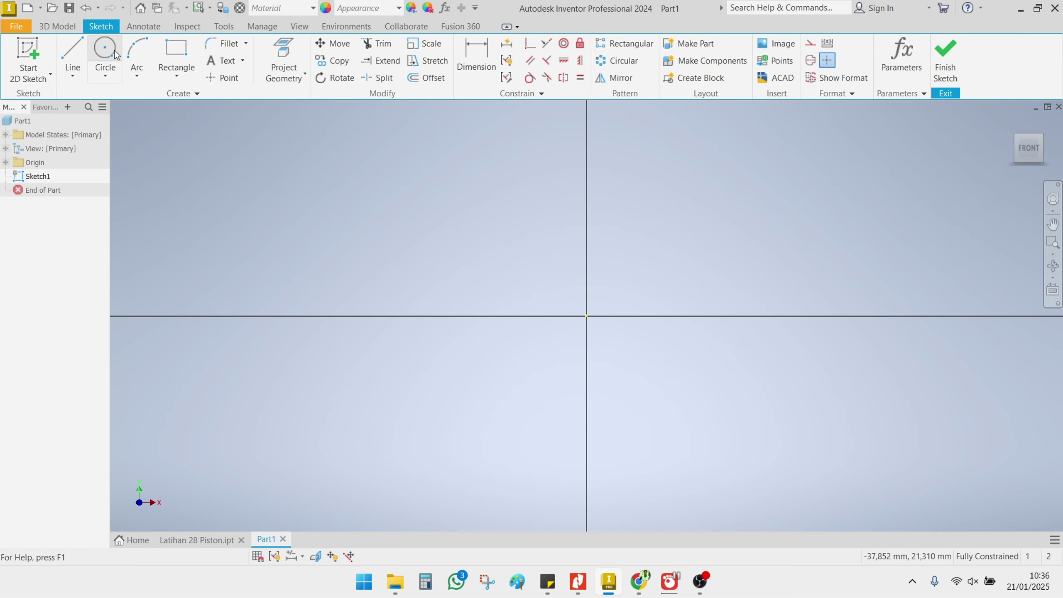
{"action": "left_click", "coordinate": [587, 315]}
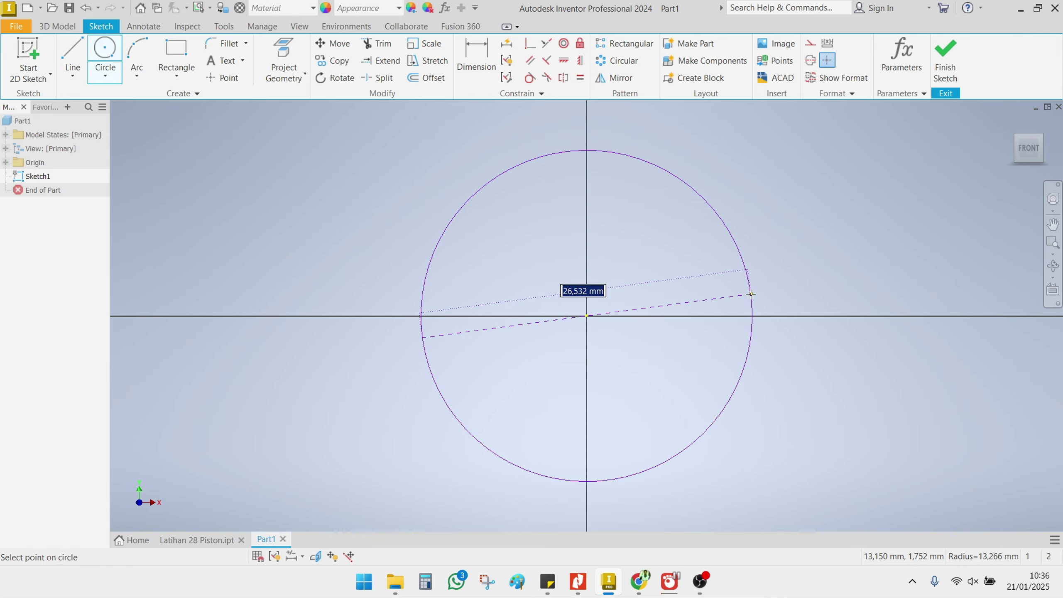
{"action": "type", "text": "85"}
{"action": "key", "text": "Return"}
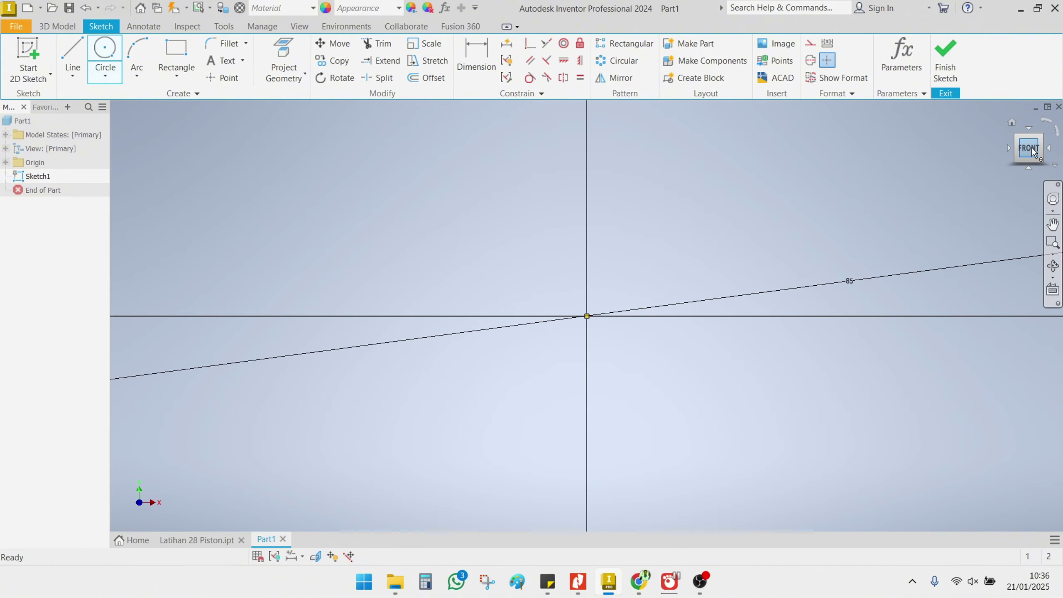
{"action": "key", "text": "Home"}
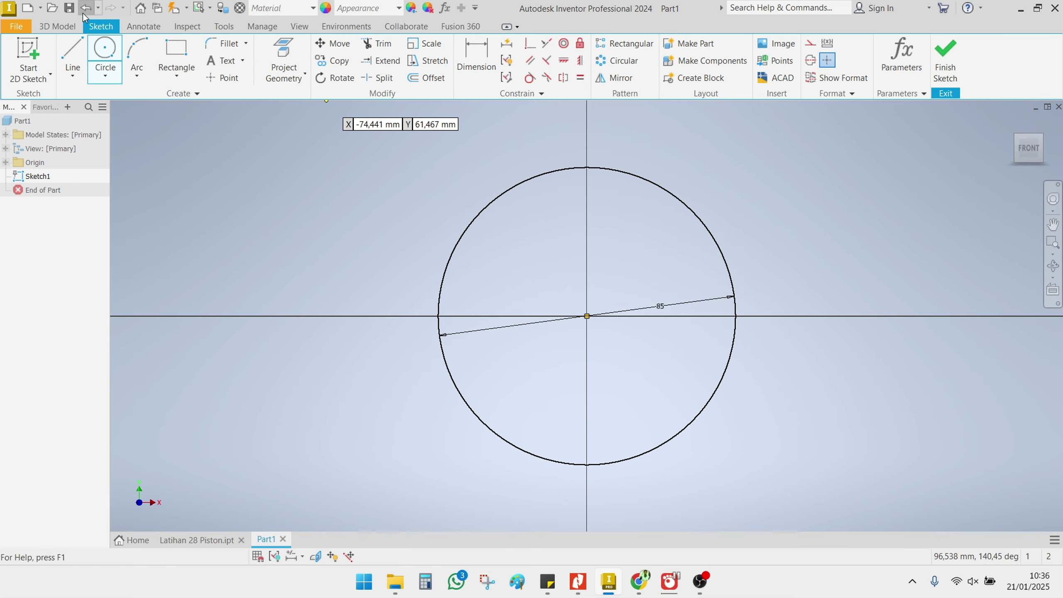
Step: Extrude the circle symmetrically about its sketch plane to a total distance of 90 mm
{"action": "left_click", "coordinate": [66, 28]}
{"action": "left_click", "coordinate": [73, 58]}
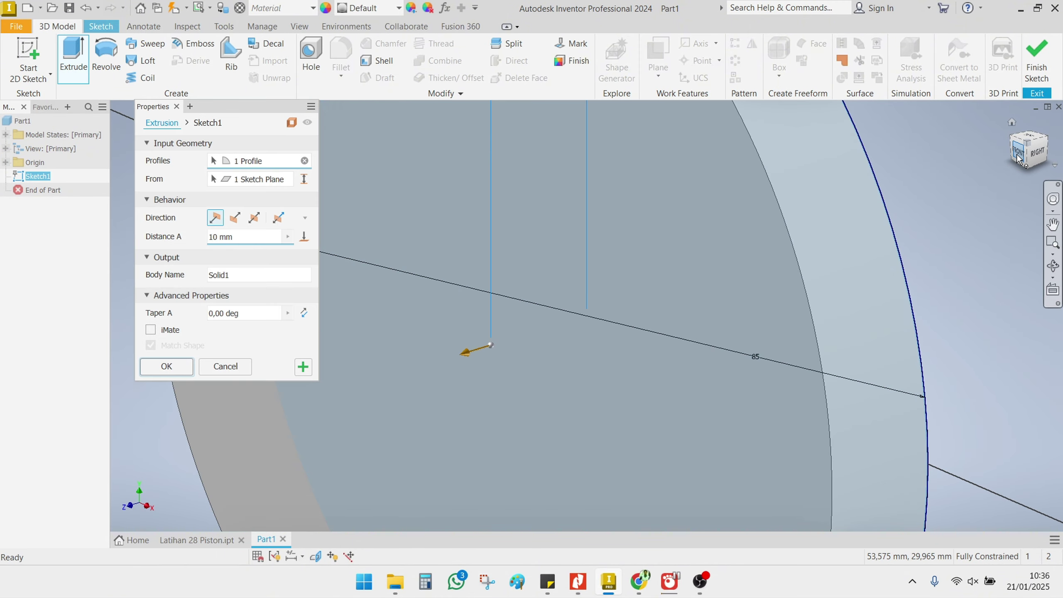
{"action": "left_click", "coordinate": [1016, 154]}
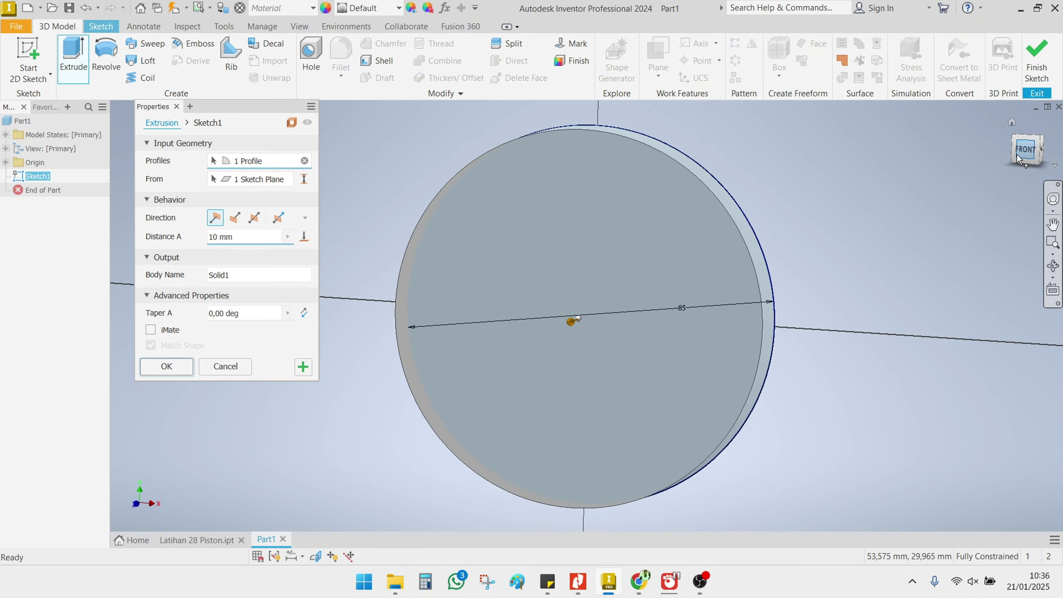
{"action": "left_click", "coordinate": [1012, 121]}
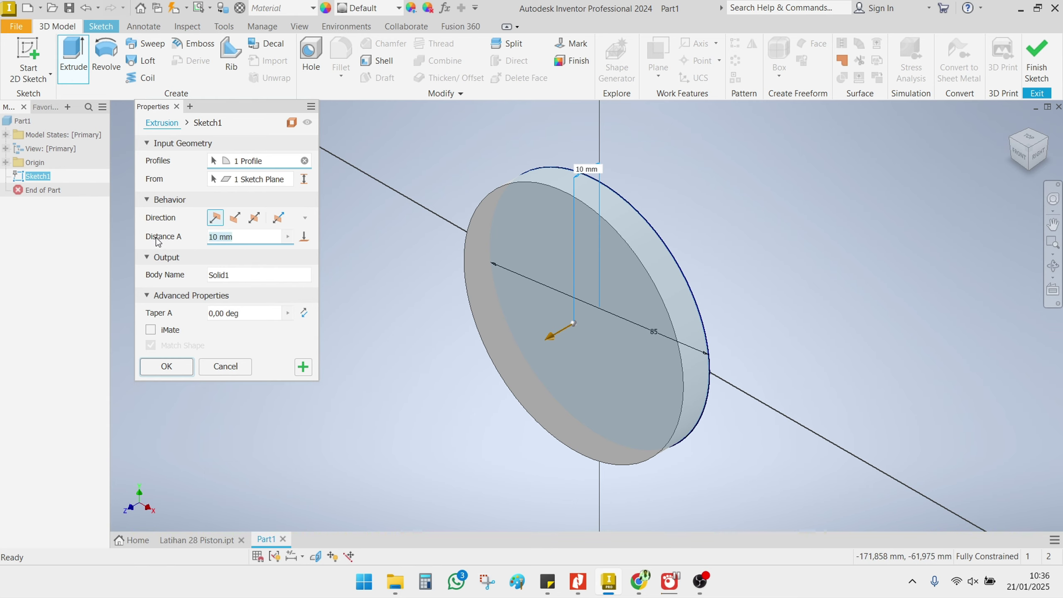
{"action": "left_click", "coordinate": [259, 221]}
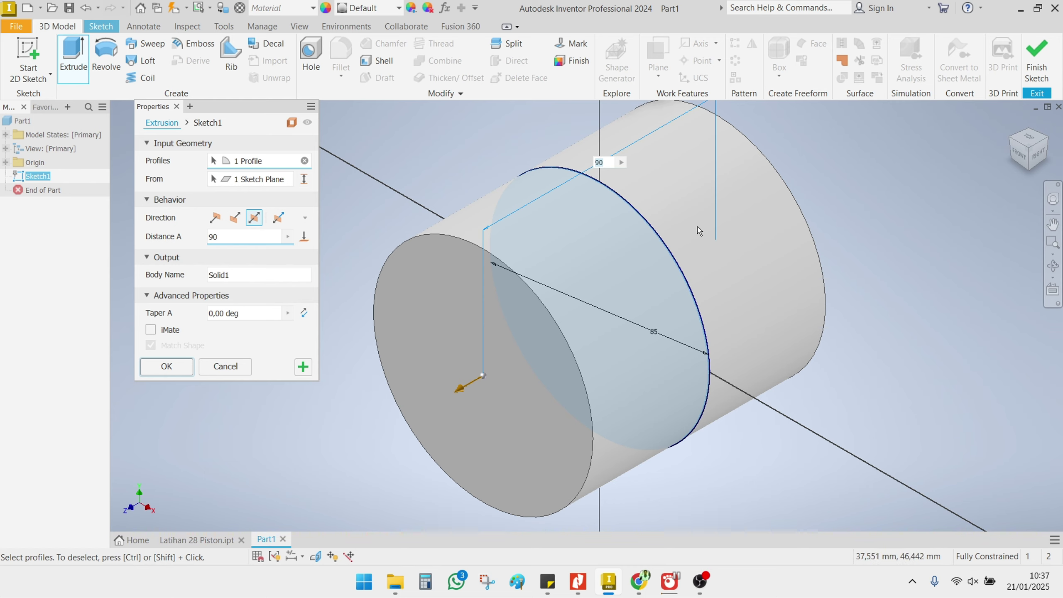
{"action": "left_click", "coordinate": [168, 367]}
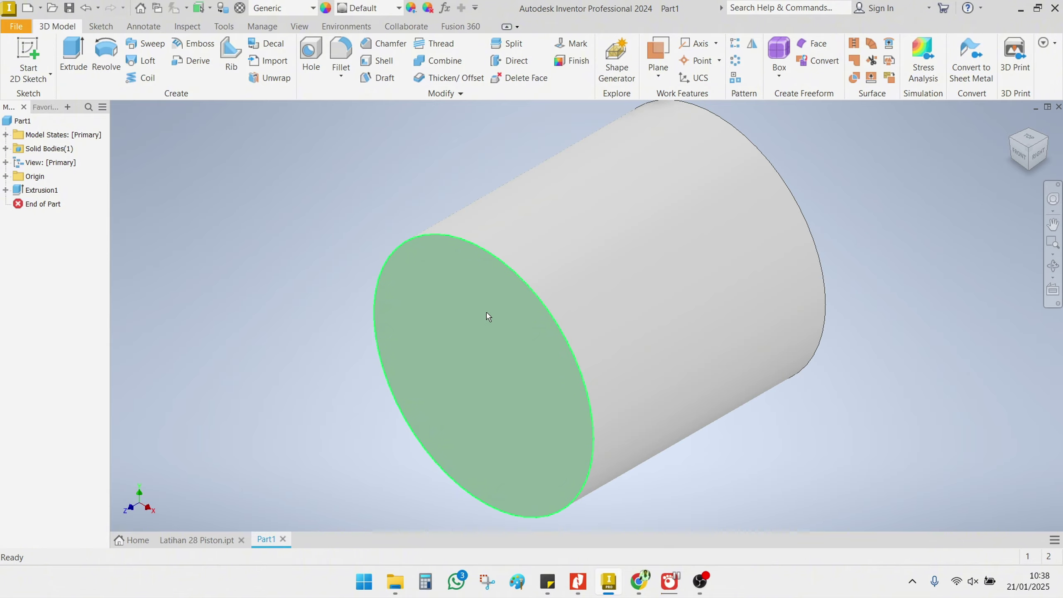
Step: Create a work plane offset -7.3 mm from the cylinder's front end face, into the body
{"action": "middle_click_drag", "start_coordinate": [479, 336], "coordinate": [486, 294], "text": "shift"}
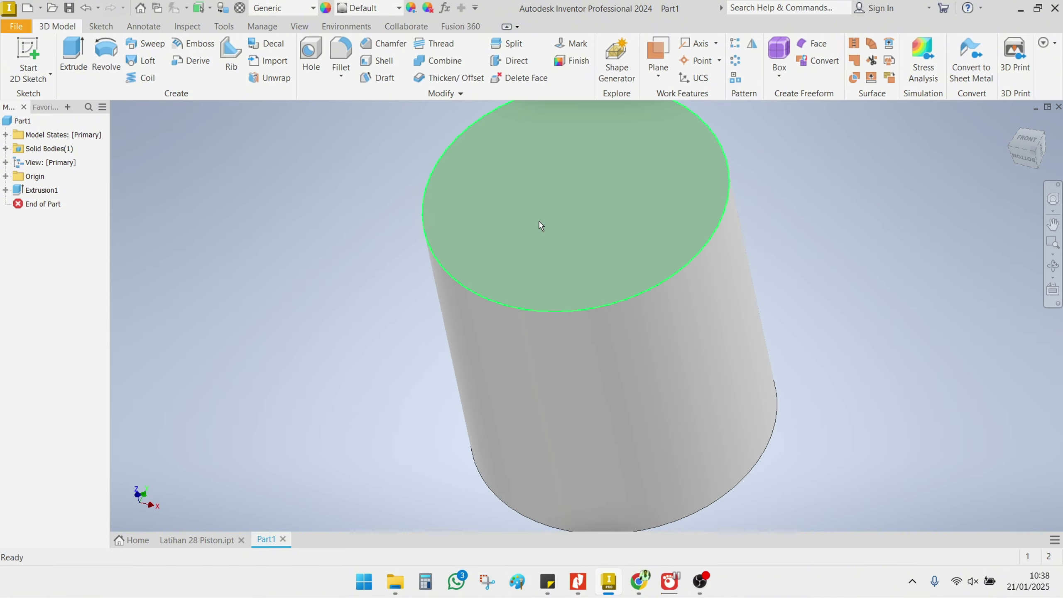
{"action": "left_click", "coordinate": [541, 227]}
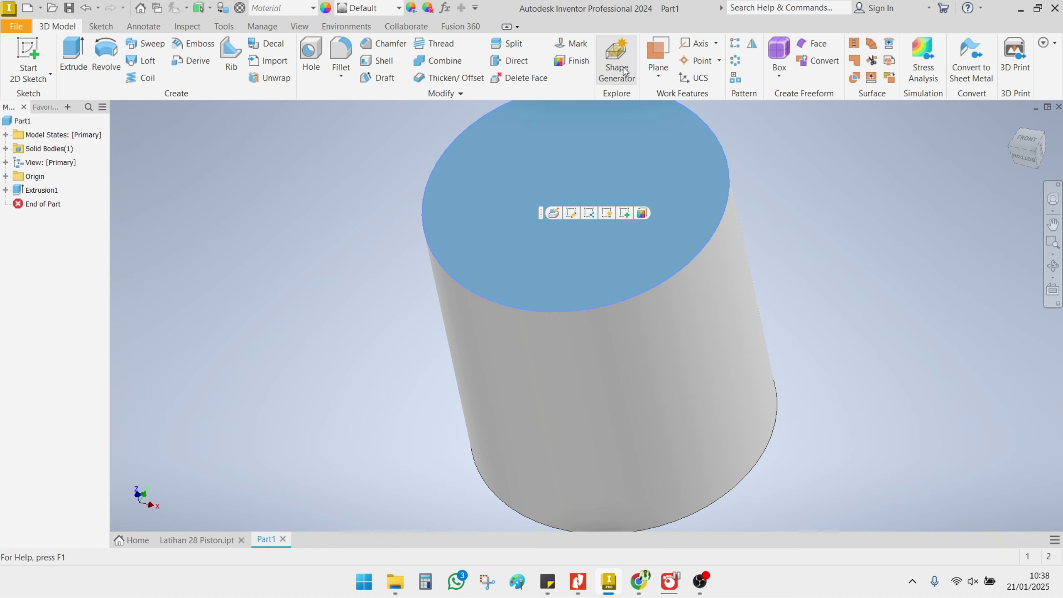
{"action": "left_click", "coordinate": [661, 62]}
{"action": "middle_click_drag", "start_coordinate": [504, 239], "coordinate": [537, 271], "text": "shift"}
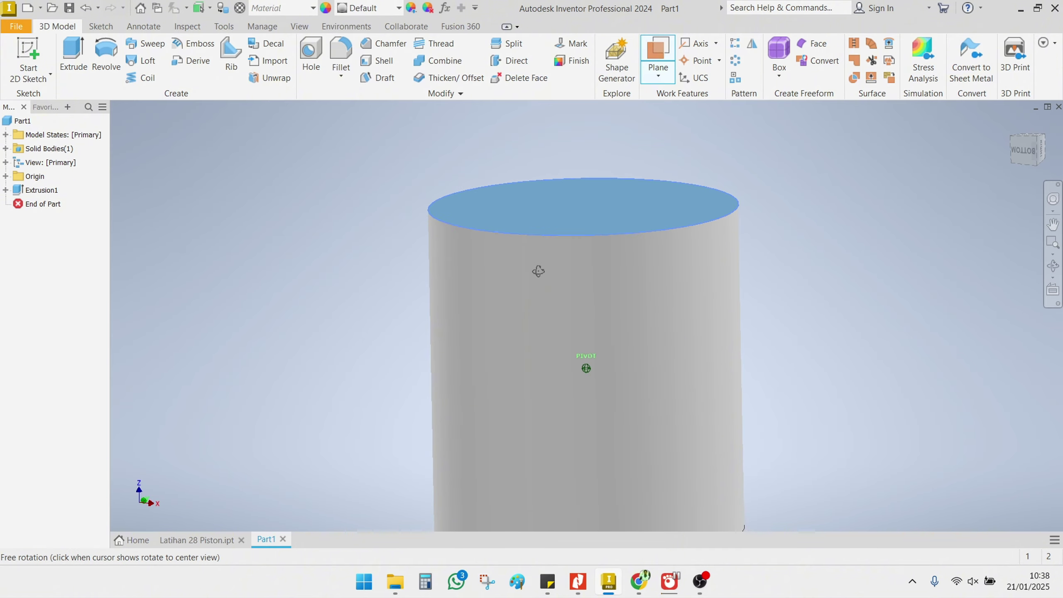
{"action": "left_click_drag", "start_coordinate": [544, 208], "coordinate": [543, 239]}
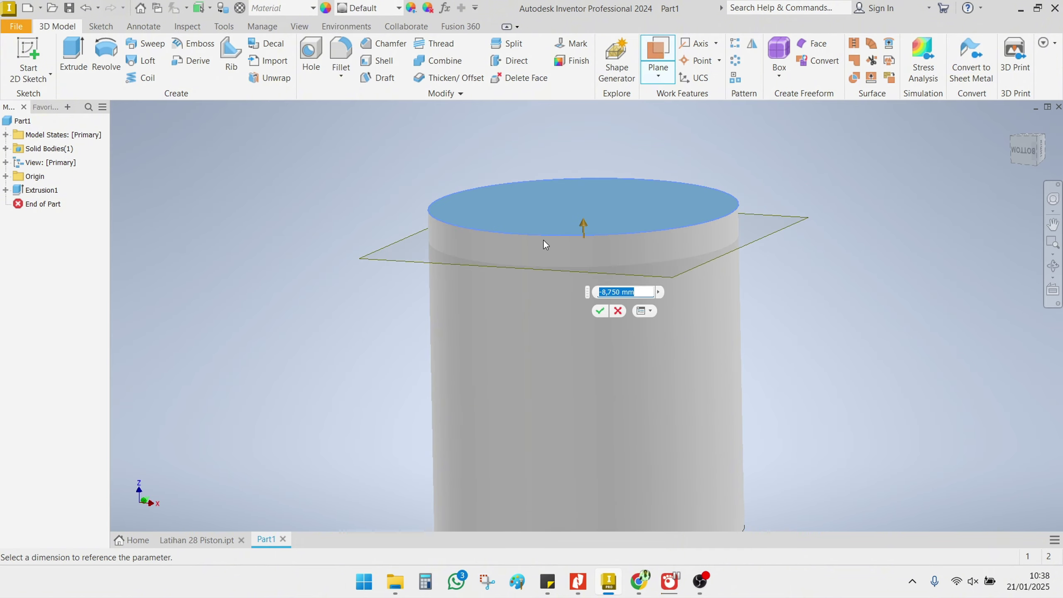
{"action": "type", "text": "-7.3"}
{"action": "key", "text": "Return"}
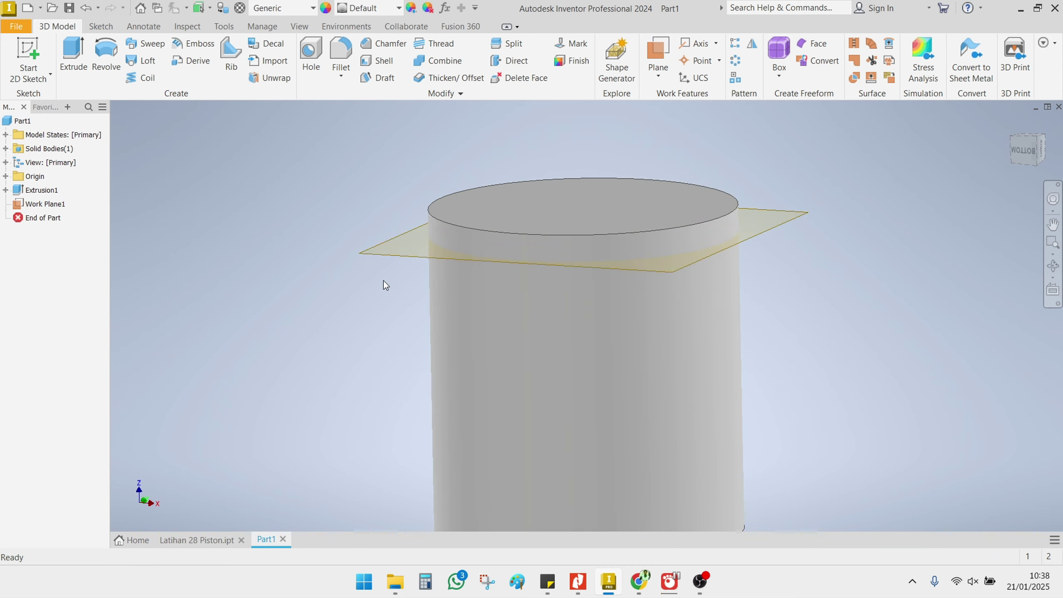
Step: Start a sketch on the offset work plane and slice the graphics at the sketch plane
{"action": "middle_click_drag", "start_coordinate": [385, 282], "coordinate": [375, 301], "text": "shift"}
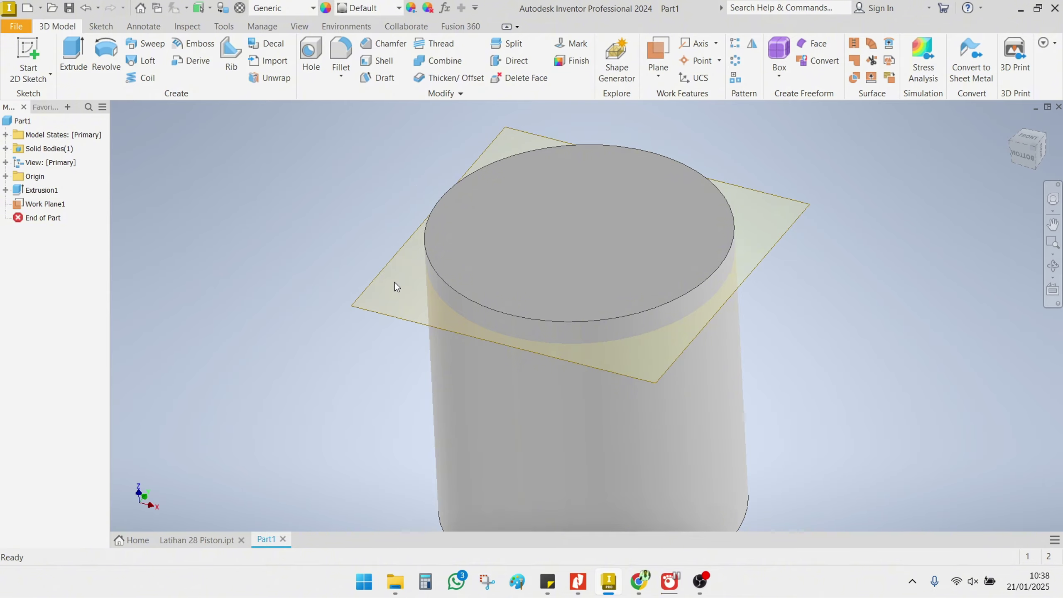
{"action": "left_click", "coordinate": [396, 266]}
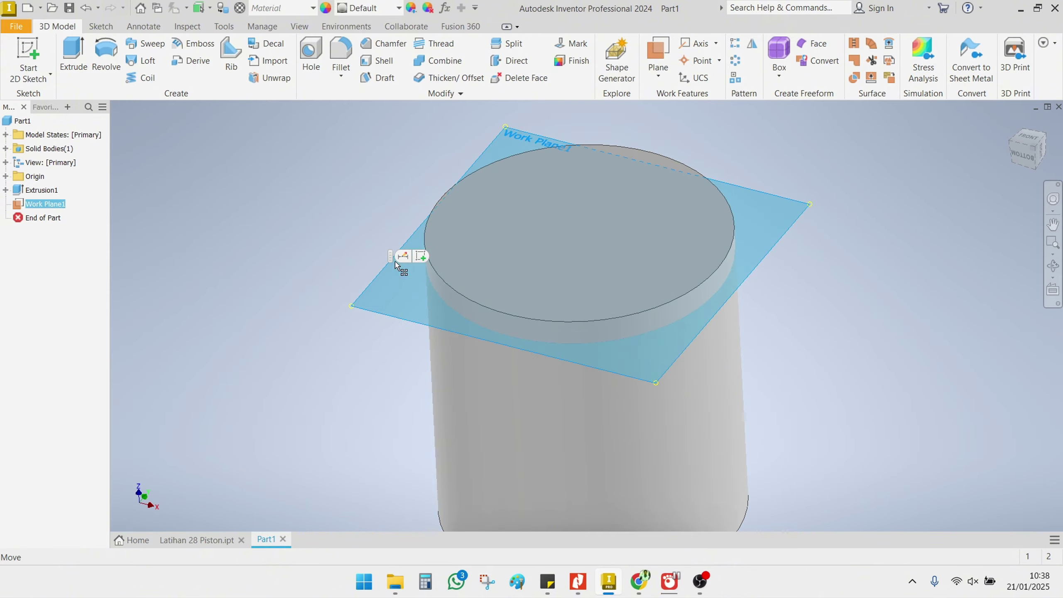
{"action": "left_click", "coordinate": [421, 256]}
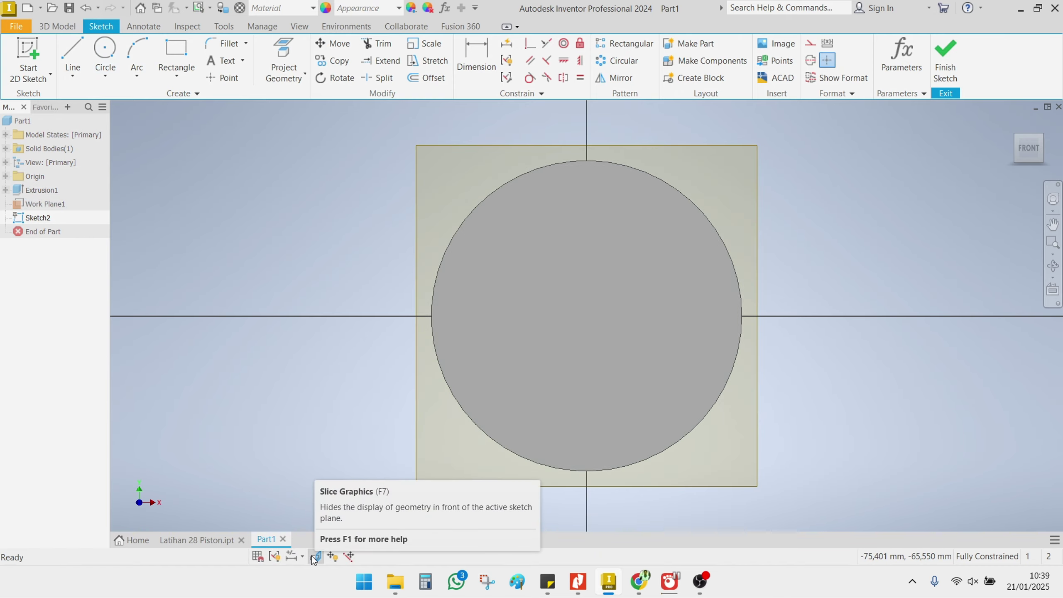
{"action": "mouse_move", "coordinate": [353, 400]}
{"action": "middle_mouse_down", "text": "shift"}
{"action": "mouse_move", "coordinate": [363, 365]}
{"action": "mouse_move", "coordinate": [429, 325]}
{"action": "mouse_move", "coordinate": [479, 320]}
{"action": "mouse_move", "coordinate": [477, 333]}
{"action": "middle_mouse_up", "text": "shift"}
{"action": "left_click", "coordinate": [316, 556]}
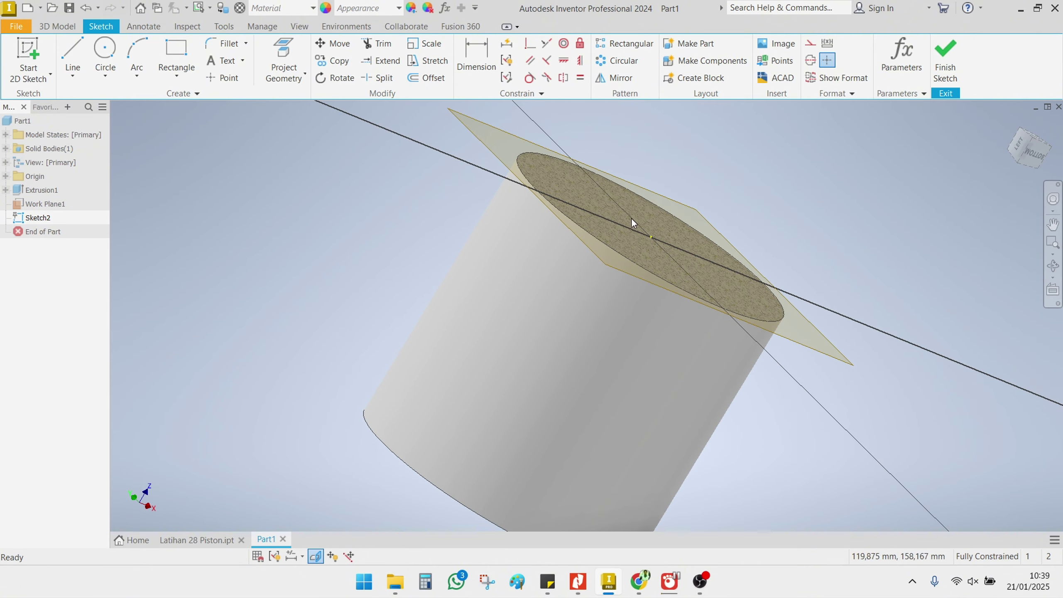
{"action": "left_click", "coordinate": [1016, 145]}
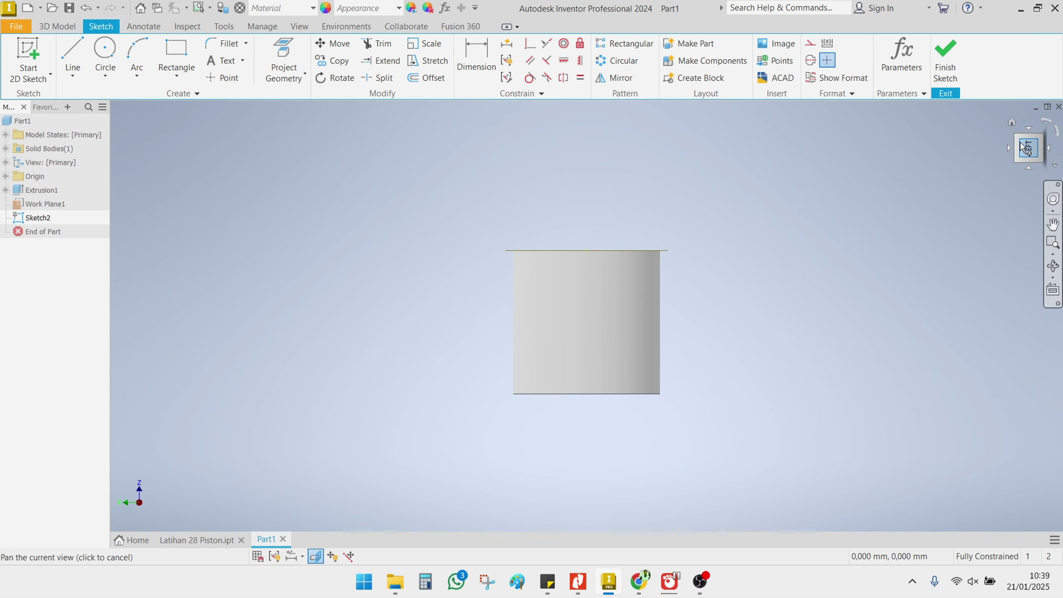
{"action": "left_click", "coordinate": [1027, 138]}
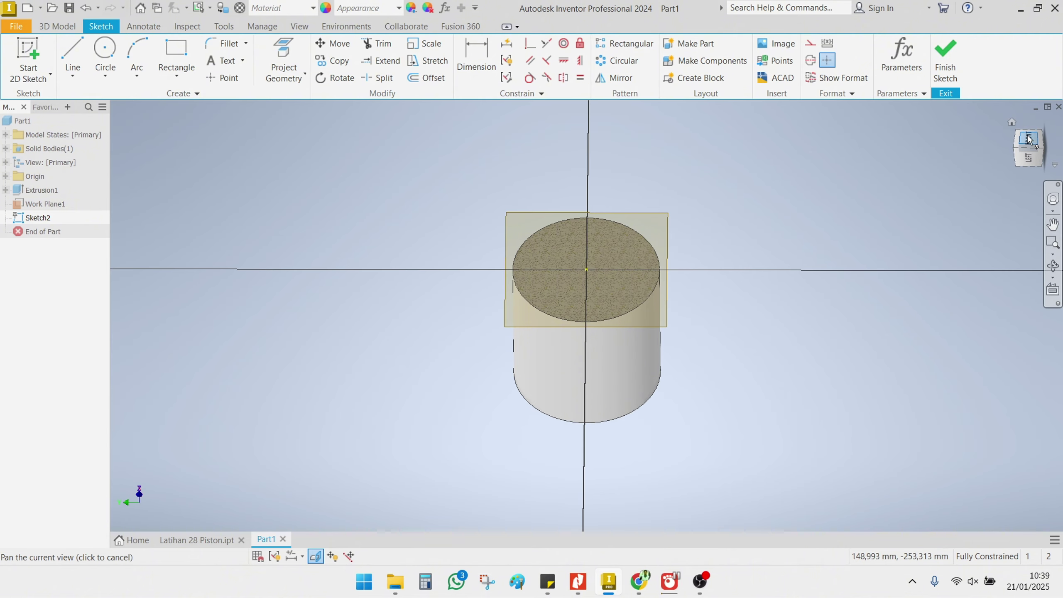
{"action": "left_click", "coordinate": [1029, 140]}
{"action": "scroll", "coordinate": [540, 301], "scroll_direction": "up", "scroll_amount": 3}
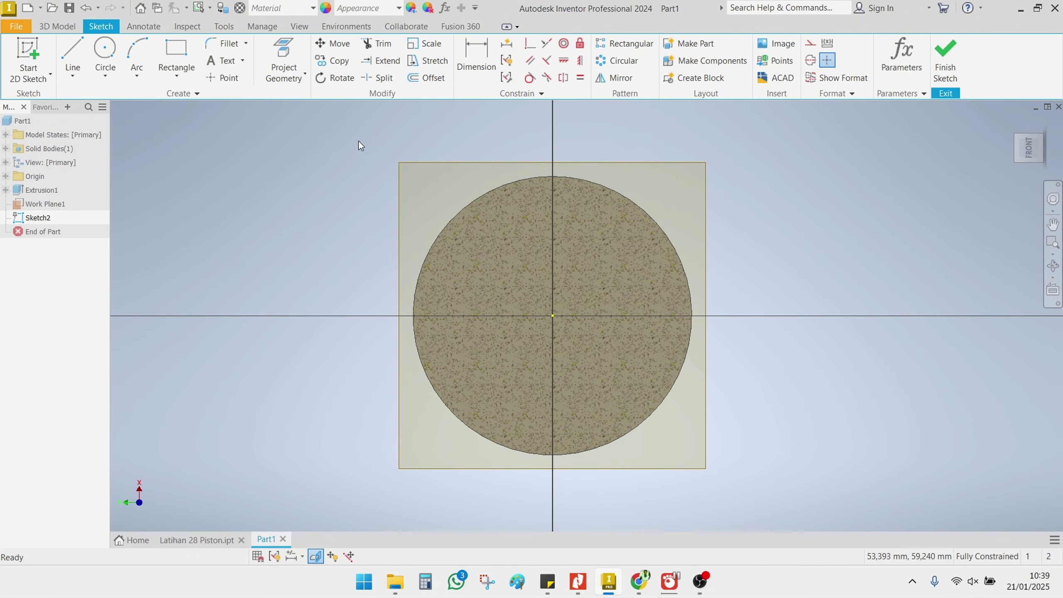
Step: Project the cylinder's outer circular edge into the sketch and draw a concentric 79 mm diameter circle at the origin
{"action": "left_click", "coordinate": [293, 48]}
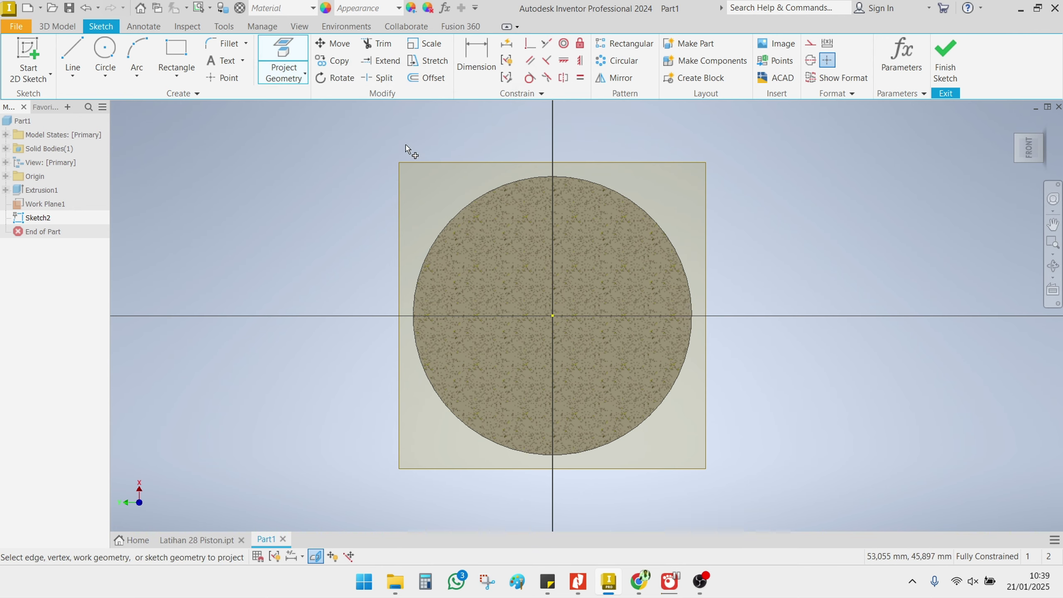
{"action": "left_click", "coordinate": [474, 203]}
{"action": "middle_click_drag", "start_coordinate": [488, 282], "coordinate": [391, 198], "text": "shift"}
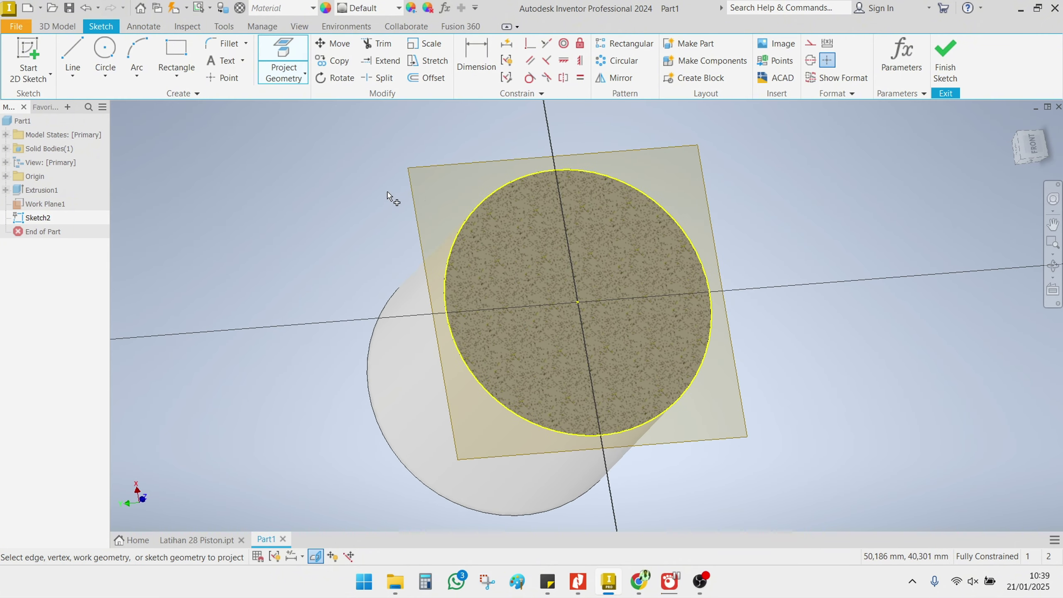
{"action": "left_click", "coordinate": [104, 55]}
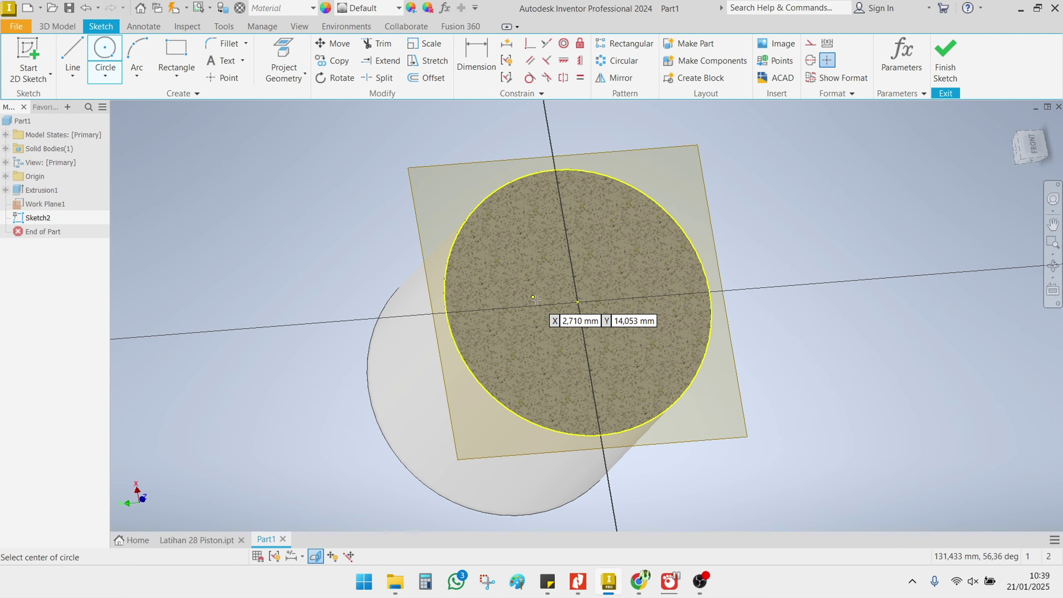
{"action": "left_click", "coordinate": [578, 301]}
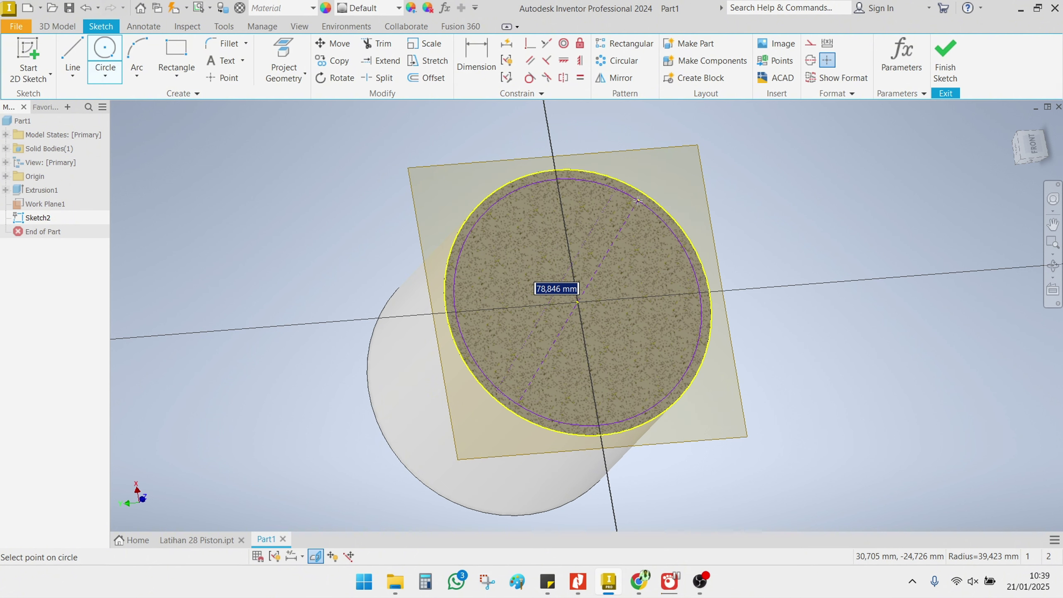
{"action": "type", "text": "79"}
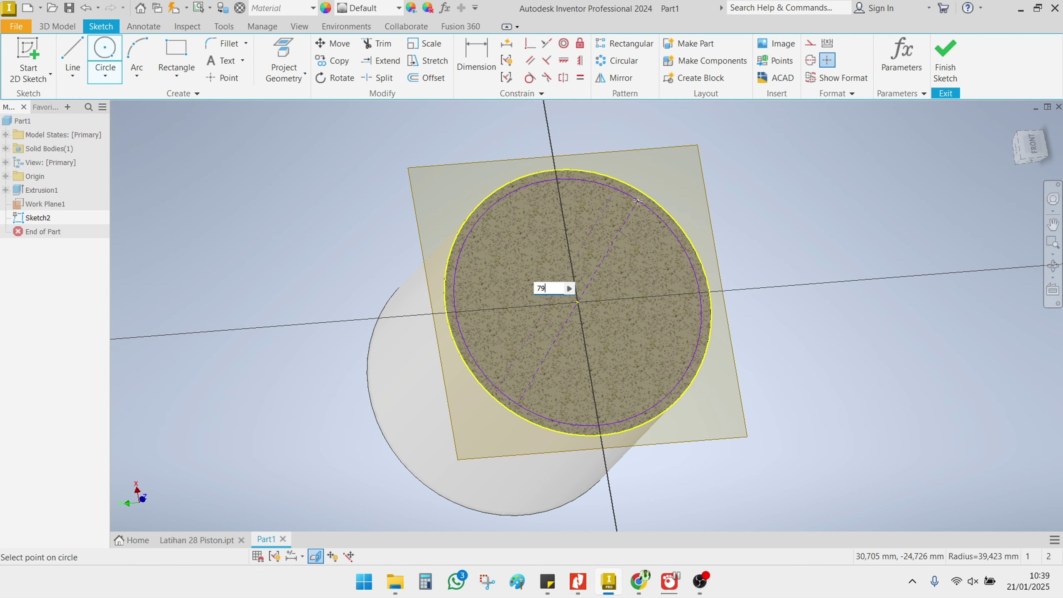
{"action": "key", "text": "Return"}
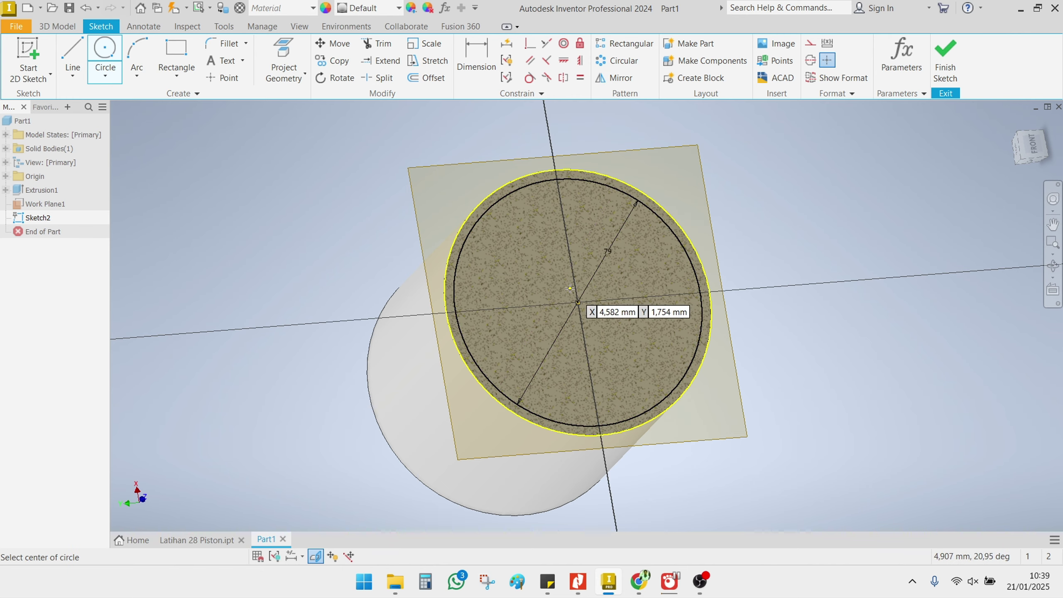
Step: Finish the sketch and start an Extrude cut using the ring profile between the 79 mm circle and the cylinder's outer edge
{"action": "mouse_move", "coordinate": [566, 288]}
{"action": "middle_mouse_down", "text": "shift"}
{"action": "mouse_move", "coordinate": [552, 284]}
{"action": "mouse_move", "coordinate": [554, 260]}
{"action": "middle_mouse_up", "text": "shift"}
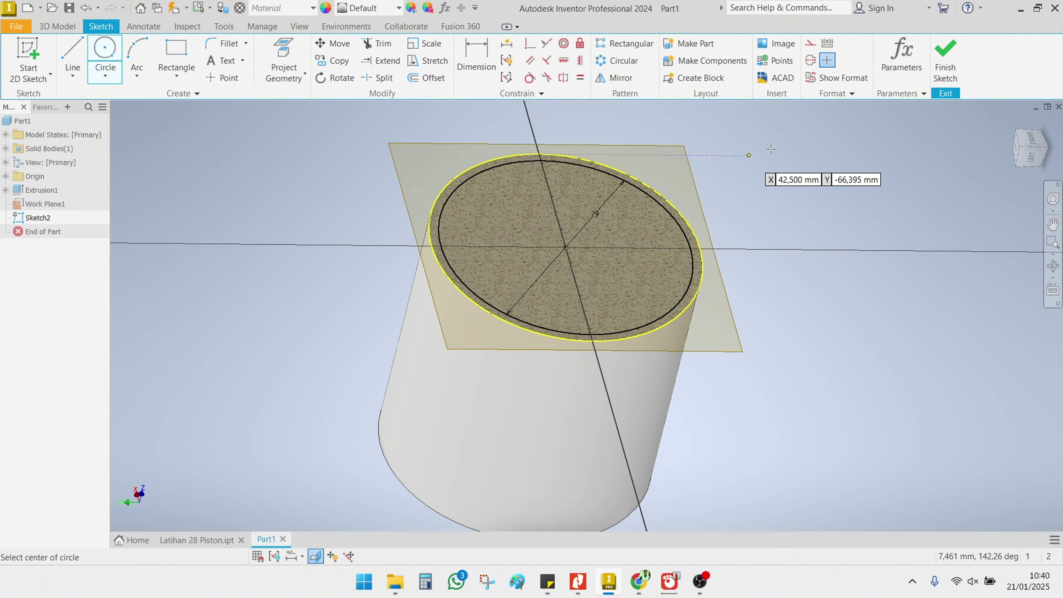
{"action": "left_click", "coordinate": [945, 58]}
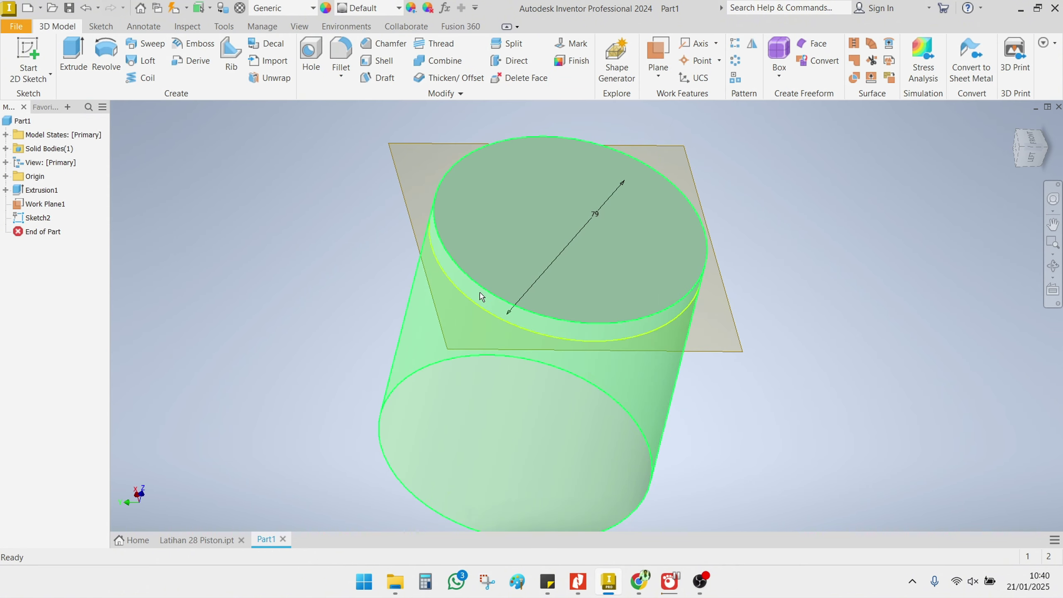
{"action": "mouse_move", "coordinate": [482, 297]}
{"action": "middle_mouse_down", "text": "shift"}
{"action": "mouse_move", "coordinate": [487, 263]}
{"action": "mouse_move", "coordinate": [491, 280]}
{"action": "middle_mouse_up", "text": "shift"}
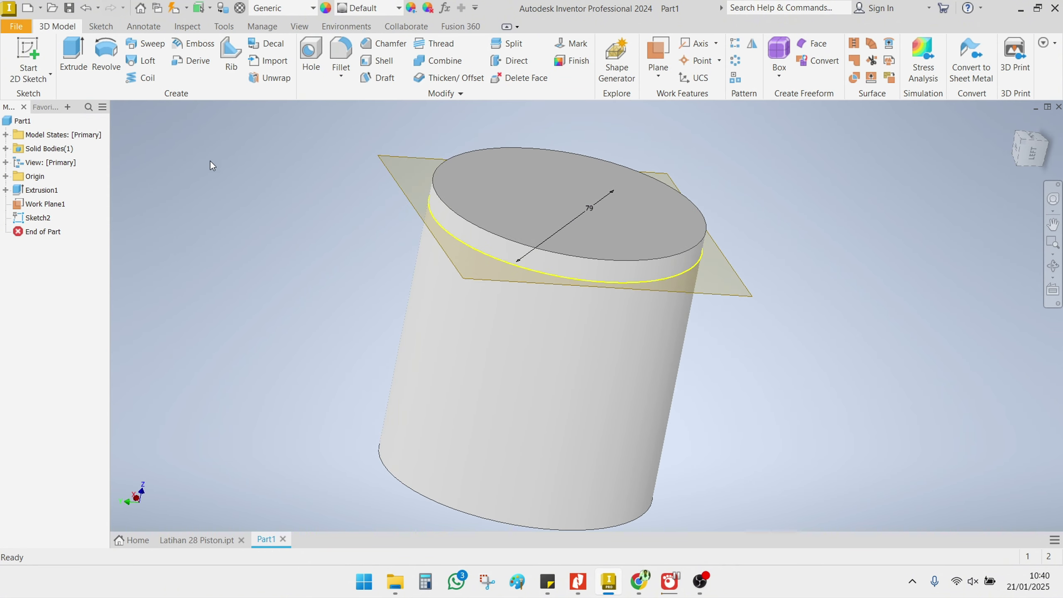
{"action": "left_click", "coordinate": [73, 54]}
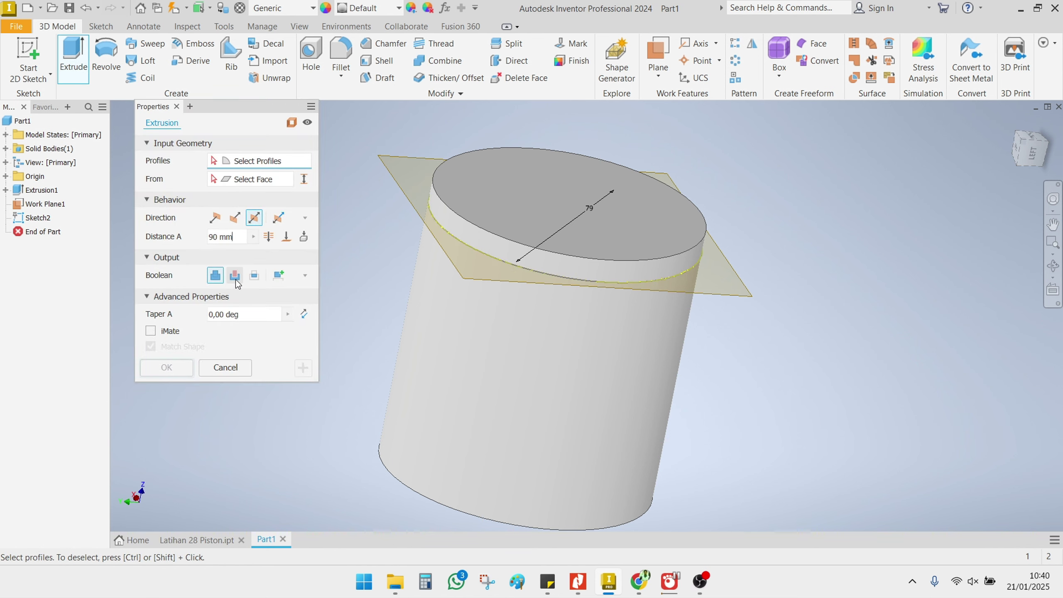
{"action": "left_click", "coordinate": [234, 275]}
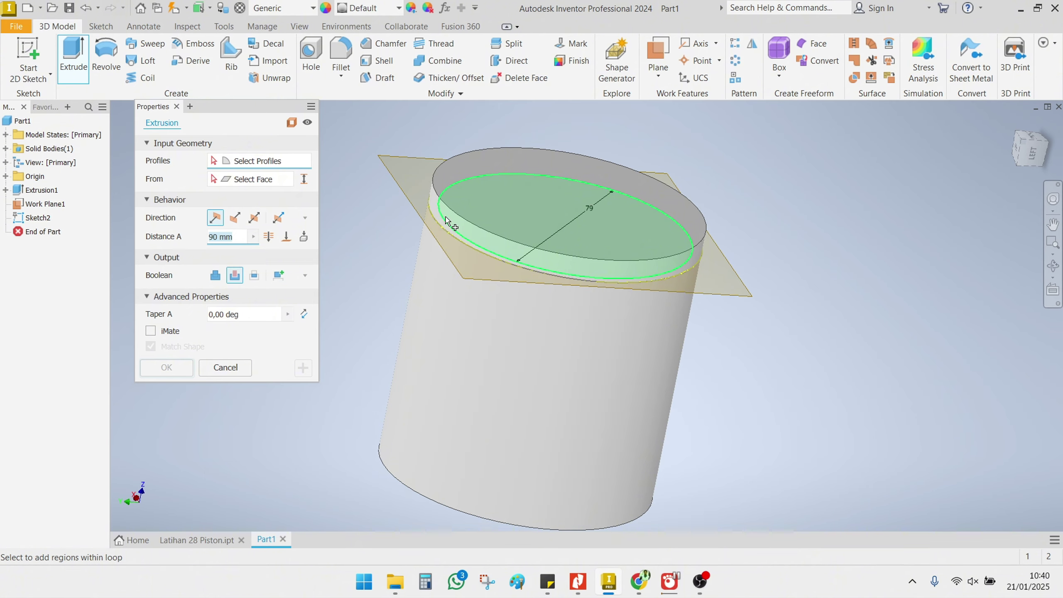
{"action": "scroll", "coordinate": [438, 219], "scroll_direction": "up", "scroll_amount": 2}
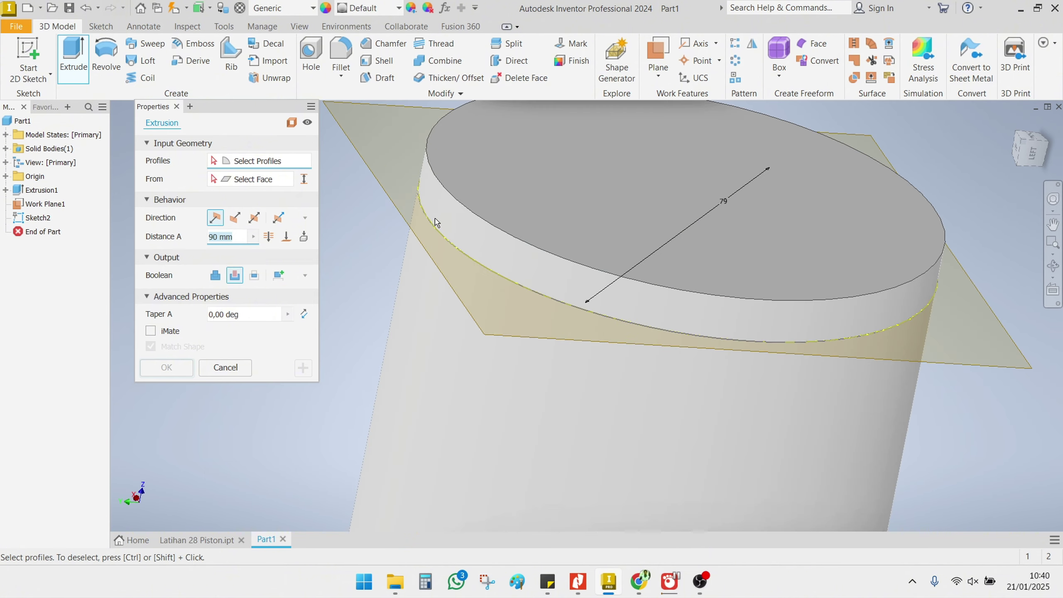
{"action": "left_click", "coordinate": [434, 218]}
{"action": "scroll", "coordinate": [502, 280], "scroll_direction": "down", "scroll_amount": 3}
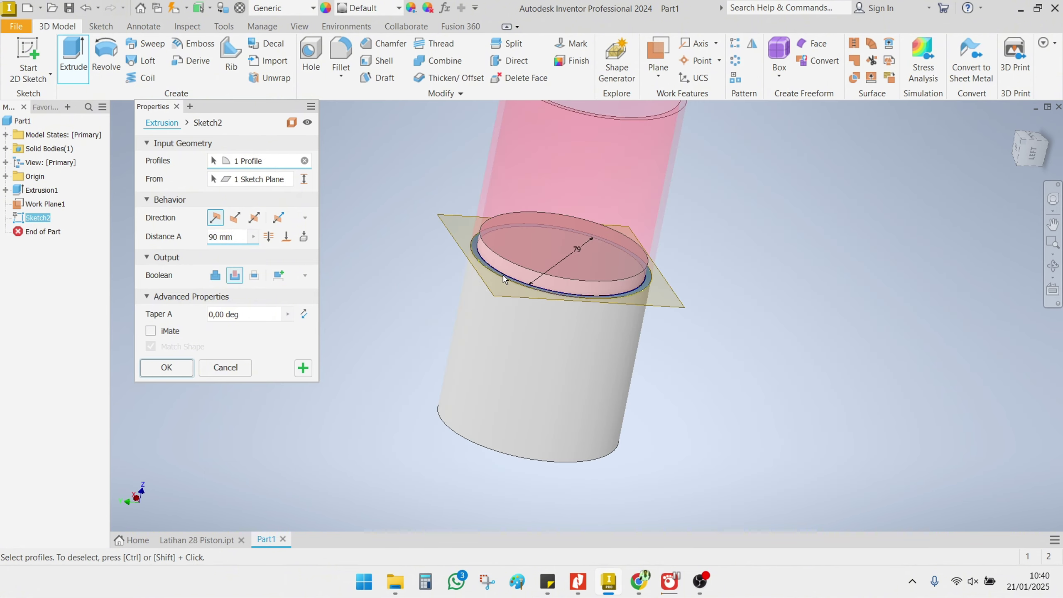
{"action": "middle_click_drag", "start_coordinate": [503, 280], "coordinate": [466, 284], "text": "shift"}
Step: Cut the ring profile 4.3 mm deep along the cylinder, flipped to run away from the nearby end face
{"action": "left_click", "coordinate": [242, 238]}
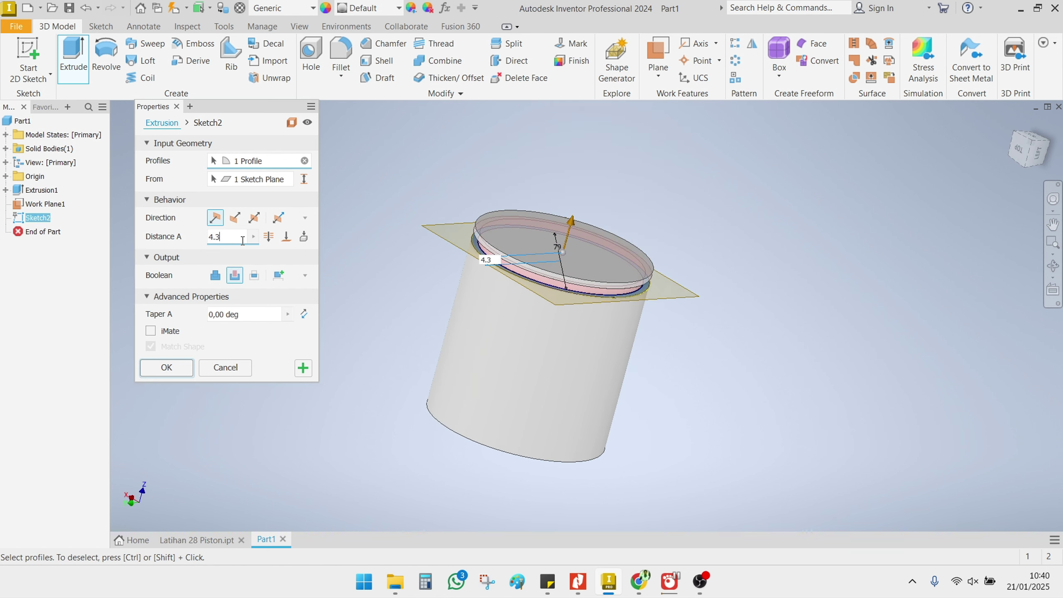
{"action": "scroll", "coordinate": [563, 262], "scroll_direction": "up", "scroll_amount": 3}
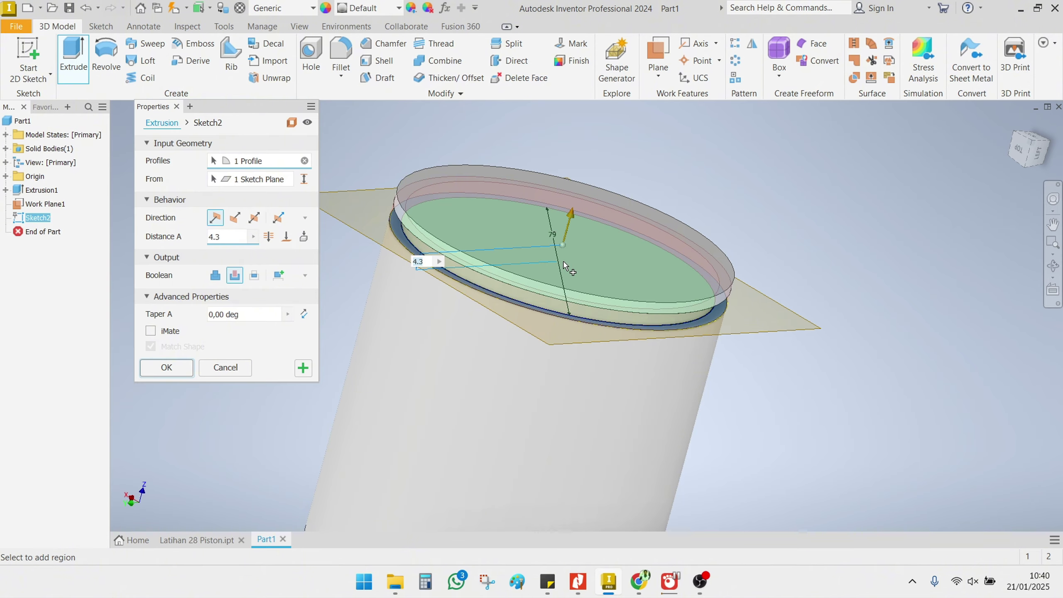
{"action": "middle_click_drag", "start_coordinate": [564, 262], "coordinate": [374, 183], "text": "shift"}
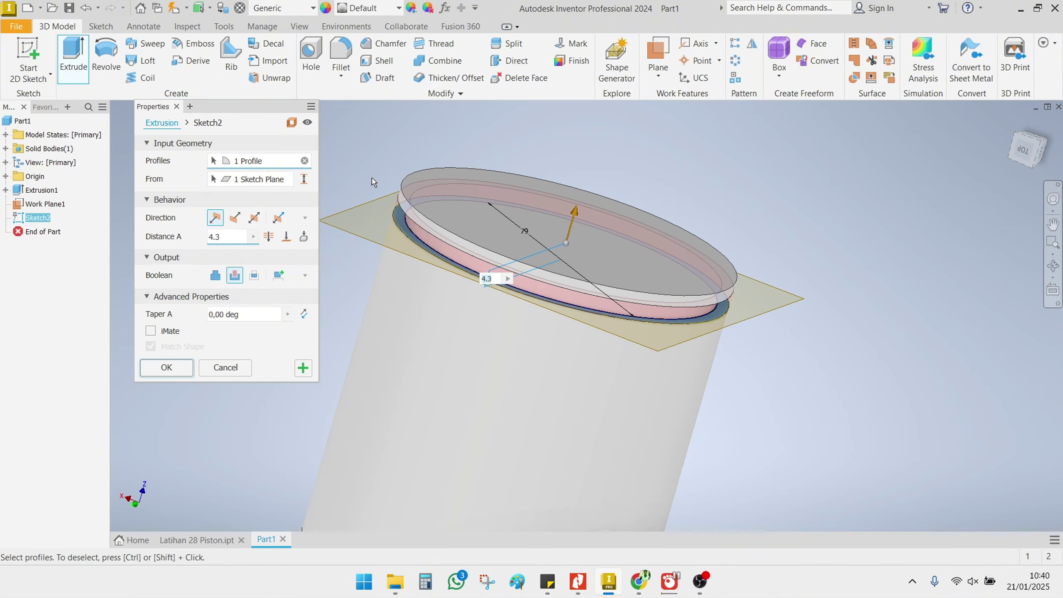
{"action": "middle_click_drag", "start_coordinate": [454, 301], "coordinate": [488, 302]}
{"action": "left_click", "coordinate": [234, 217]}
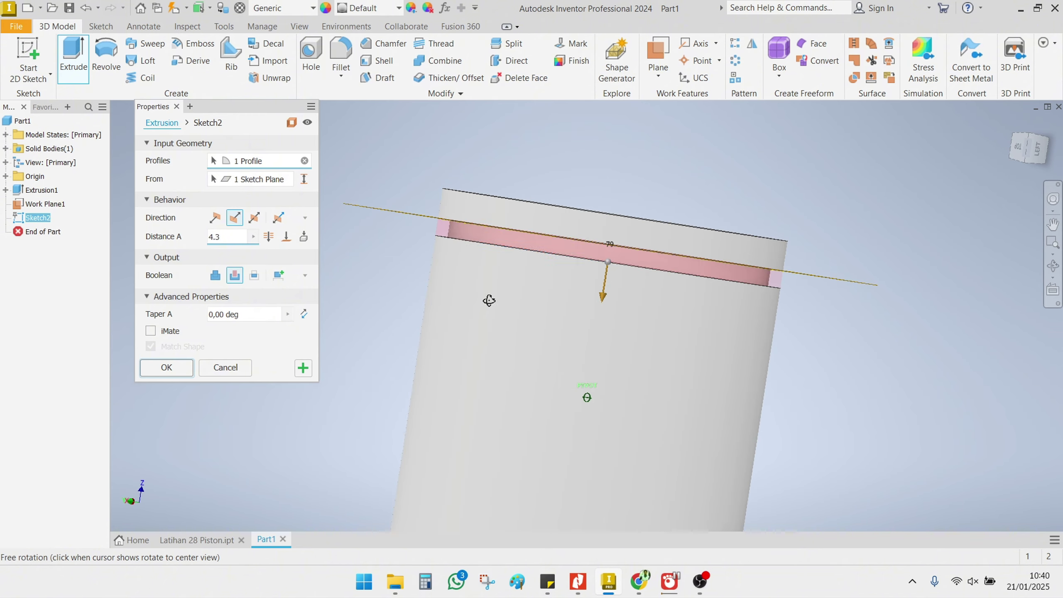
{"action": "left_click", "coordinate": [166, 368]}
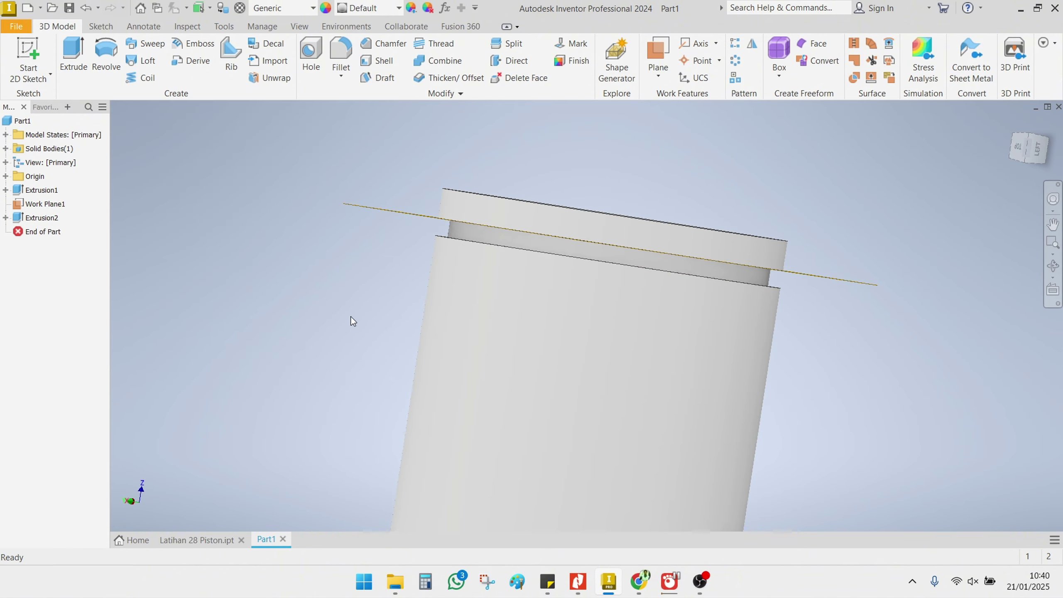
Step: Set up a Rectangular Pattern of the ring groove along the Z axis, reversed to run down the cylinder body
{"action": "middle_click_drag", "start_coordinate": [381, 313], "coordinate": [465, 288], "text": "shift"}
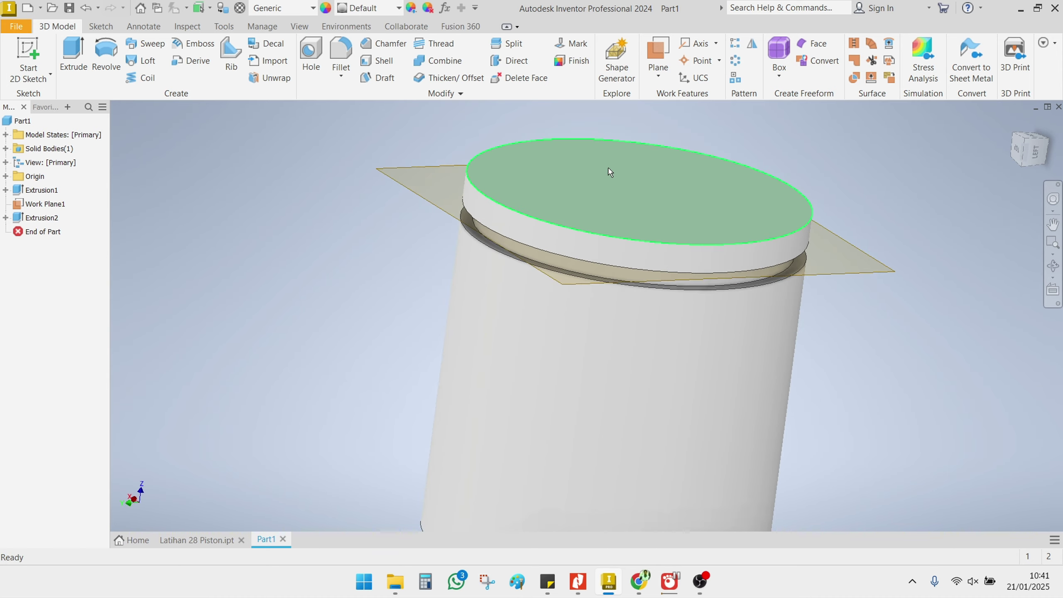
{"action": "left_click", "coordinate": [734, 49]}
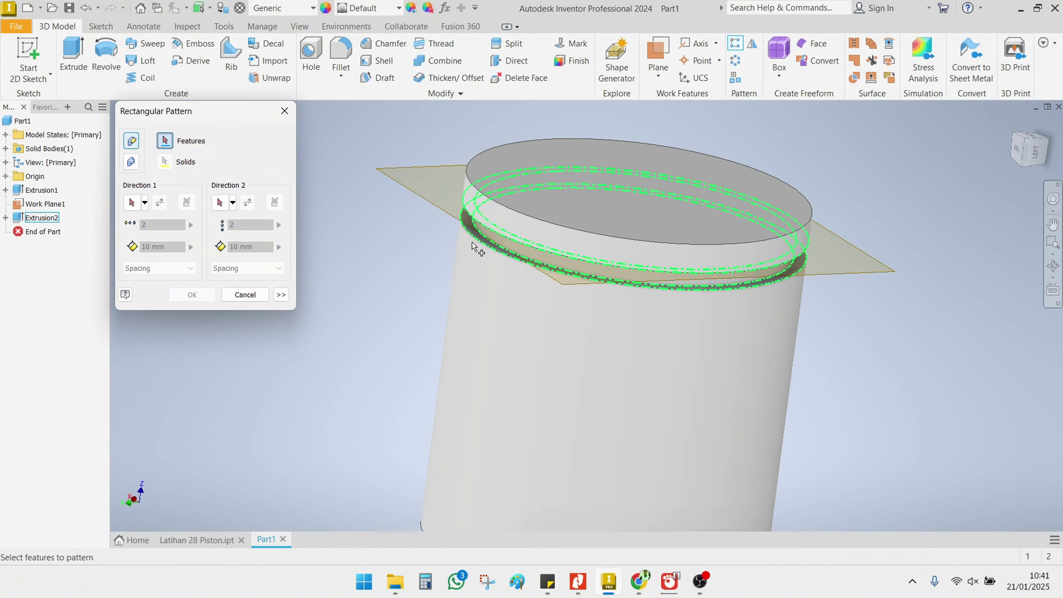
{"action": "middle_click_drag", "start_coordinate": [449, 254], "coordinate": [459, 248], "text": "shift"}
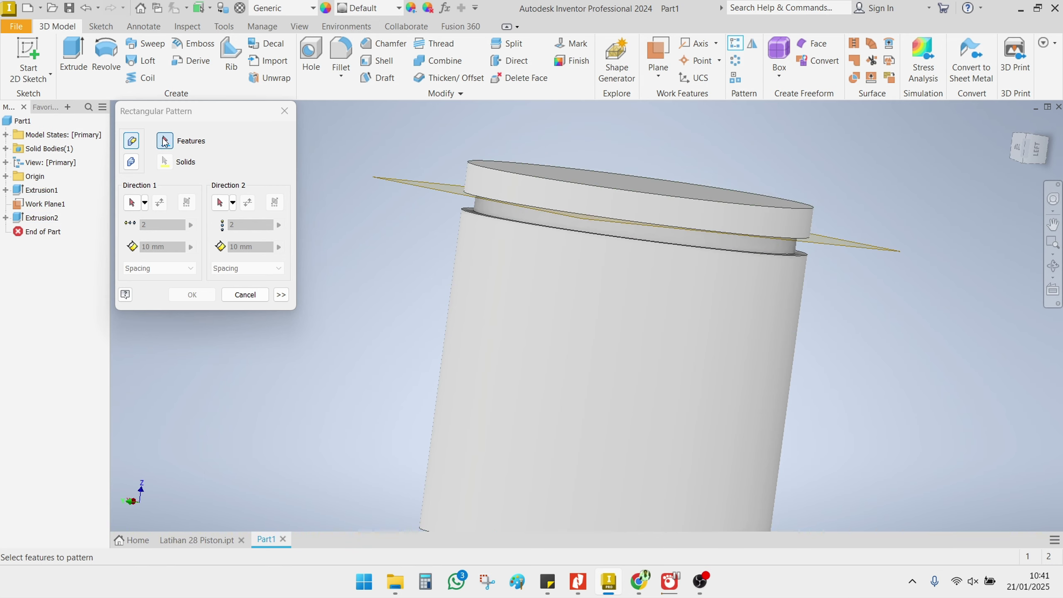
{"action": "left_click", "coordinate": [485, 215]}
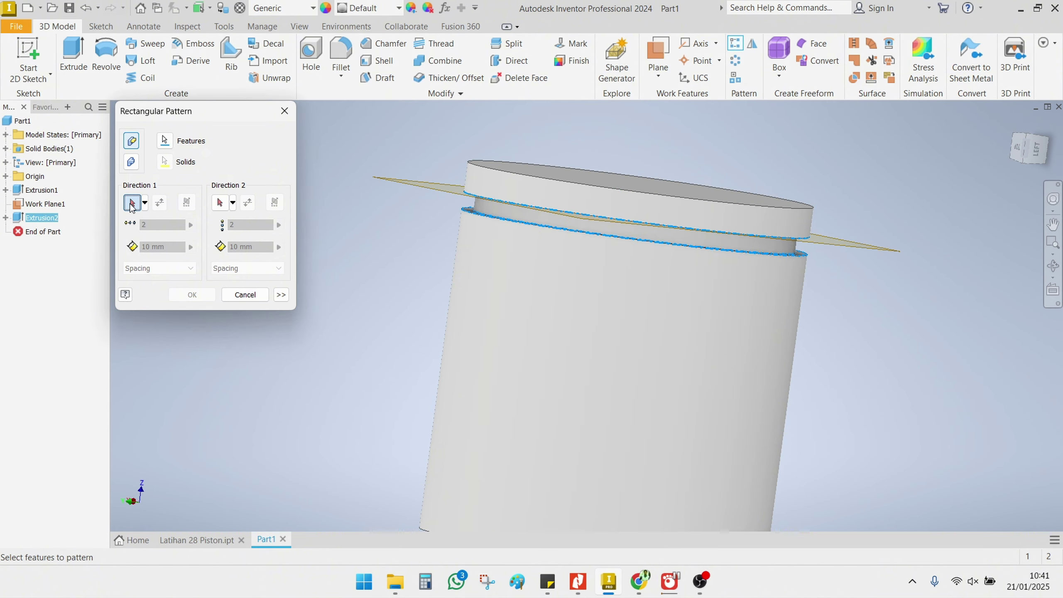
{"action": "left_click", "coordinate": [132, 206]}
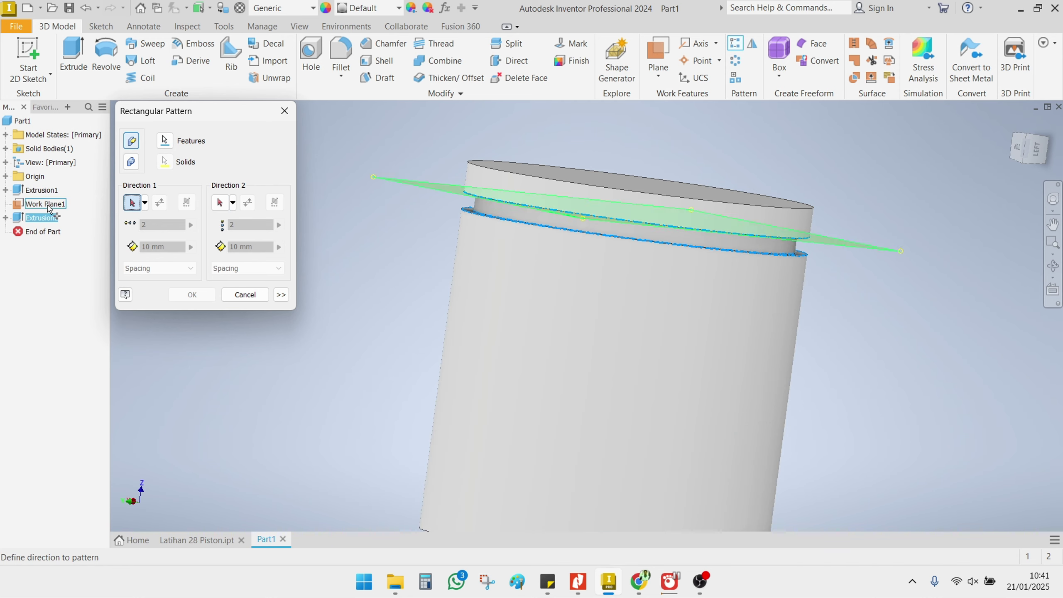
{"action": "left_click", "coordinate": [6, 177]}
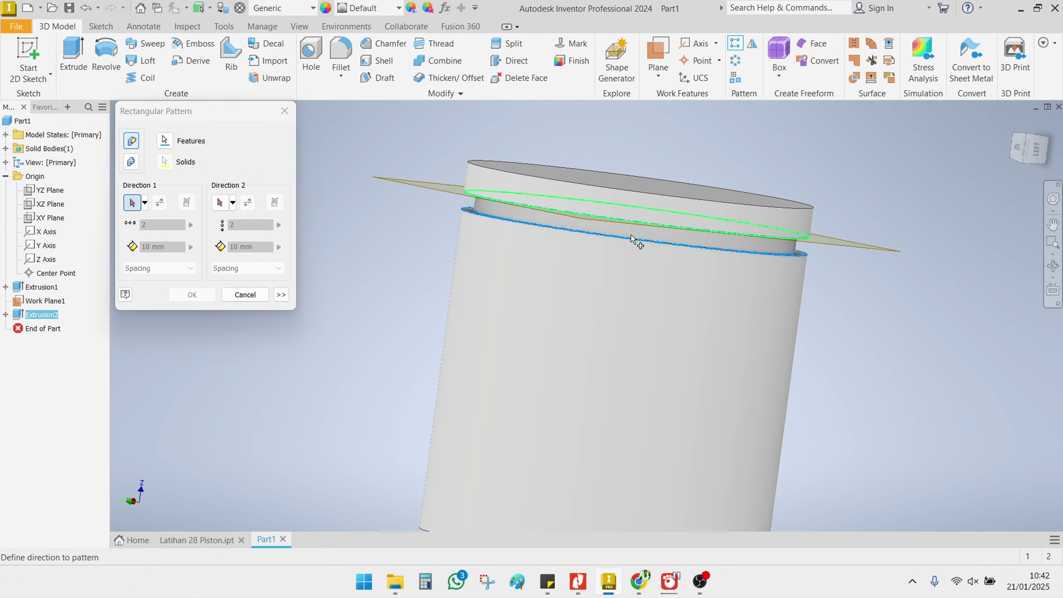
{"action": "left_click", "coordinate": [46, 268]}
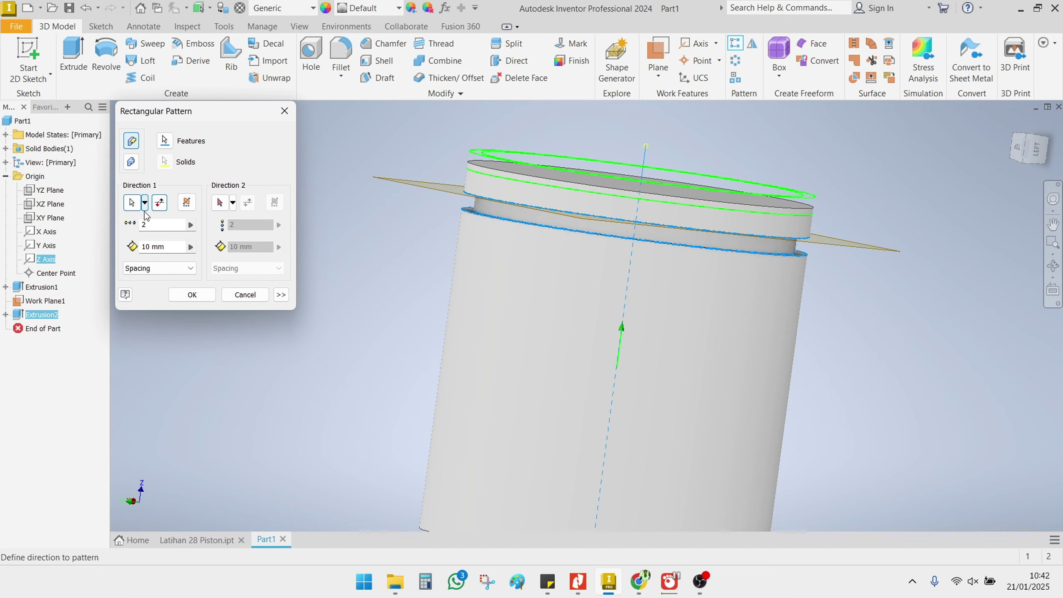
{"action": "left_click", "coordinate": [159, 203]}
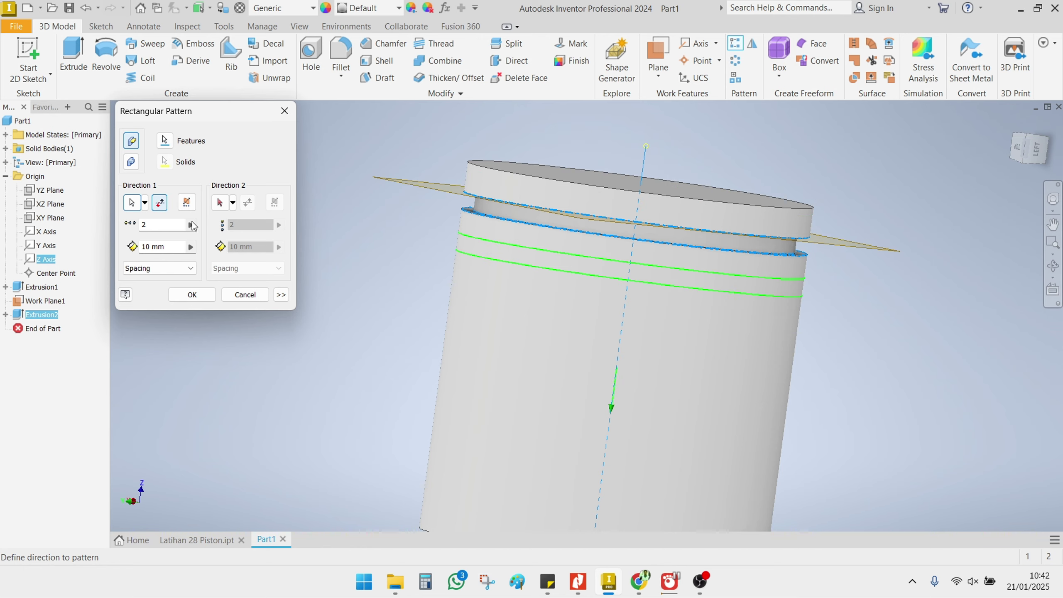
Step: Set the groove pattern to 3 occurrences with 11.6 mm spacing and create it
{"action": "left_click", "coordinate": [168, 224]}
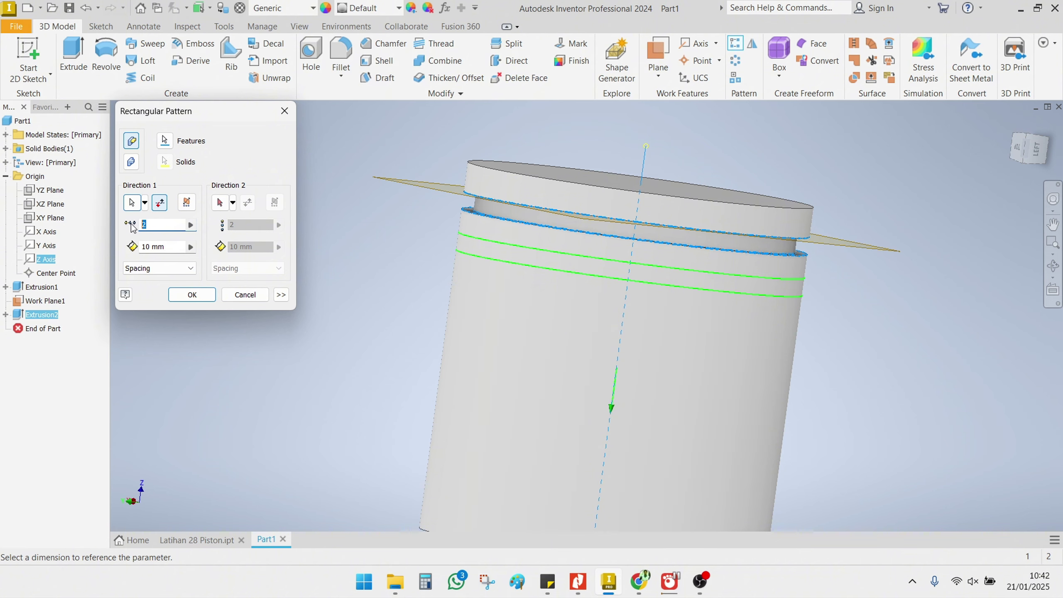
{"action": "type", "text": "3"}
{"action": "left_click", "coordinate": [148, 246]}
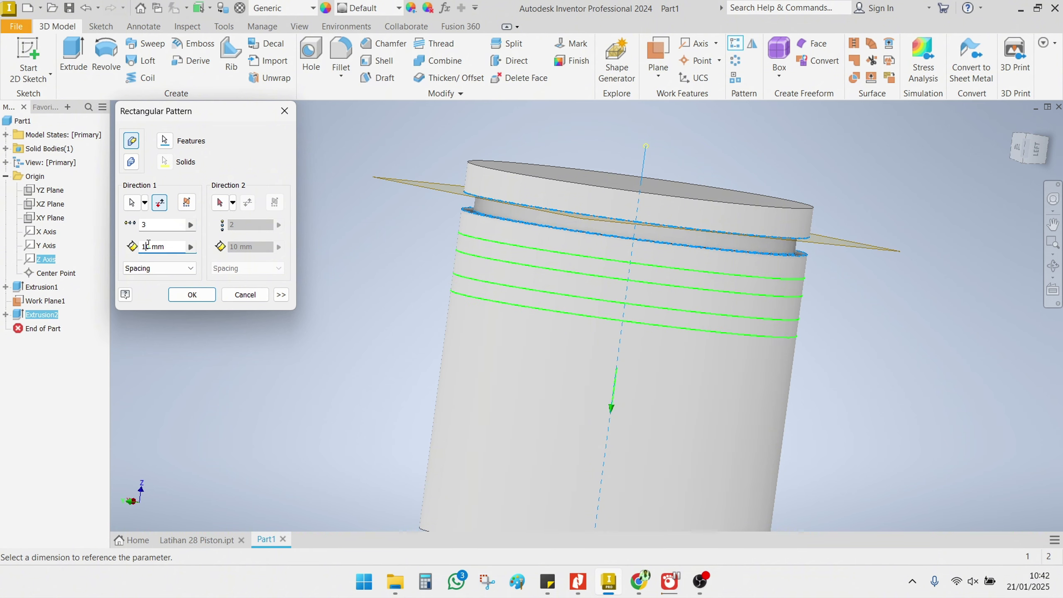
{"action": "left_click_drag", "start_coordinate": [176, 247], "coordinate": [134, 248]}
{"action": "type", "text": "11"}
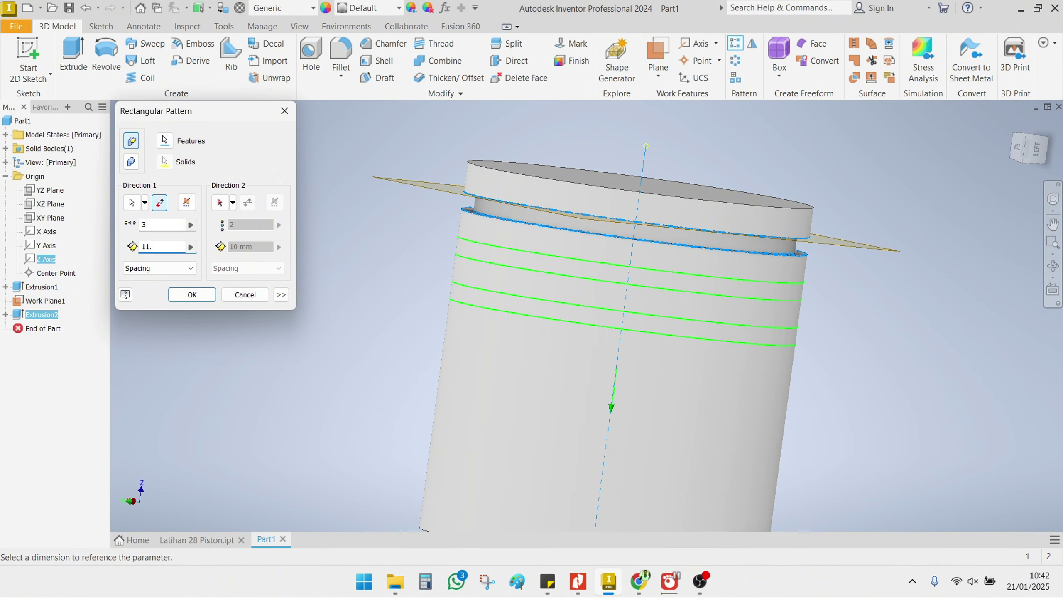
{"action": "type", "text": ".6"}
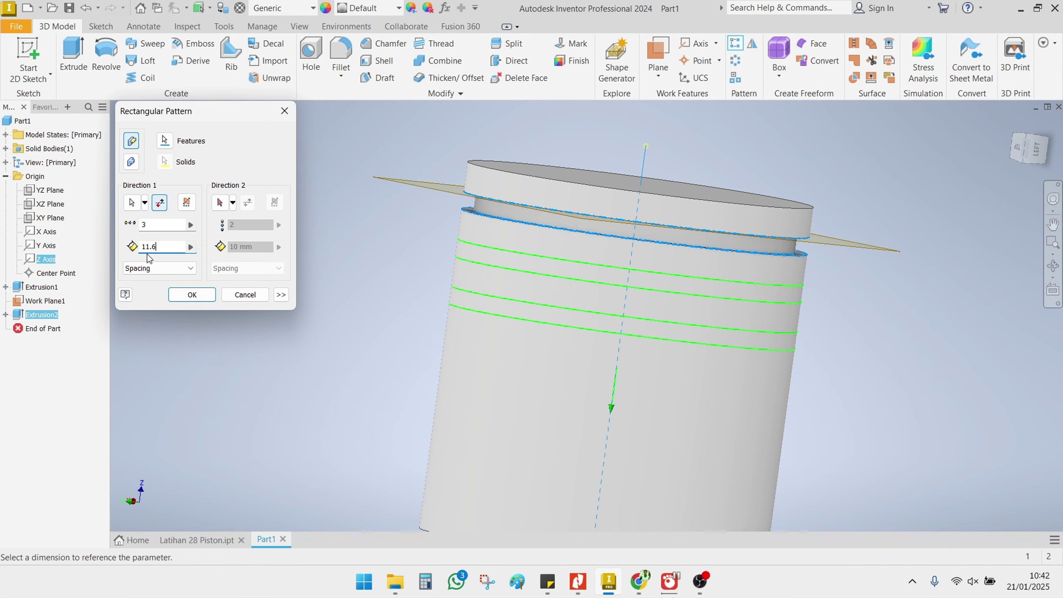
{"action": "left_click", "coordinate": [413, 257]}
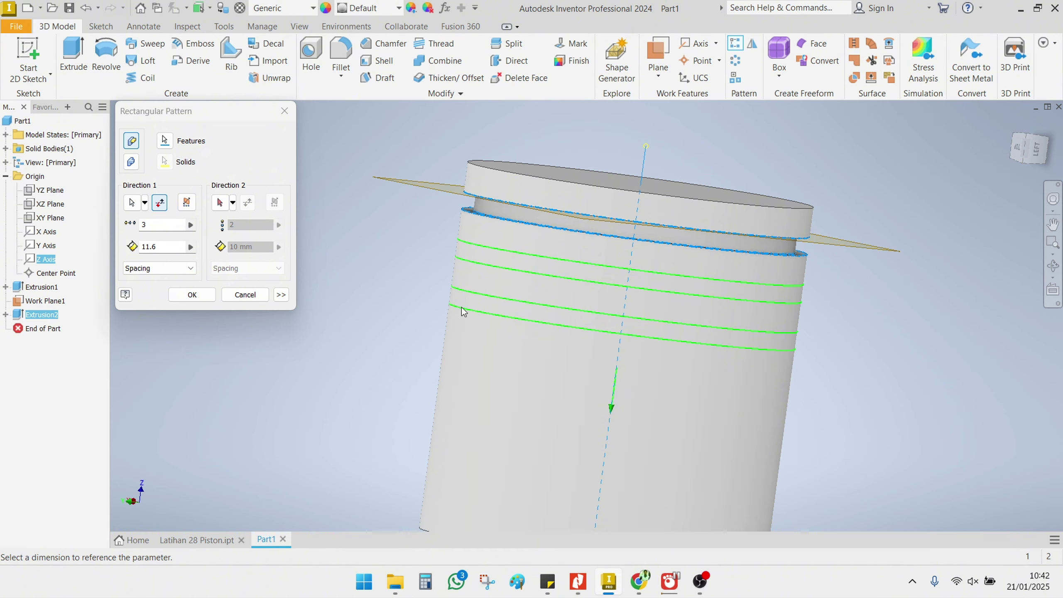
{"action": "left_click", "coordinate": [206, 294]}
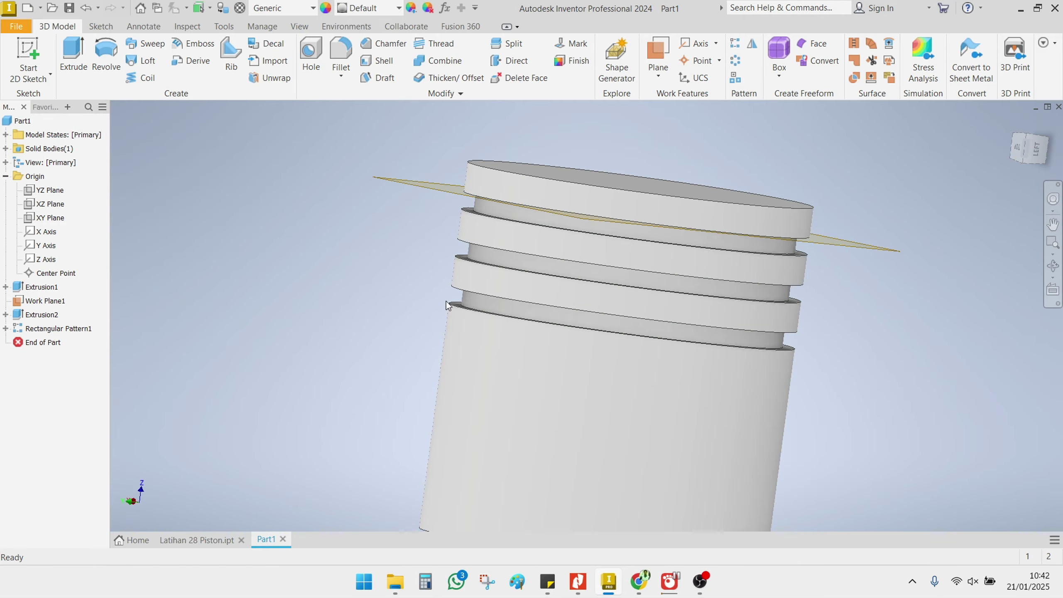
Step: Hide the offset work plane at the first ring groove
{"action": "middle_click_drag", "start_coordinate": [445, 303], "coordinate": [396, 330], "text": "shift"}
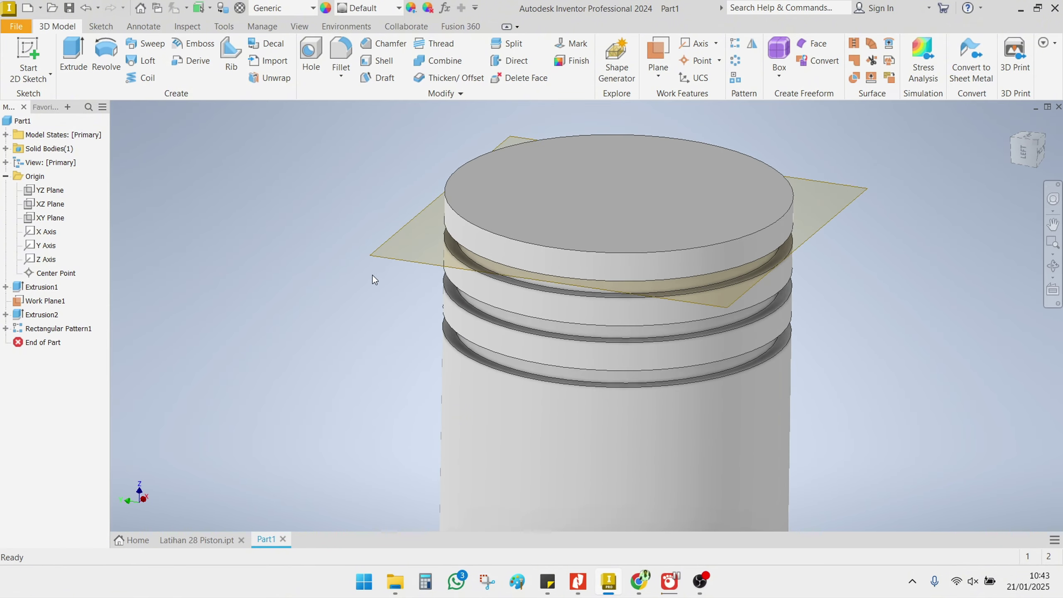
{"action": "left_click", "coordinate": [384, 259]}
{"action": "right_click", "coordinate": [382, 261]}
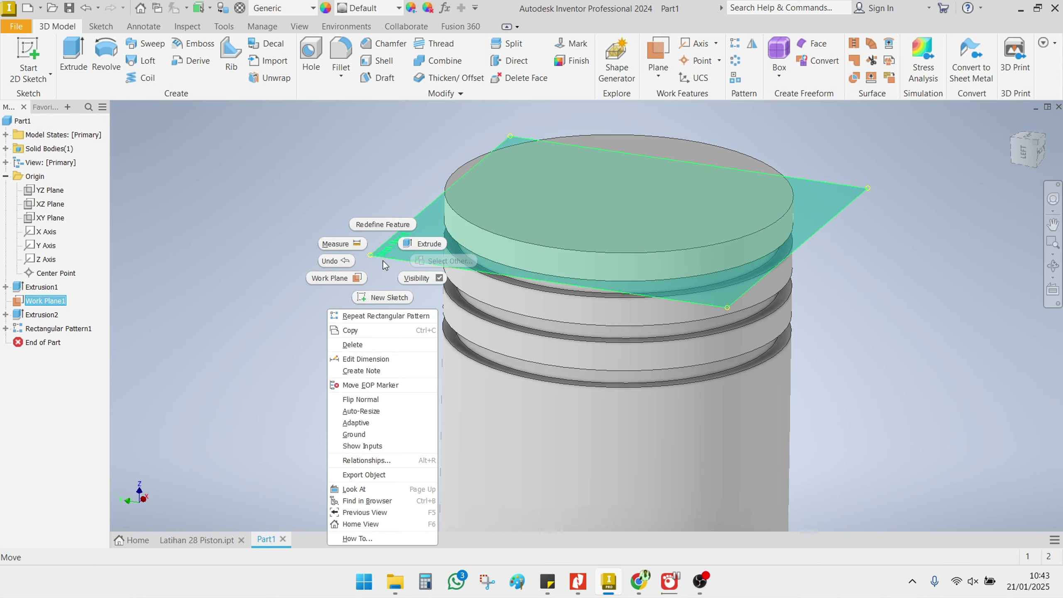
{"action": "left_click", "coordinate": [425, 280]}
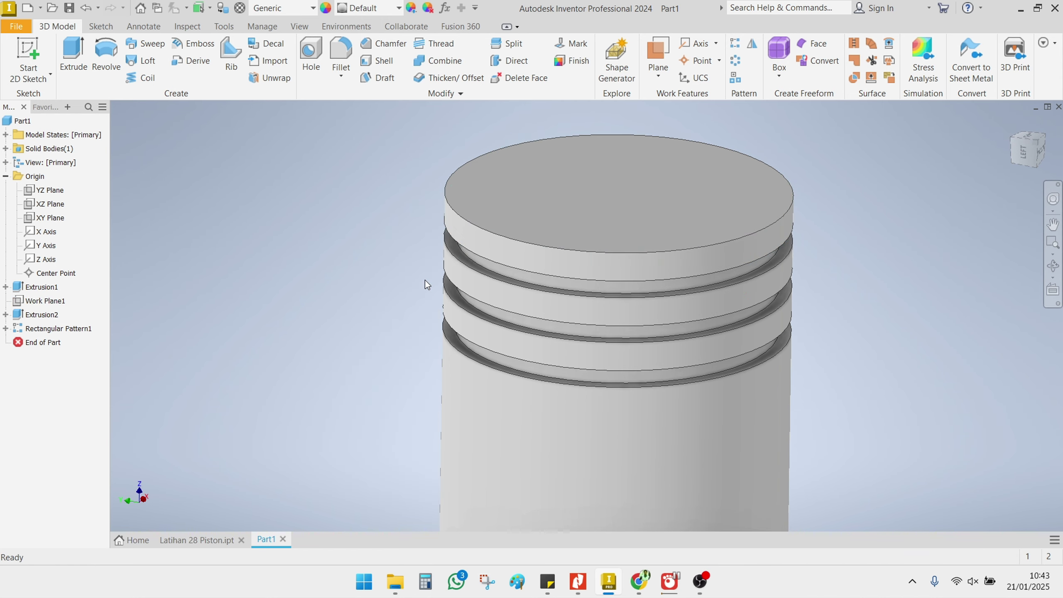
Step: Start a sketch on the cylinder's flat end face opposite the ring grooves
{"action": "scroll", "coordinate": [499, 349], "scroll_direction": "up", "scroll_amount": 3}
{"action": "middle_click_drag", "start_coordinate": [498, 348], "coordinate": [548, 340], "text": "shift"}
{"action": "left_click", "coordinate": [548, 340]}
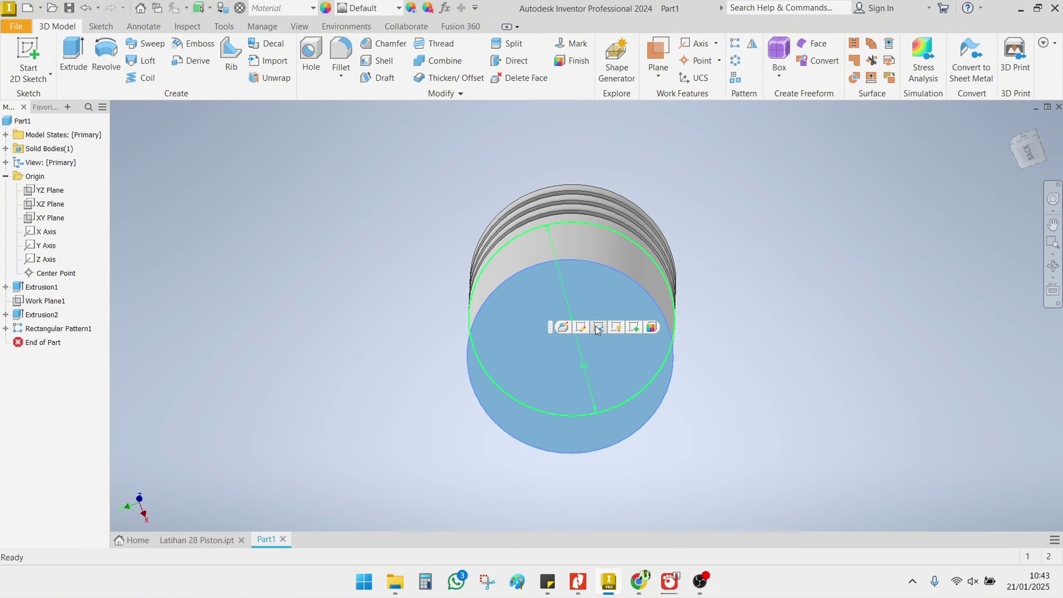
{"action": "left_click", "coordinate": [629, 328]}
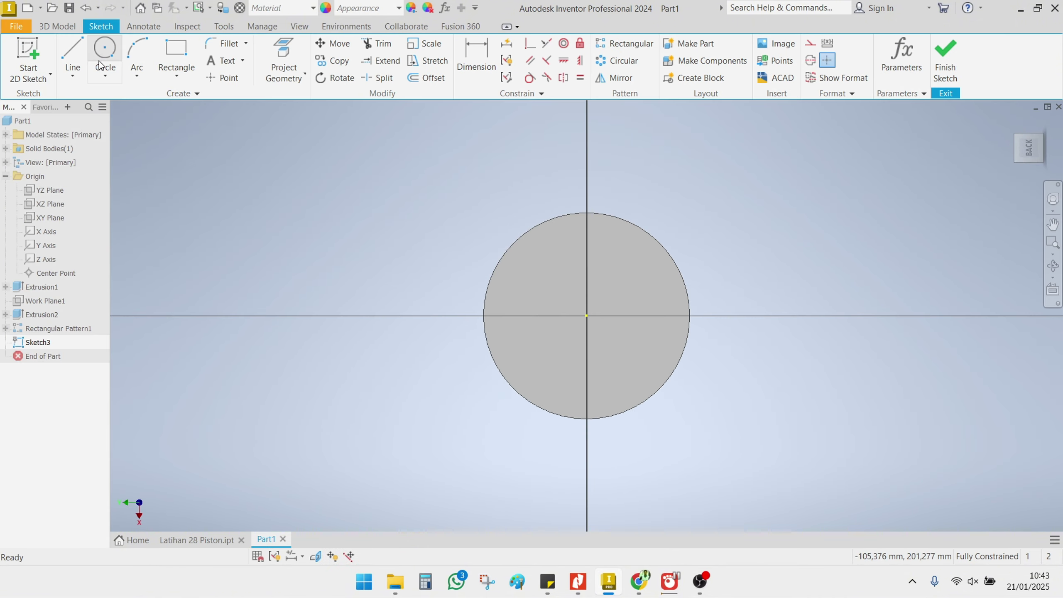
Step: Draw a 76 mm diameter circle centred on the origin of the end-face sketch
{"action": "left_click", "coordinate": [105, 55]}
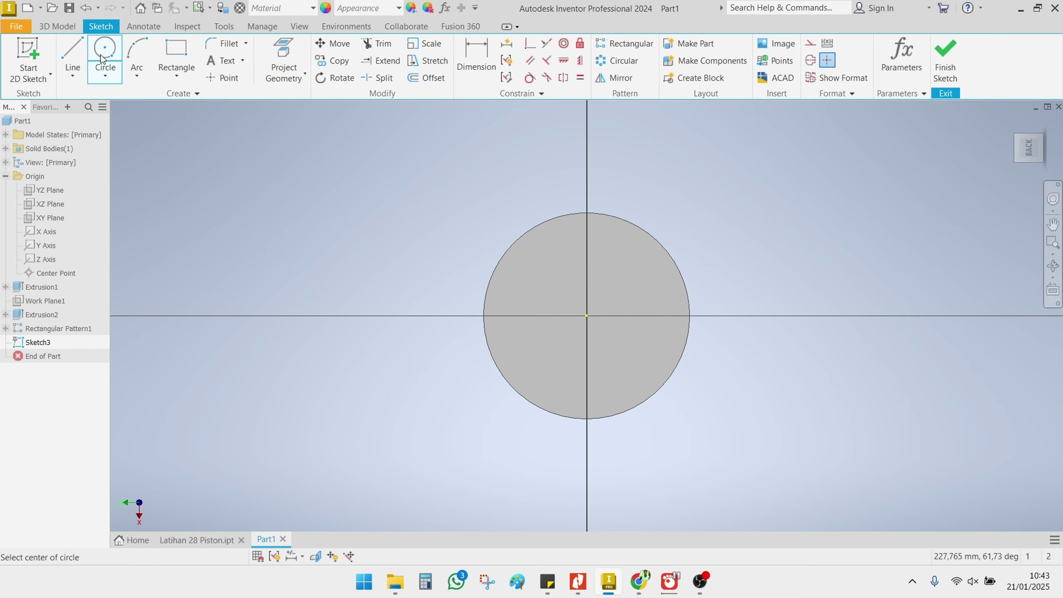
{"action": "left_click", "coordinate": [587, 315]}
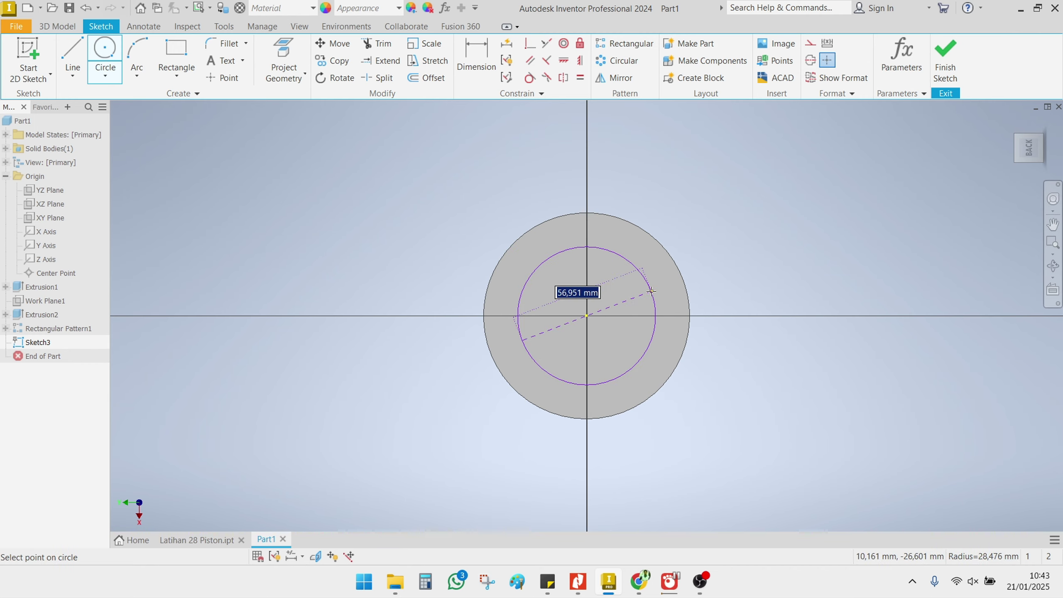
{"action": "type", "text": "76"}
{"action": "key", "text": "Return"}
{"action": "left_click", "coordinate": [736, 284]}
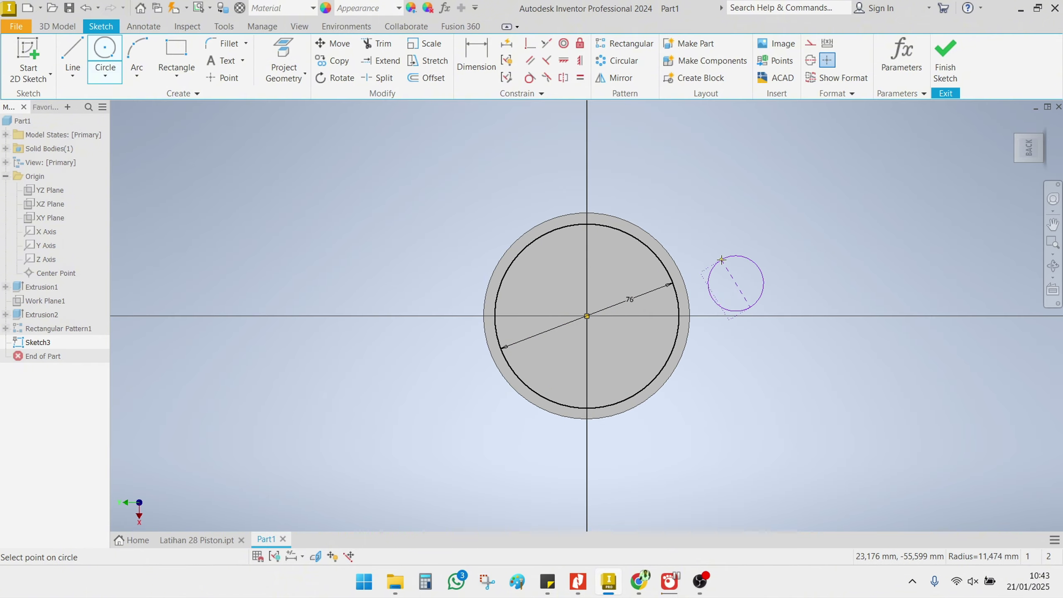
{"action": "key", "text": "Escape"}
{"action": "middle_click_drag", "start_coordinate": [643, 269], "coordinate": [707, 318], "text": "shift"}
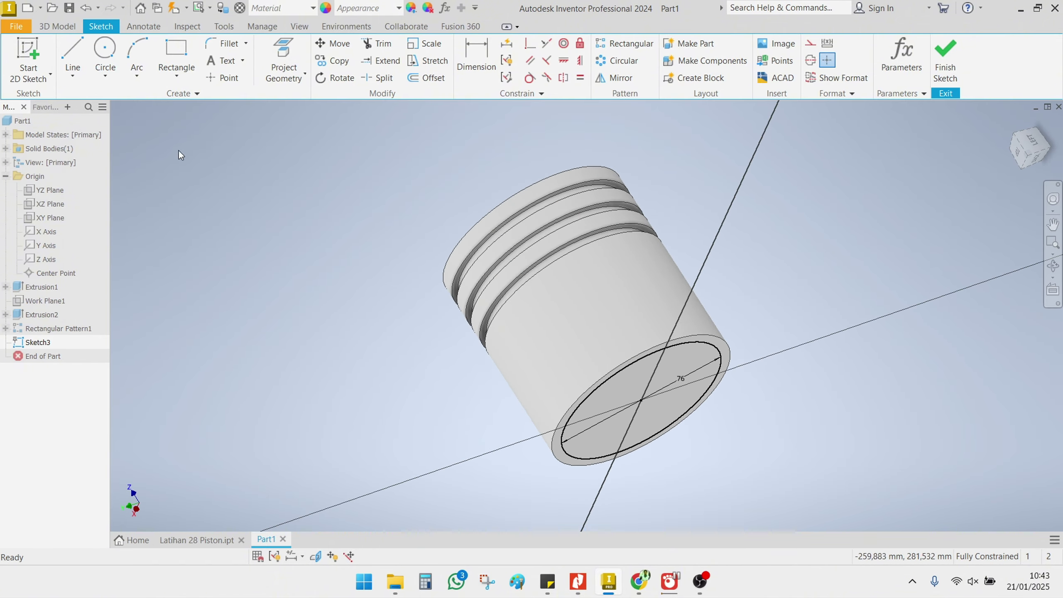
Step: Extrude the 76 mm circle as an 85 mm deep cut into the cylinder to hollow out the piston
{"action": "left_click", "coordinate": [57, 26]}
{"action": "left_click", "coordinate": [75, 51]}
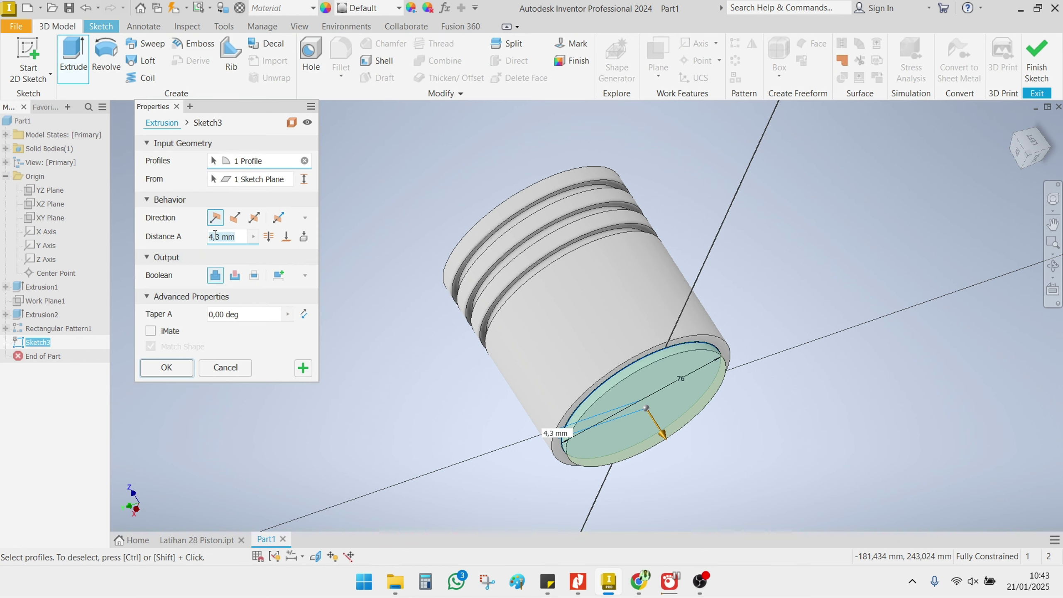
{"action": "type", "text": "85"}
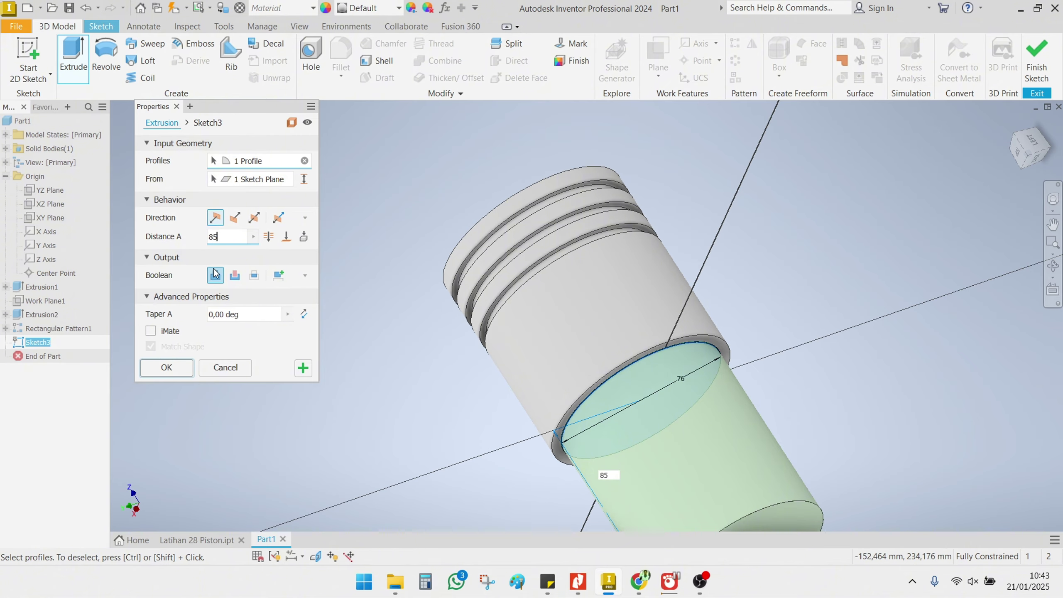
{"action": "left_click", "coordinate": [235, 277]}
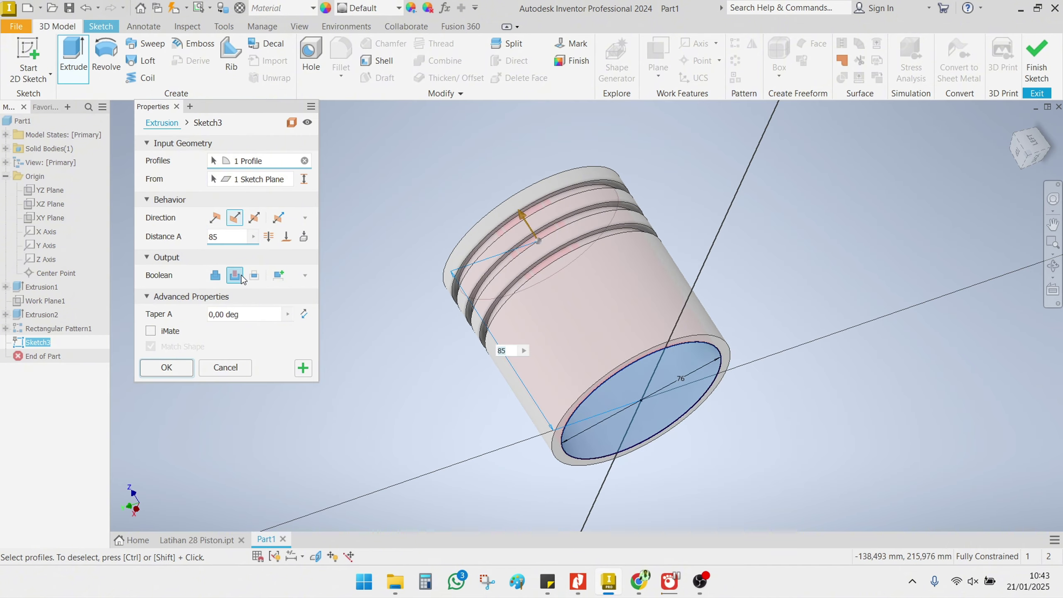
{"action": "mouse_move", "coordinate": [420, 319]}
{"action": "middle_mouse_down", "text": "shift"}
{"action": "mouse_move", "coordinate": [439, 297]}
{"action": "mouse_move", "coordinate": [420, 247]}
{"action": "mouse_move", "coordinate": [432, 285]}
{"action": "mouse_move", "coordinate": [461, 316]}
{"action": "middle_mouse_up", "text": "shift"}
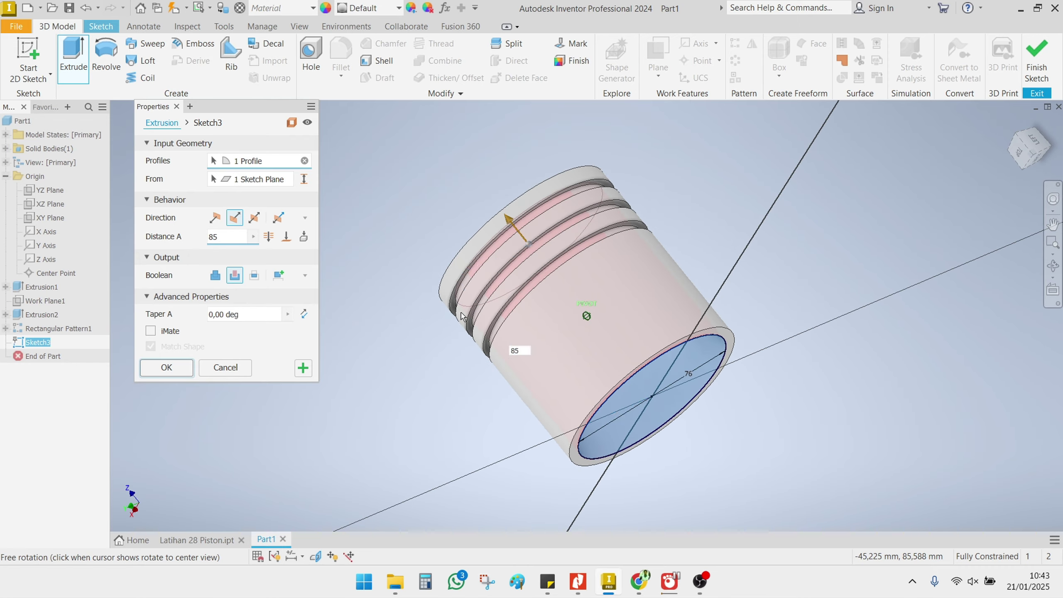
{"action": "left_click", "coordinate": [166, 367]}
Step: Start a sketch on the YZ plane and slice the model graphics at the sketch plane
{"action": "middle_click_drag", "start_coordinate": [407, 364], "coordinate": [380, 345], "text": "shift"}
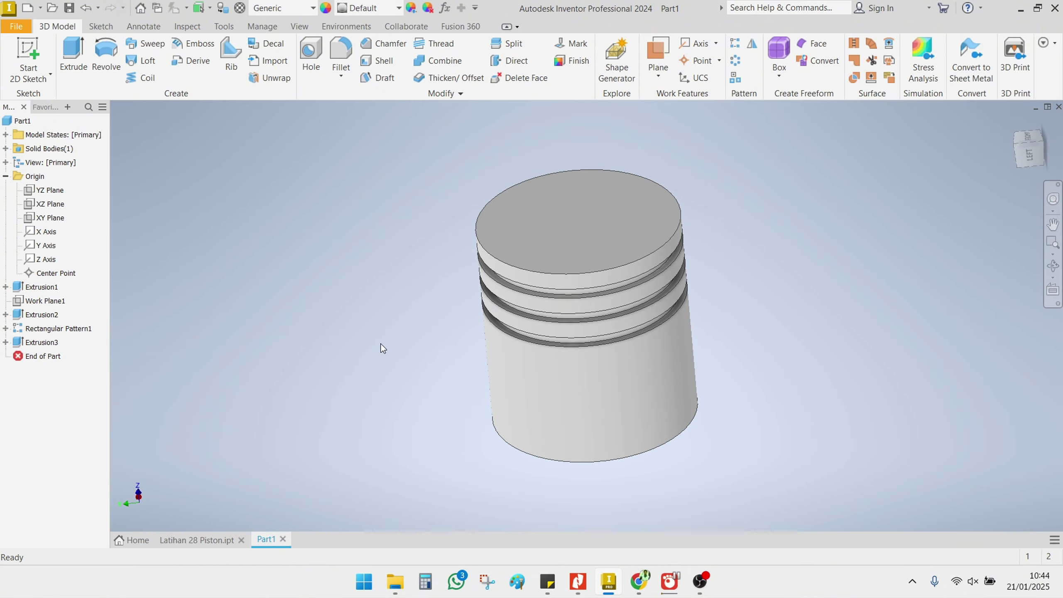
{"action": "left_click", "coordinate": [34, 193]}
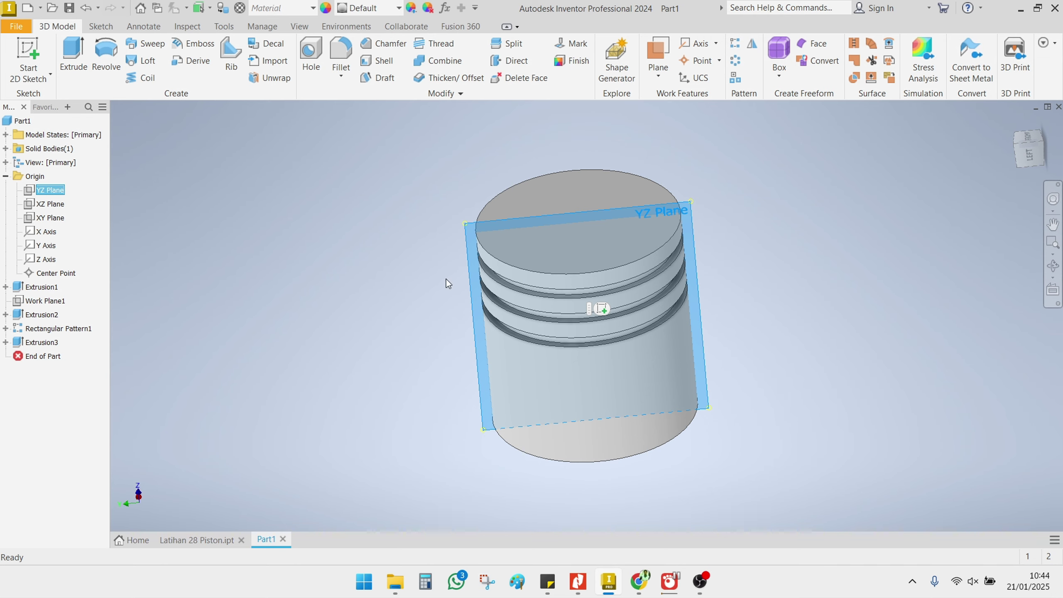
{"action": "left_click", "coordinate": [601, 308]}
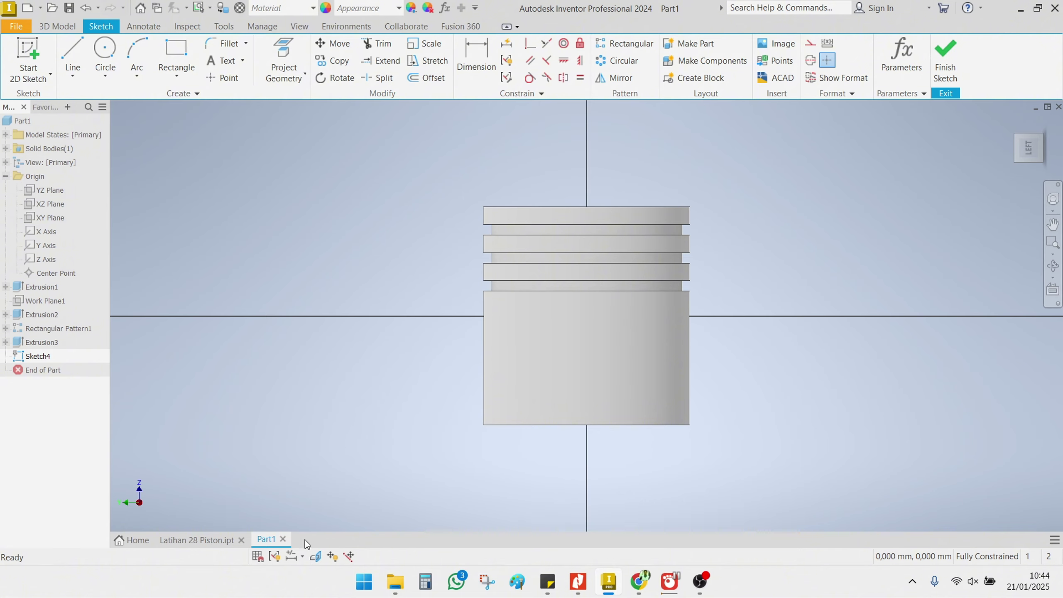
{"action": "left_click", "coordinate": [315, 556]}
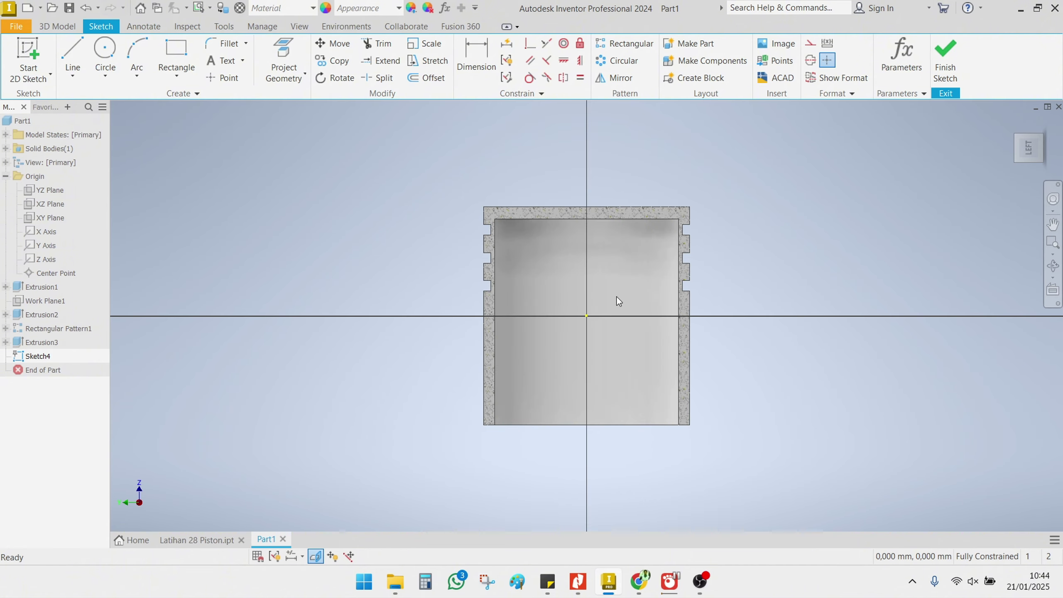
{"action": "scroll", "coordinate": [616, 296], "scroll_direction": "up", "scroll_amount": 4}
{"action": "scroll", "coordinate": [616, 297], "scroll_direction": "down", "scroll_amount": 3}
{"action": "middle_click_drag", "start_coordinate": [603, 301], "coordinate": [581, 281]}
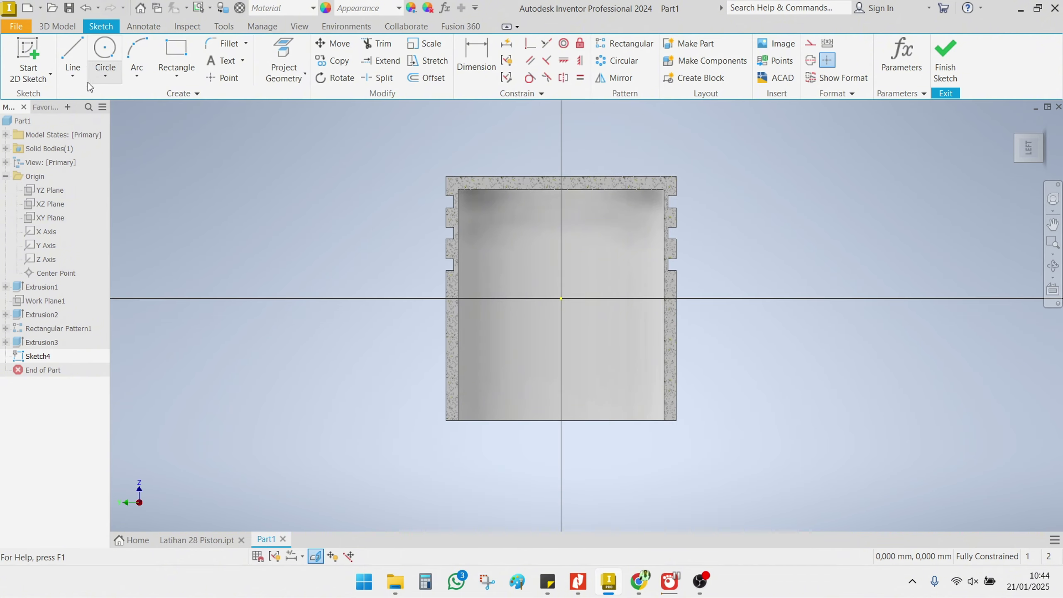
Step: Draw a circle below the origin inside the piston section and set its diameter to 33.8 mm
{"action": "left_click", "coordinate": [105, 51]}
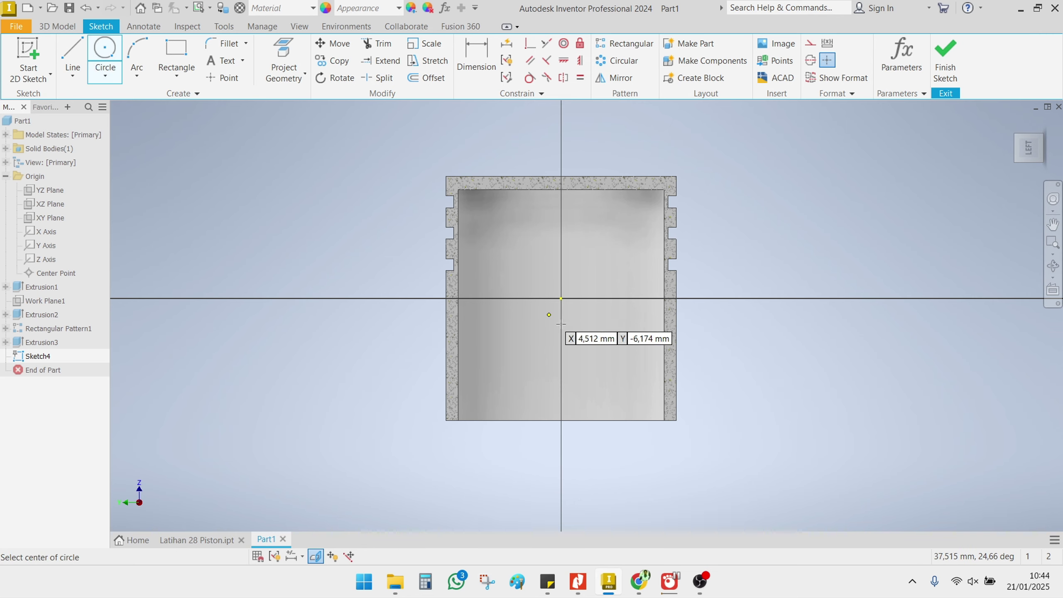
{"action": "left_click", "coordinate": [529, 360]}
{"action": "left_click", "coordinate": [517, 398]}
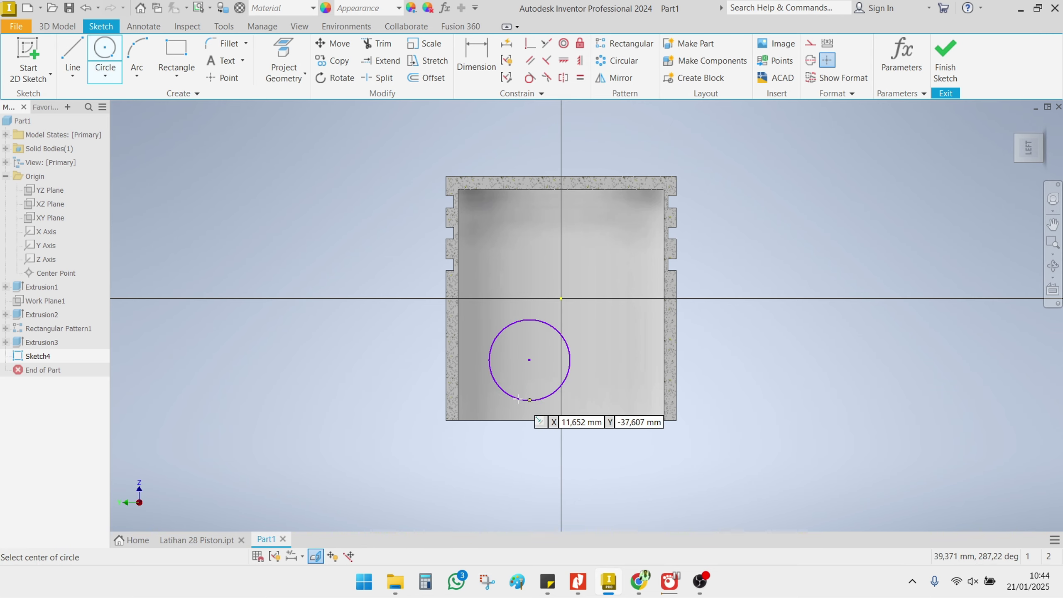
{"action": "left_click", "coordinate": [475, 57]}
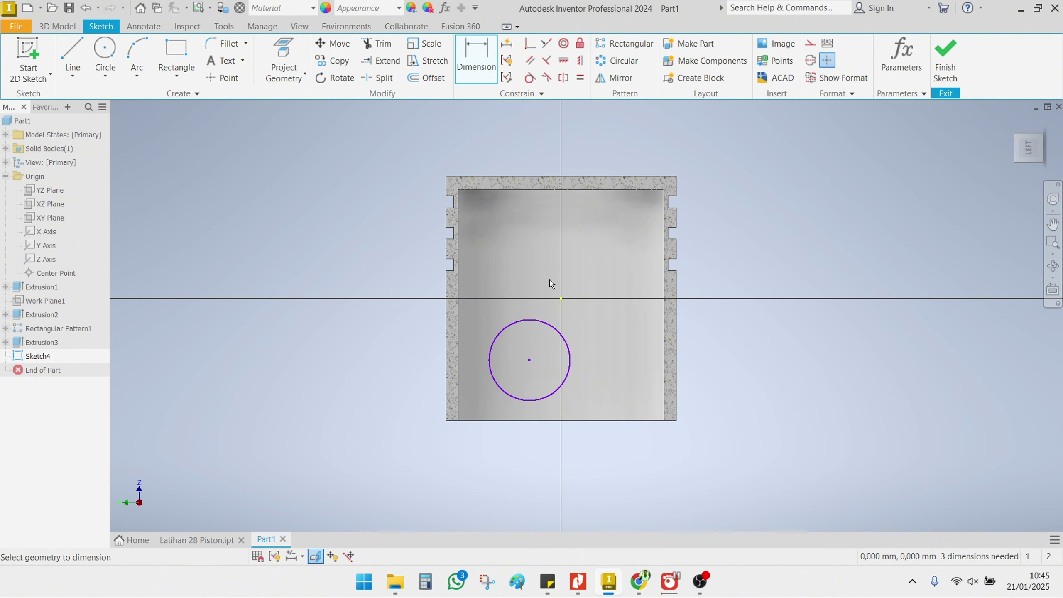
{"action": "left_click", "coordinate": [556, 329]}
{"action": "left_click", "coordinate": [619, 357]}
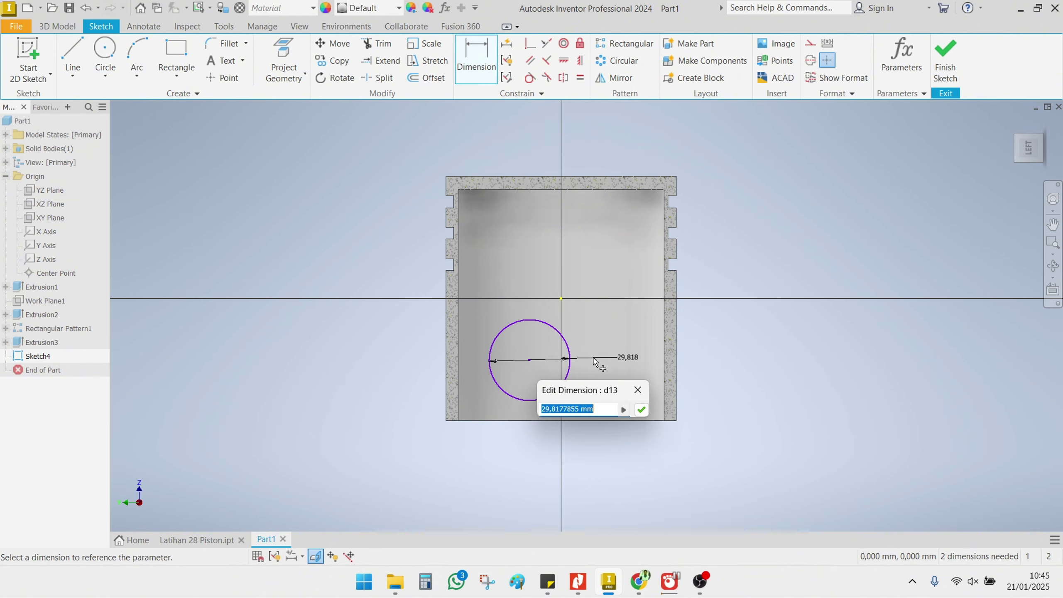
{"action": "type", "text": "33.8"}
{"action": "key", "text": "Return"}
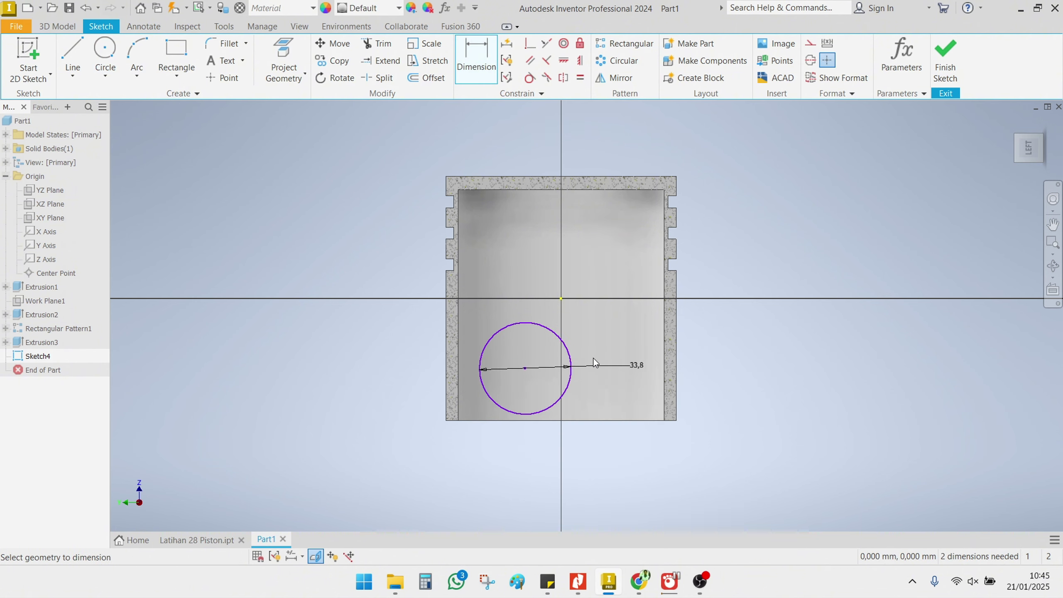
Step: Align the circle's centre vertically with the origin using a vertical constraint
{"action": "left_click", "coordinate": [580, 61]}
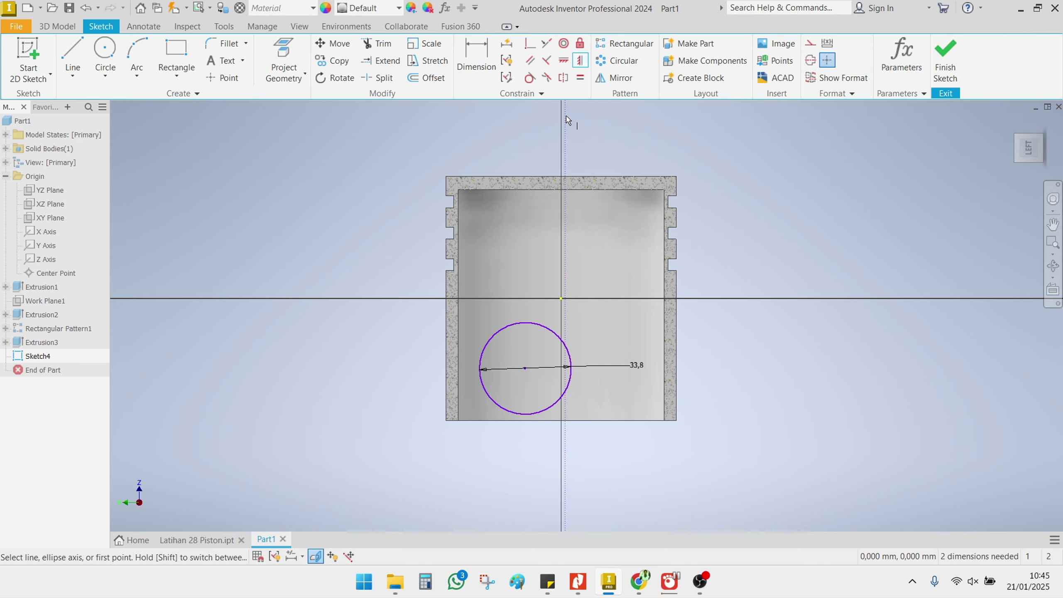
{"action": "left_click", "coordinate": [525, 368]}
{"action": "left_click", "coordinate": [562, 299]}
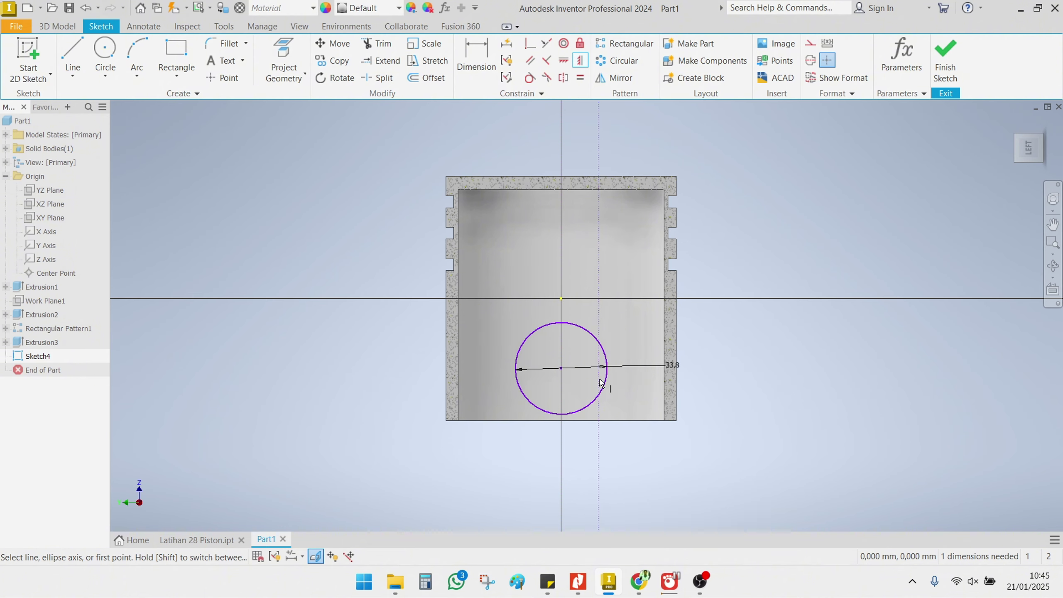
{"action": "right_click", "coordinate": [381, 253]}
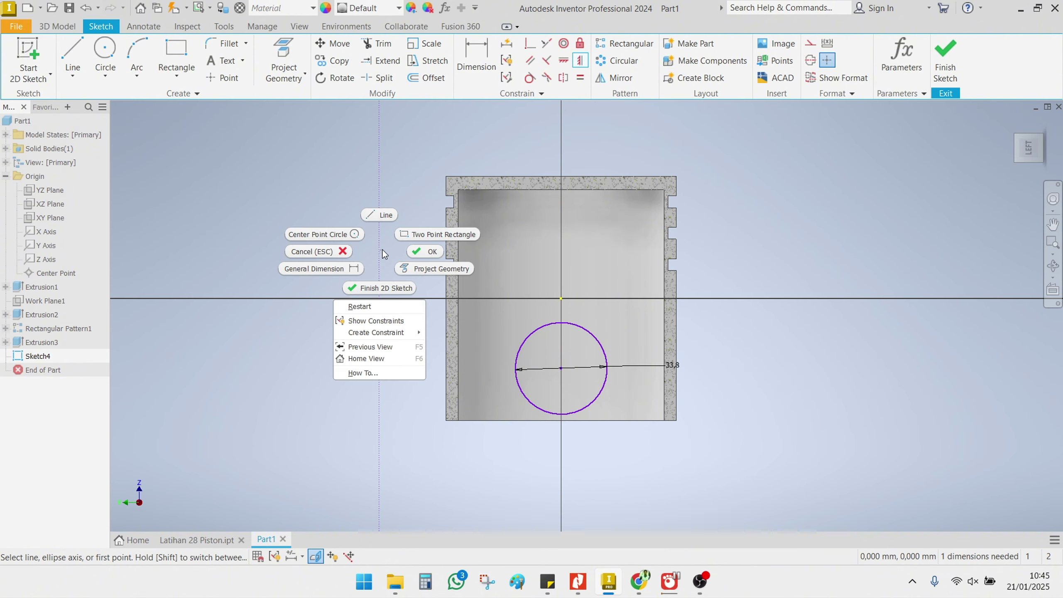
{"action": "left_click", "coordinate": [431, 251]}
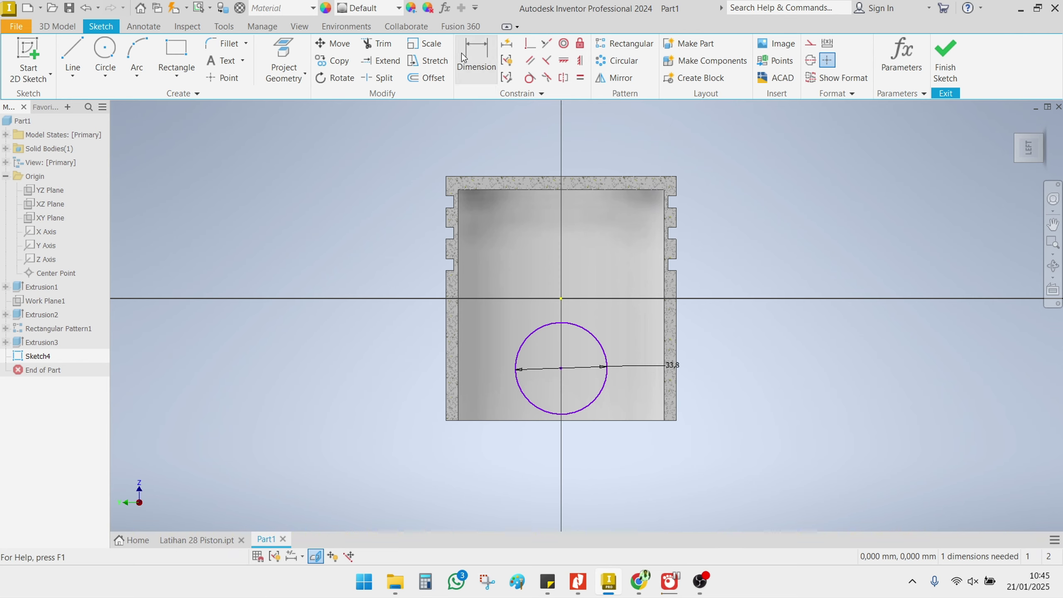
Step: Dimension the circle's centre 27 mm above the piston's open end edge and finish the sketch
{"action": "left_click", "coordinate": [476, 56]}
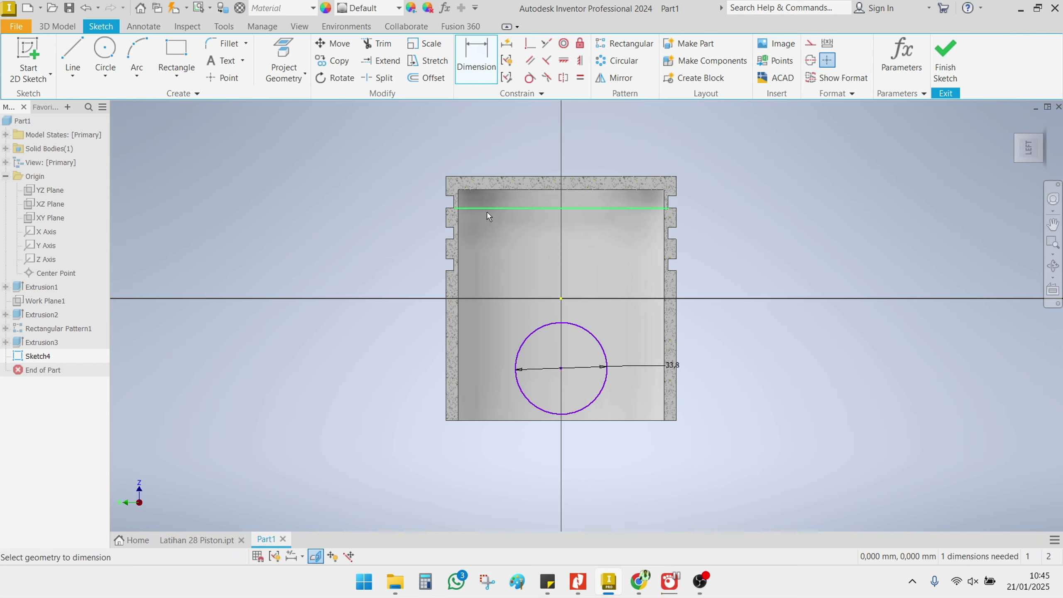
{"action": "left_click", "coordinate": [561, 368]}
{"action": "left_click", "coordinate": [635, 420]}
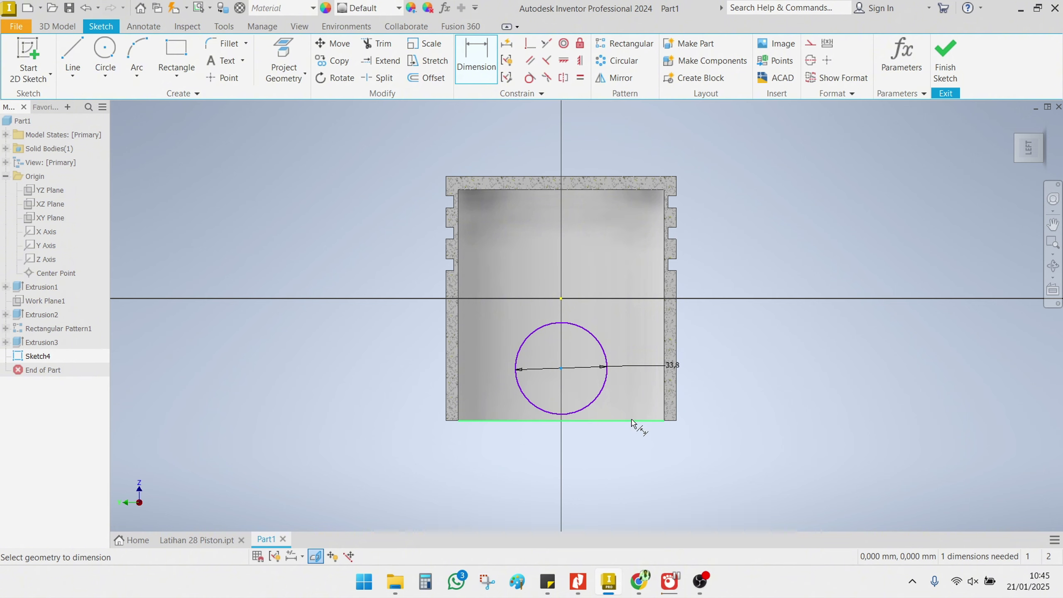
{"action": "left_click", "coordinate": [739, 395]}
{"action": "type", "text": "27"}
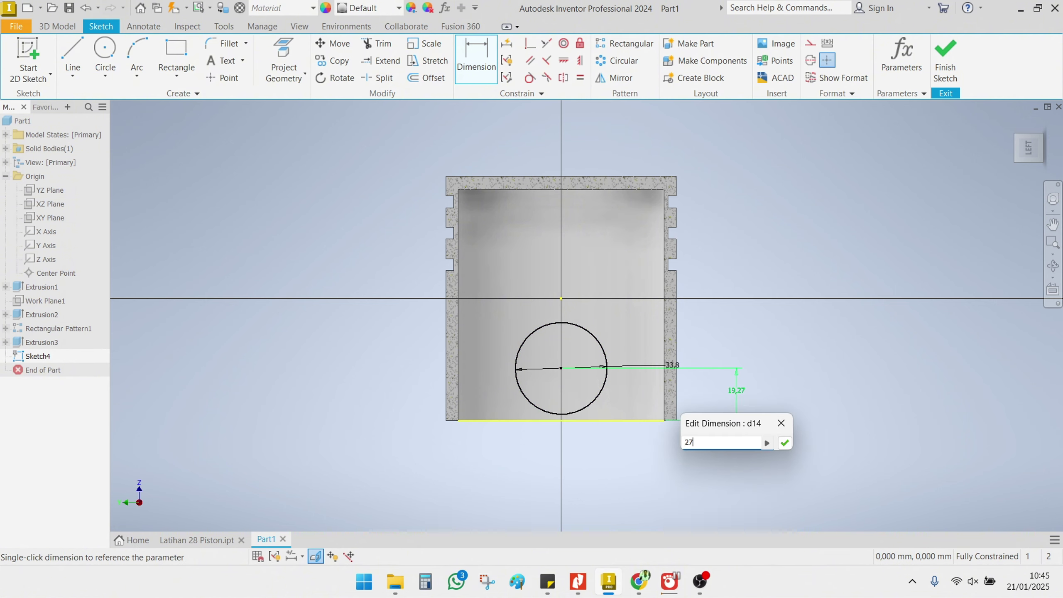
{"action": "key", "text": "Return"}
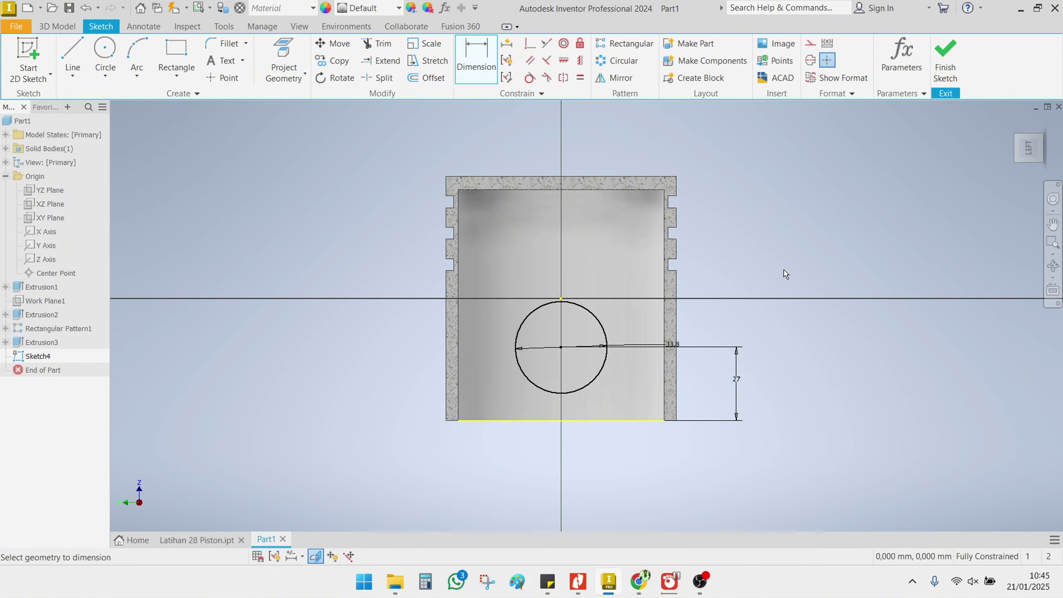
{"action": "left_click", "coordinate": [945, 59]}
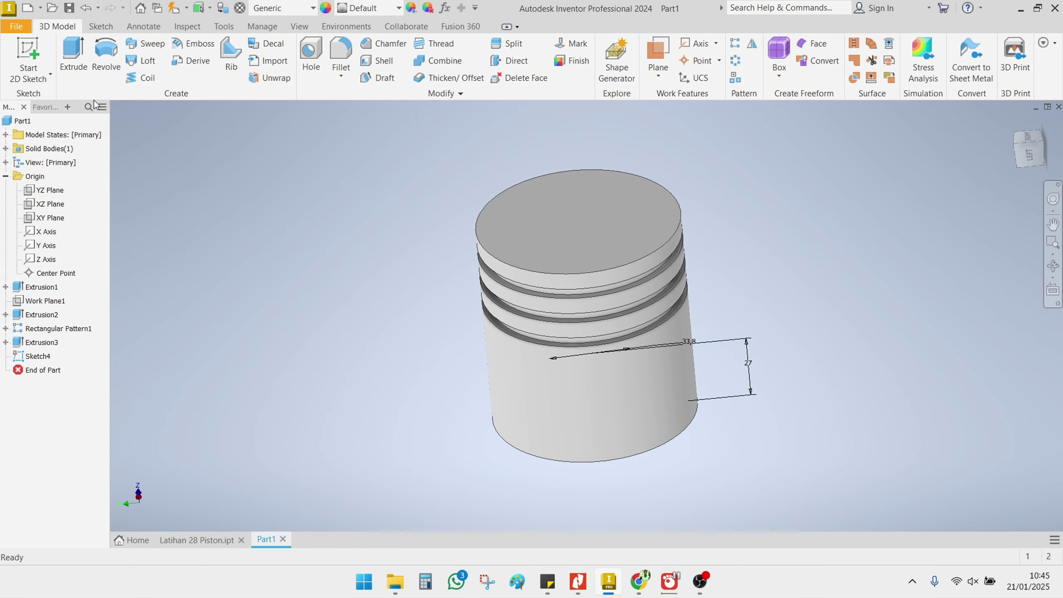
Step: Extrude the 33.8 mm circle as a symmetric 85 mm cut through both piston walls
{"action": "middle_click_drag", "start_coordinate": [420, 376], "coordinate": [520, 364], "text": "shift"}
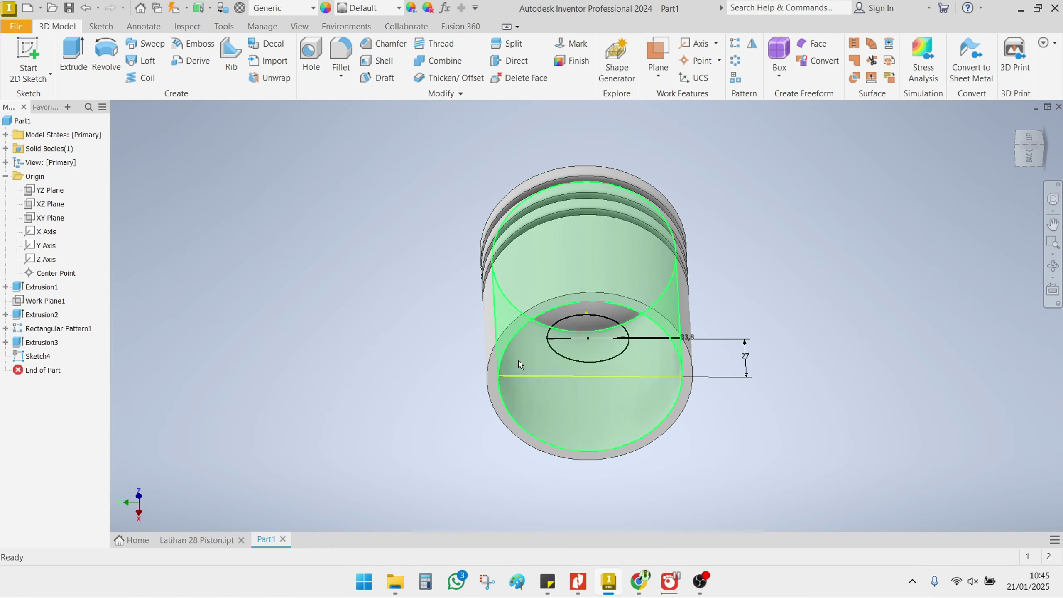
{"action": "left_click", "coordinate": [73, 54]}
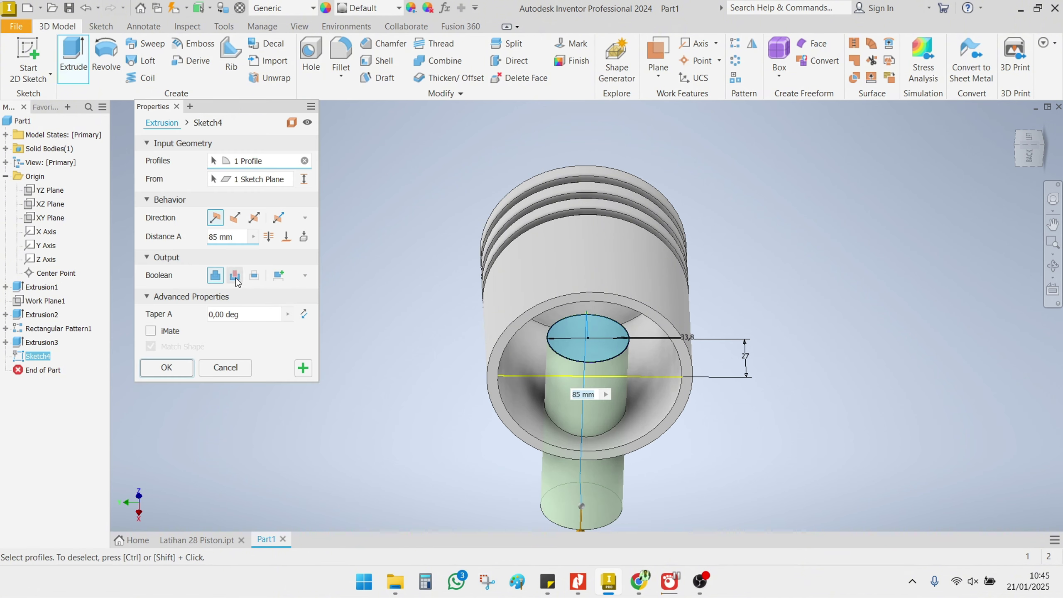
{"action": "left_click", "coordinate": [235, 276]}
{"action": "left_click", "coordinate": [255, 217]}
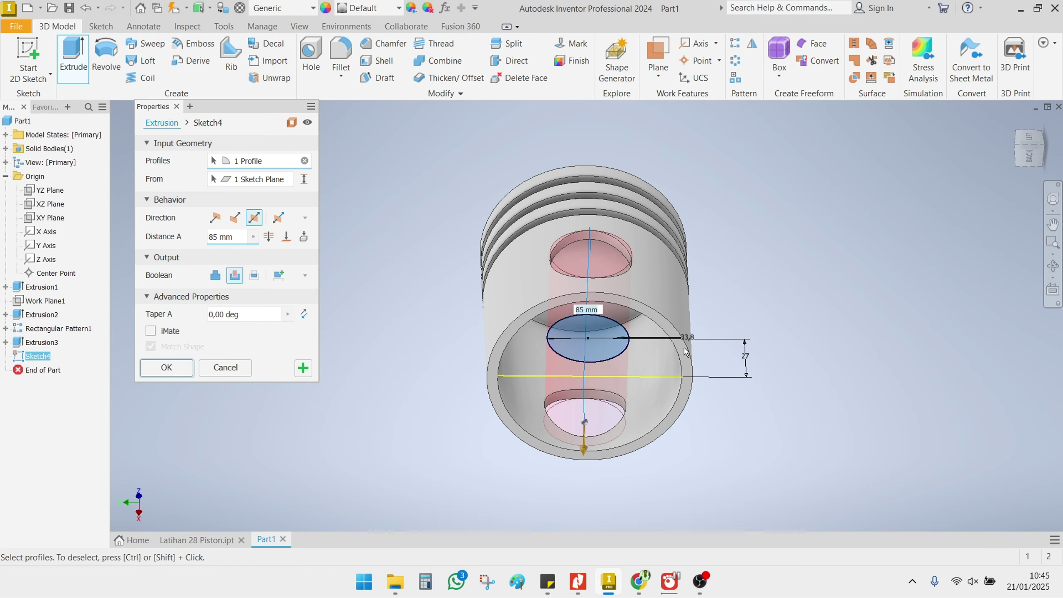
{"action": "middle_click_drag", "start_coordinate": [686, 353], "coordinate": [375, 384], "text": "shift"}
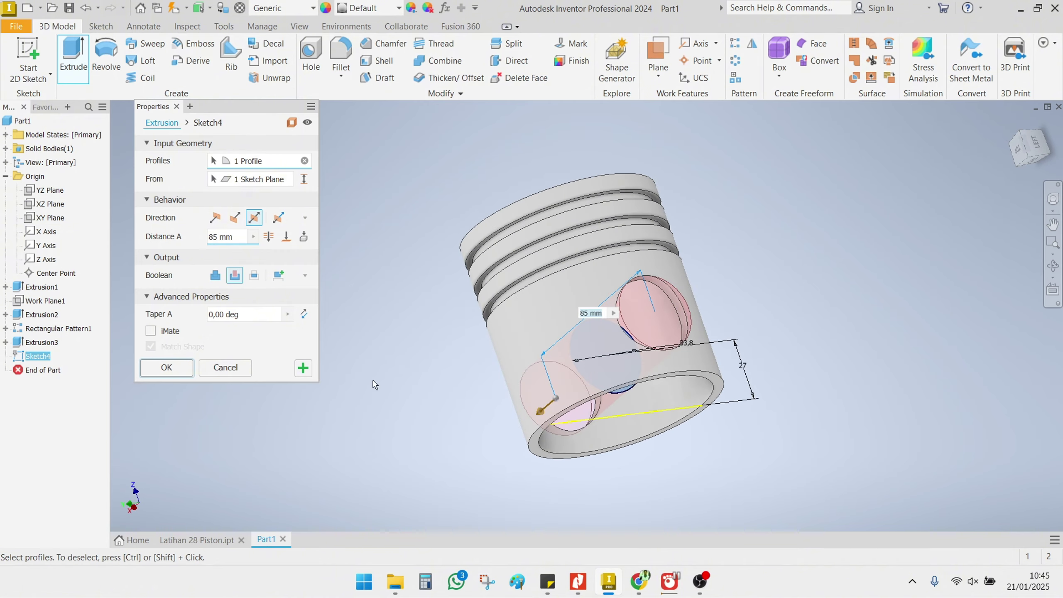
{"action": "left_click", "coordinate": [166, 367]}
Step: Start a sketch on the XZ plane and slice the model graphics at that plane
{"action": "middle_click_drag", "start_coordinate": [463, 427], "coordinate": [361, 444], "text": "shift"}
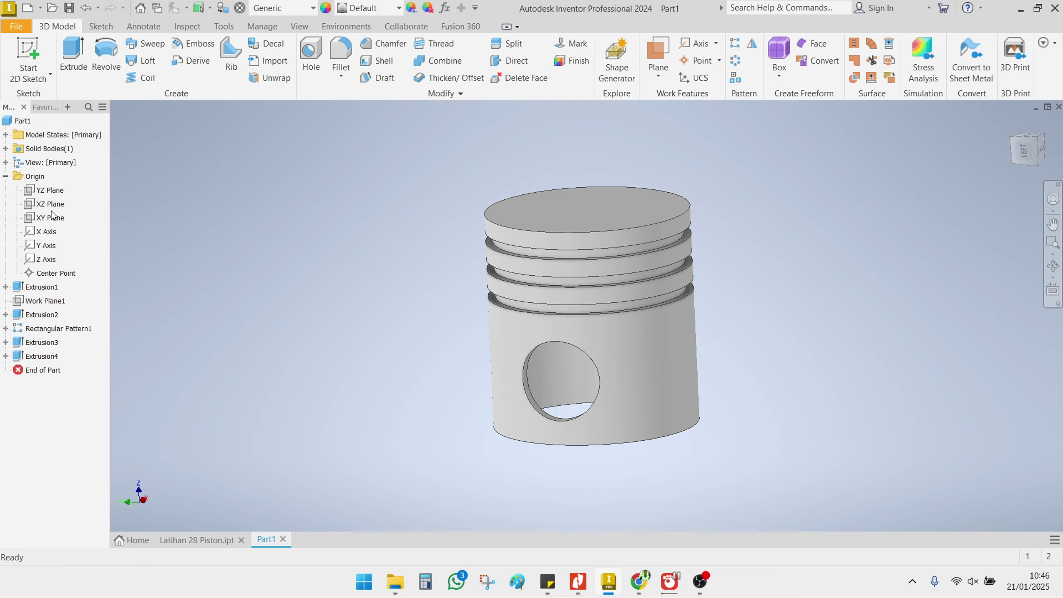
{"action": "left_click", "coordinate": [49, 190]}
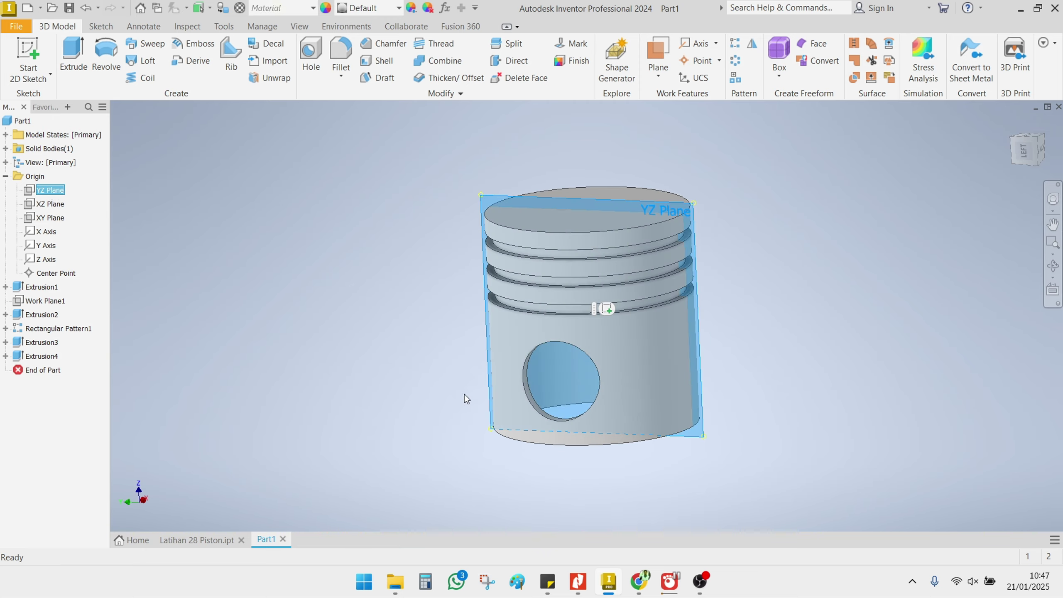
{"action": "middle_click_drag", "start_coordinate": [467, 399], "coordinate": [390, 404], "text": "shift"}
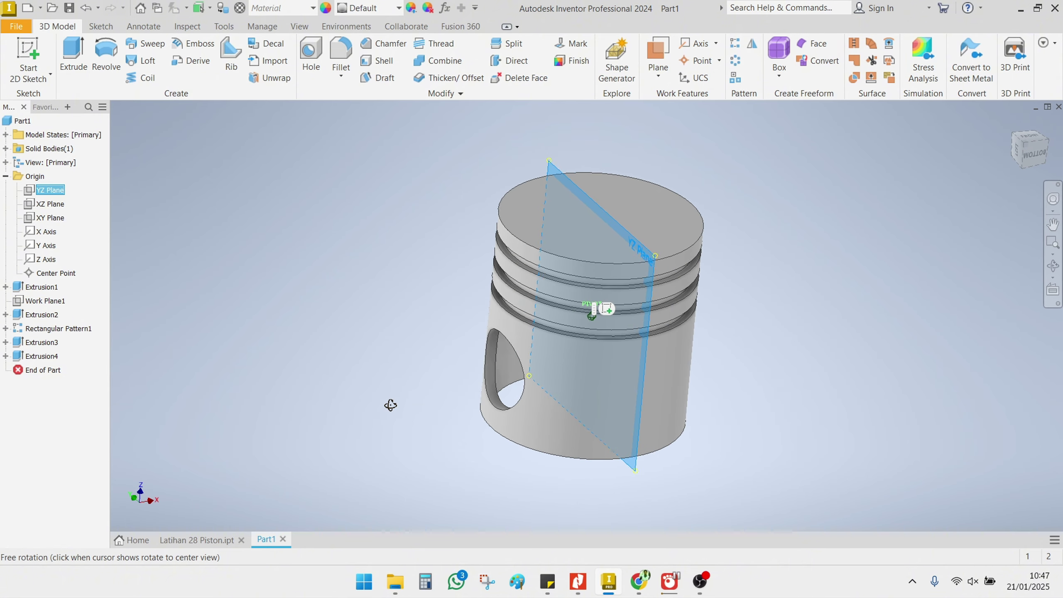
{"action": "left_click", "coordinate": [49, 204]}
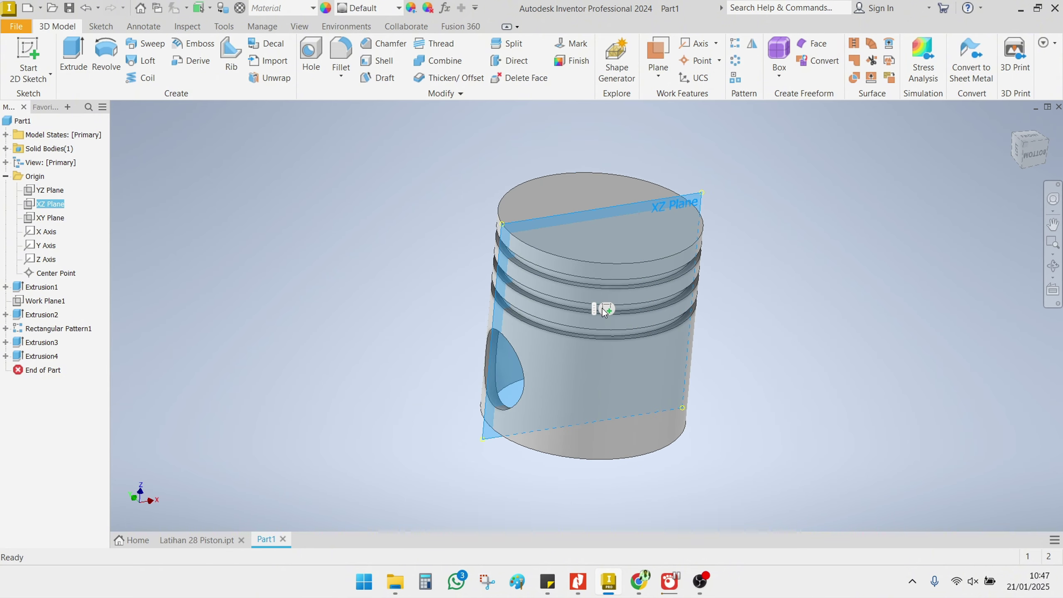
{"action": "left_click", "coordinate": [605, 308]}
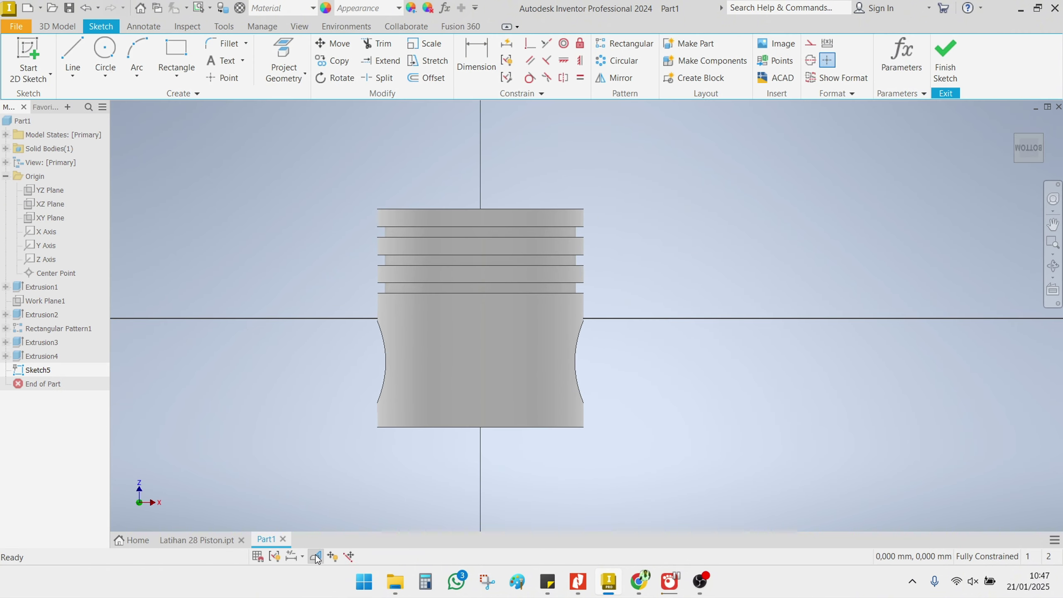
{"action": "left_click", "coordinate": [316, 557]}
{"action": "scroll", "coordinate": [547, 361], "scroll_direction": "up", "scroll_amount": 3}
{"action": "middle_click_drag", "start_coordinate": [548, 360], "coordinate": [680, 354]}
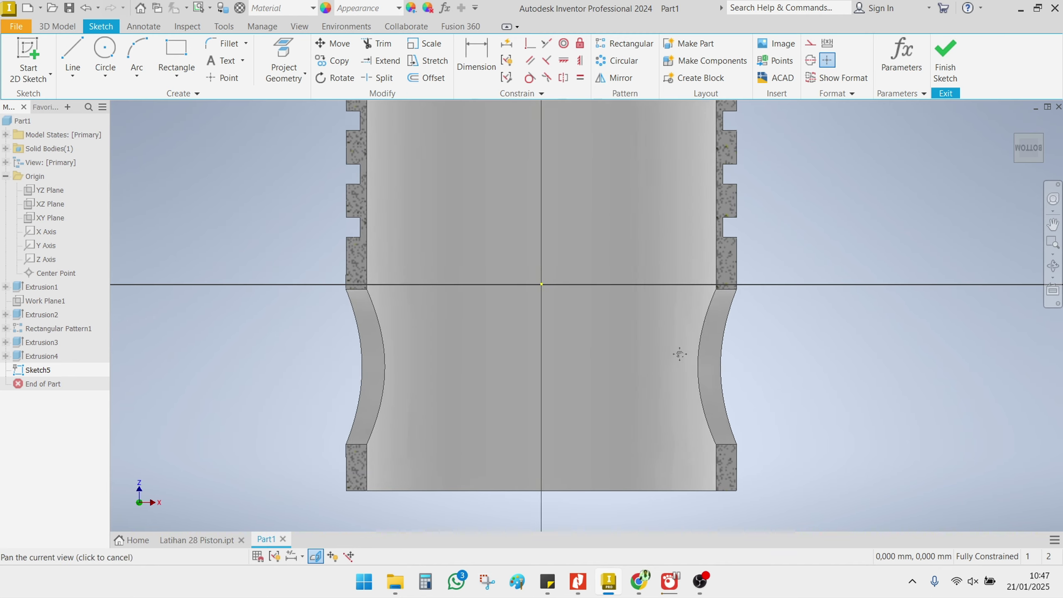
Step: Sketch a two-point rectangle about 13 mm tall across the centre line, with its bottom edge on the piston's open end edge
{"action": "left_click", "coordinate": [197, 52]}
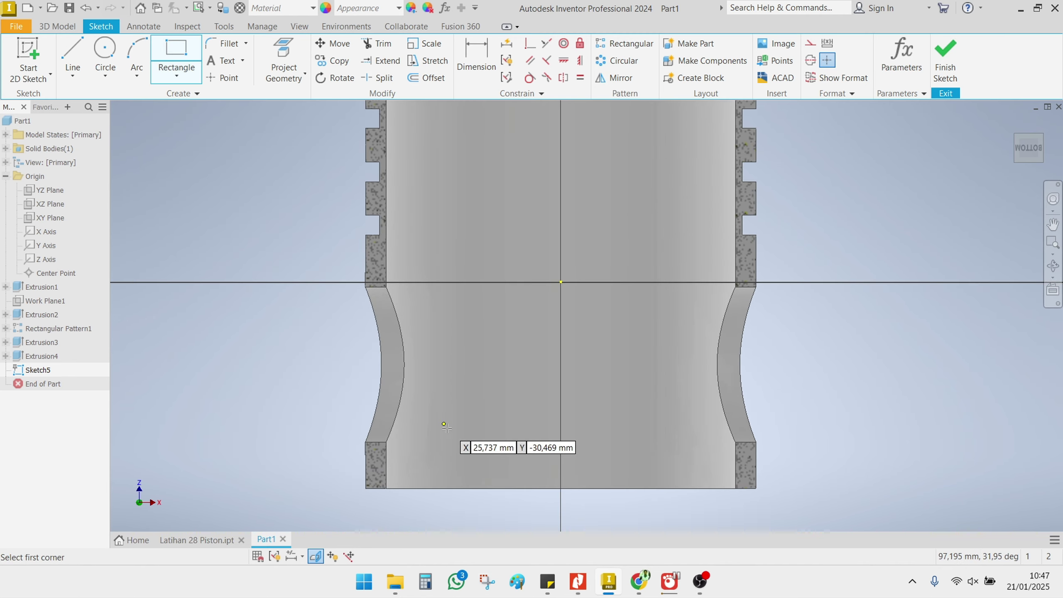
{"action": "left_click", "coordinate": [490, 428]}
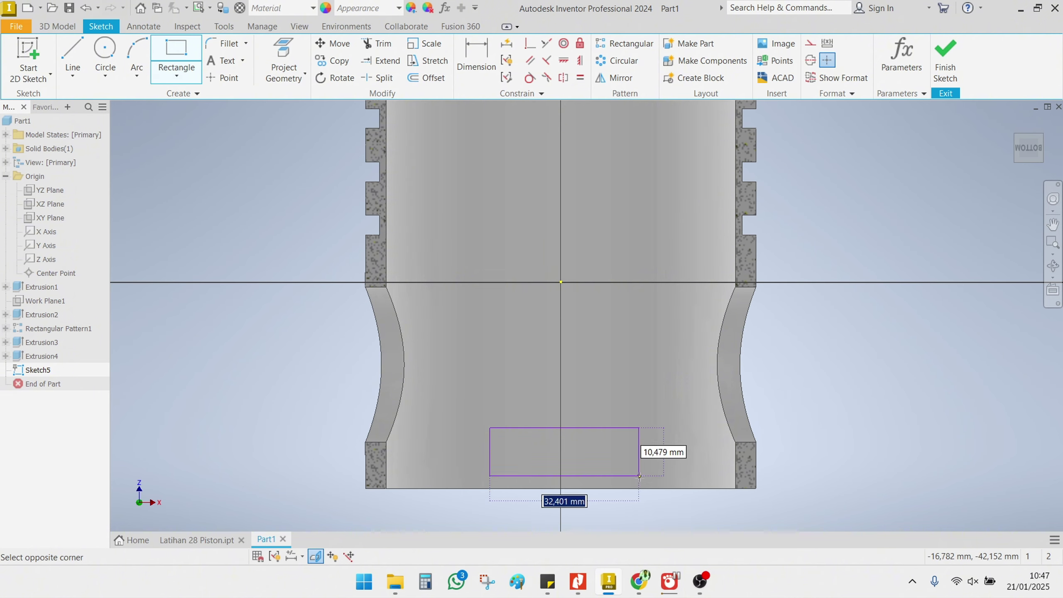
{"action": "left_click", "coordinate": [646, 488]}
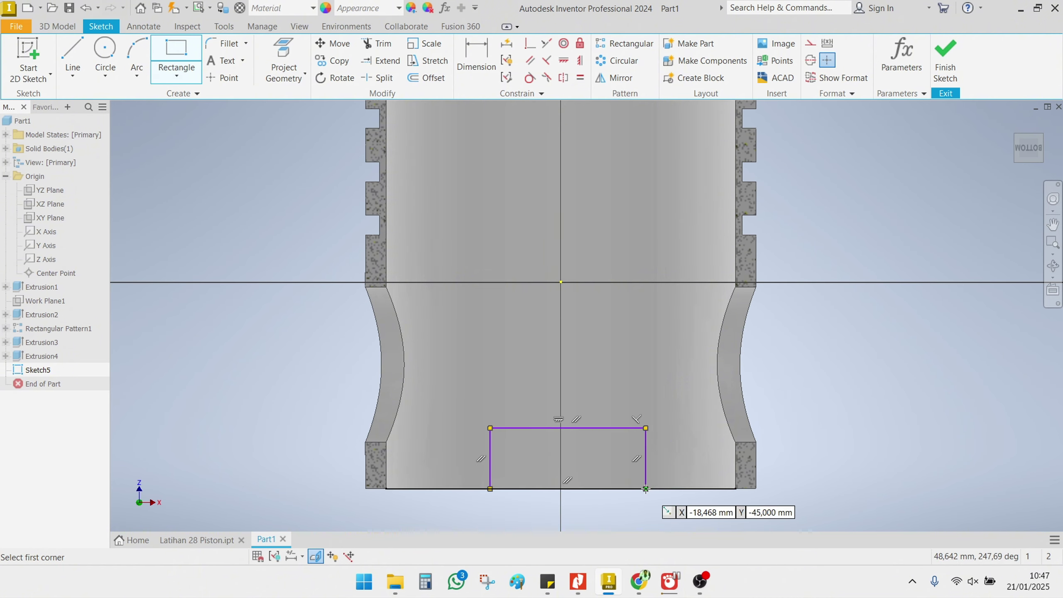
{"action": "right_click", "coordinate": [814, 322]}
{"action": "left_click", "coordinate": [855, 327]}
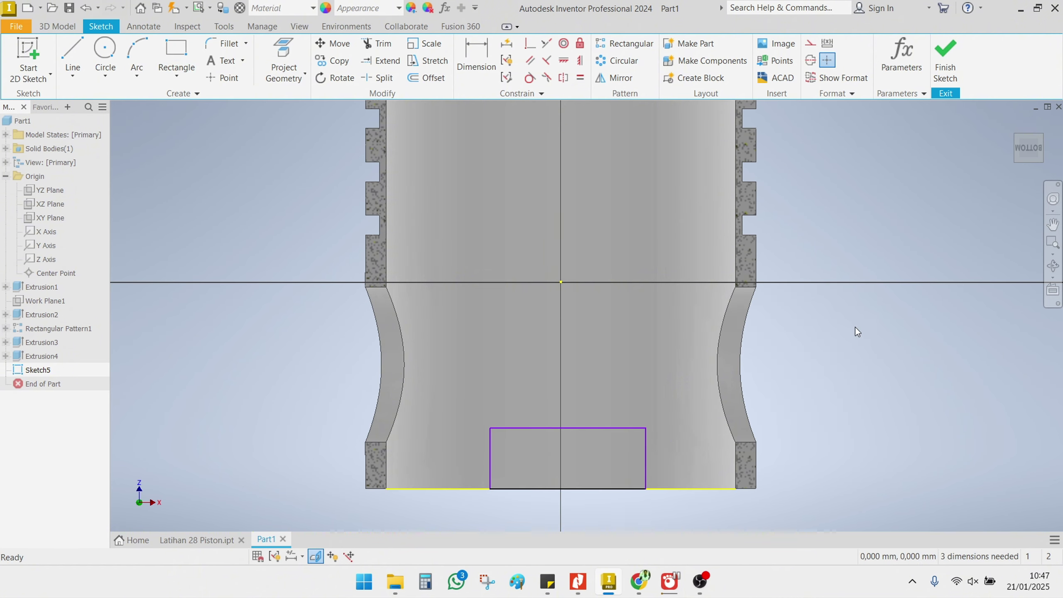
{"action": "middle_click_drag", "start_coordinate": [851, 393], "coordinate": [757, 376]}
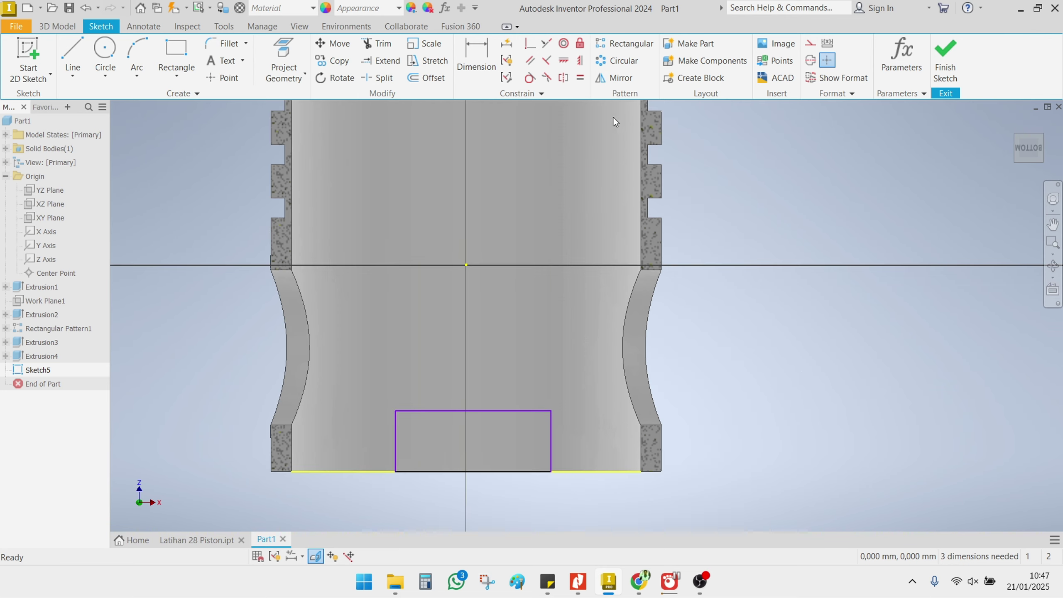
Step: Centre the rectangle by aligning its top edge's midpoint vertically with the origin using a vertical constraint
{"action": "left_click", "coordinate": [580, 60]}
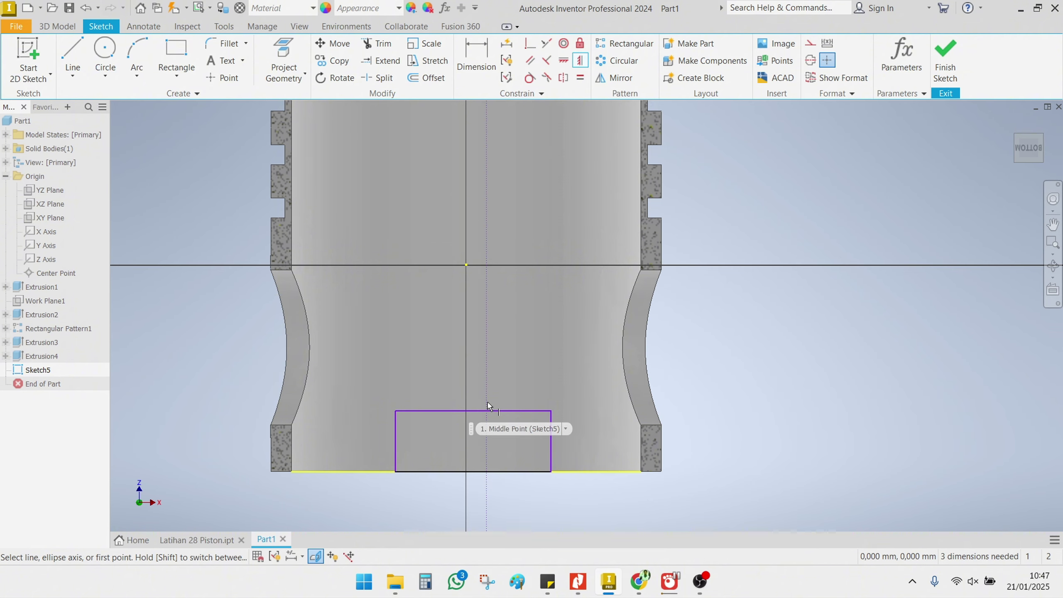
{"action": "left_click", "coordinate": [482, 419]}
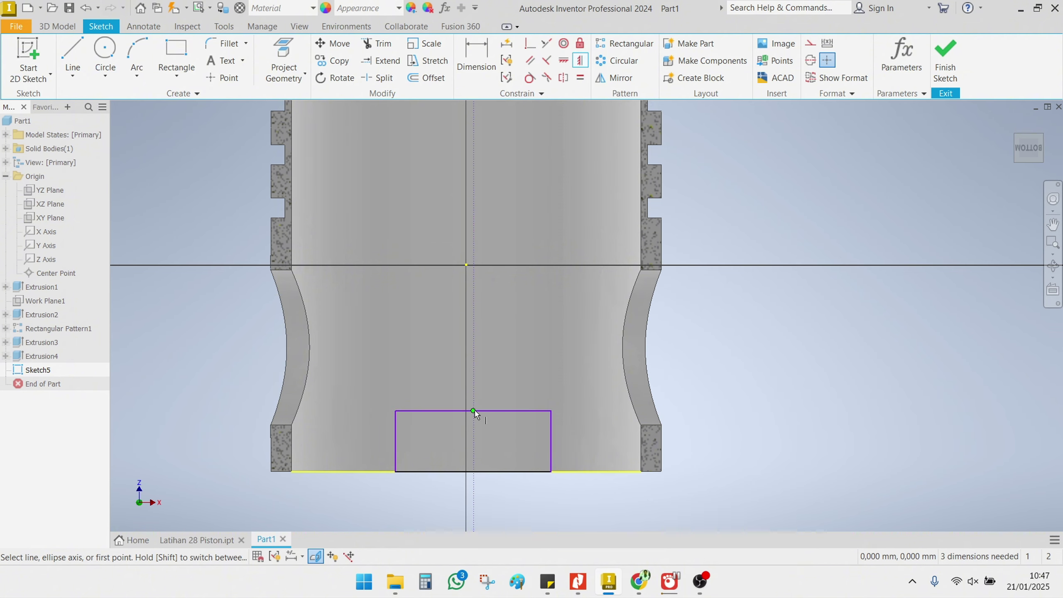
{"action": "left_click", "coordinate": [466, 267]}
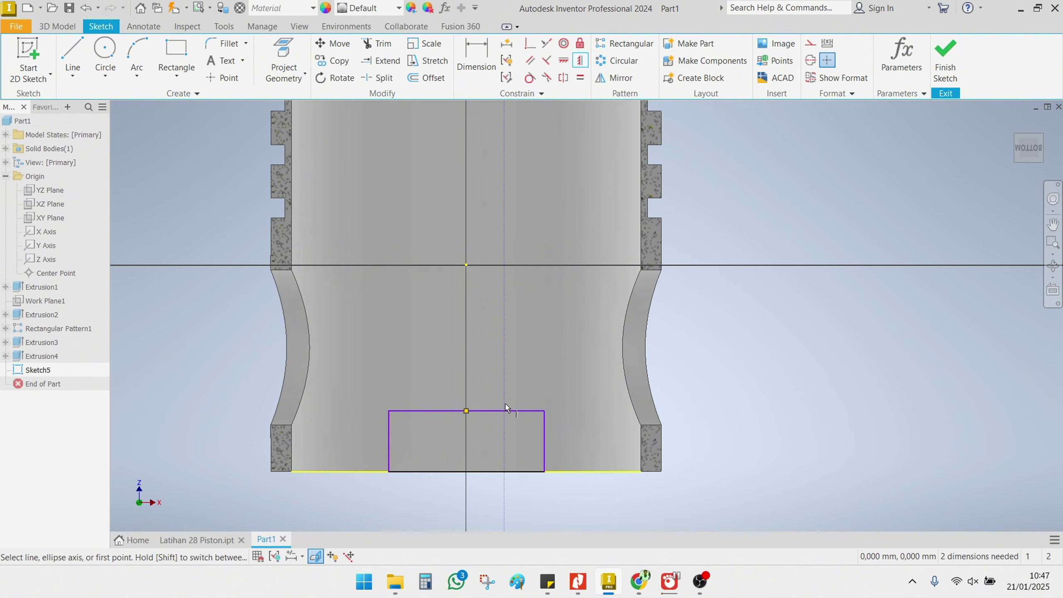
Step: Dimension the rectangle's height as 12 mm
{"action": "left_click", "coordinate": [471, 57]}
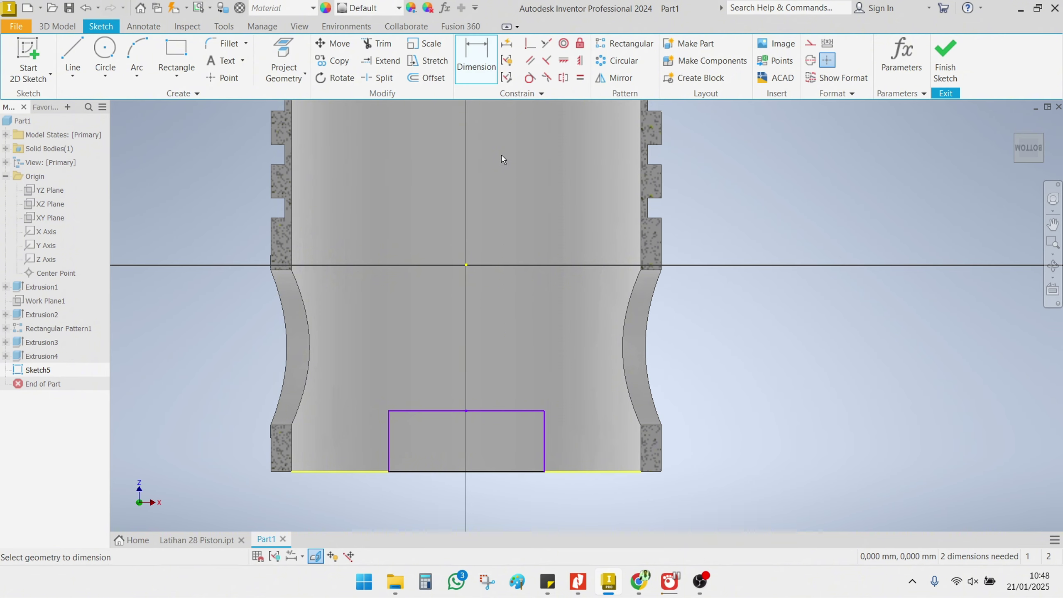
{"action": "left_click", "coordinate": [545, 436]}
{"action": "left_click", "coordinate": [590, 437]}
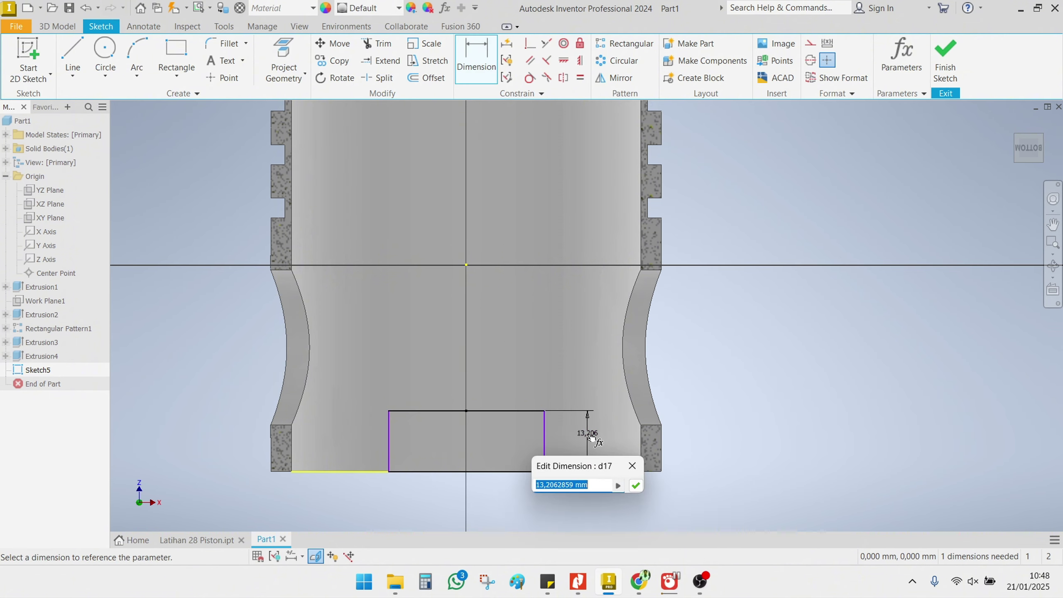
{"action": "type", "text": "50"}
{"action": "key", "text": "Return"}
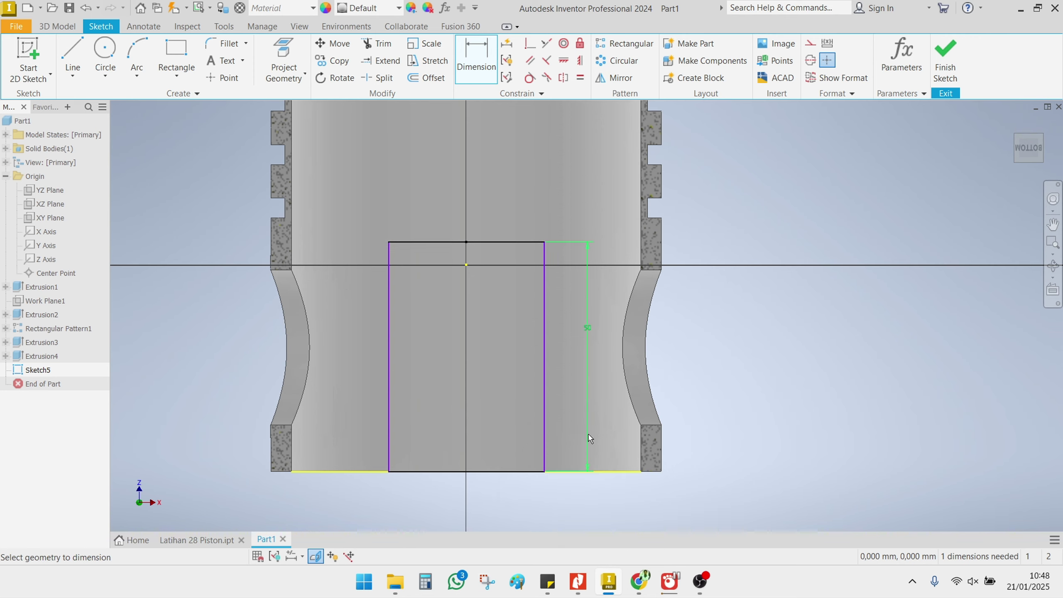
{"action": "left_click", "coordinate": [587, 337]}
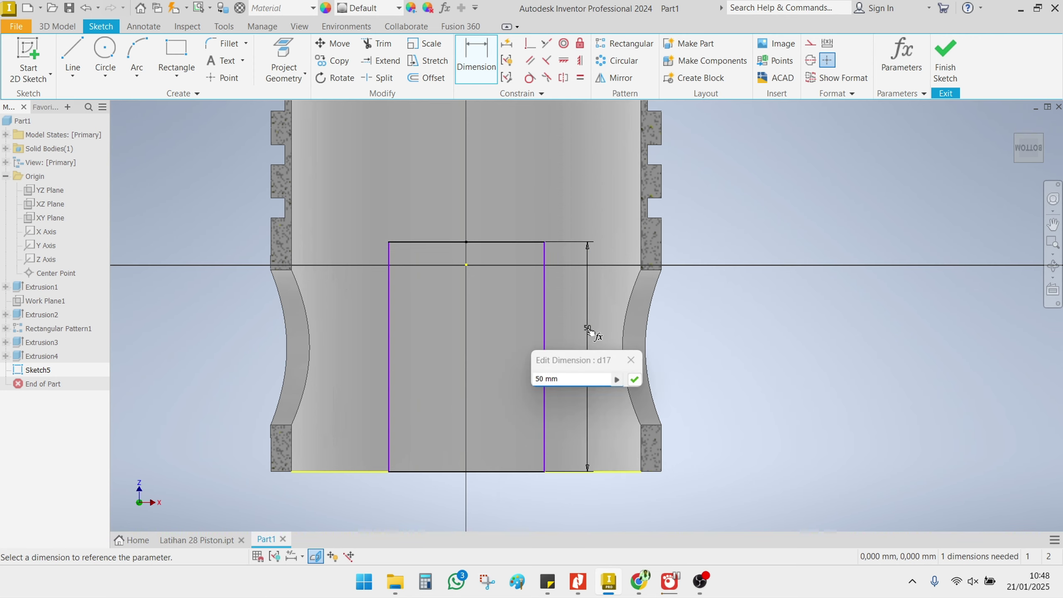
{"action": "triple_click", "coordinate": [558, 382]}
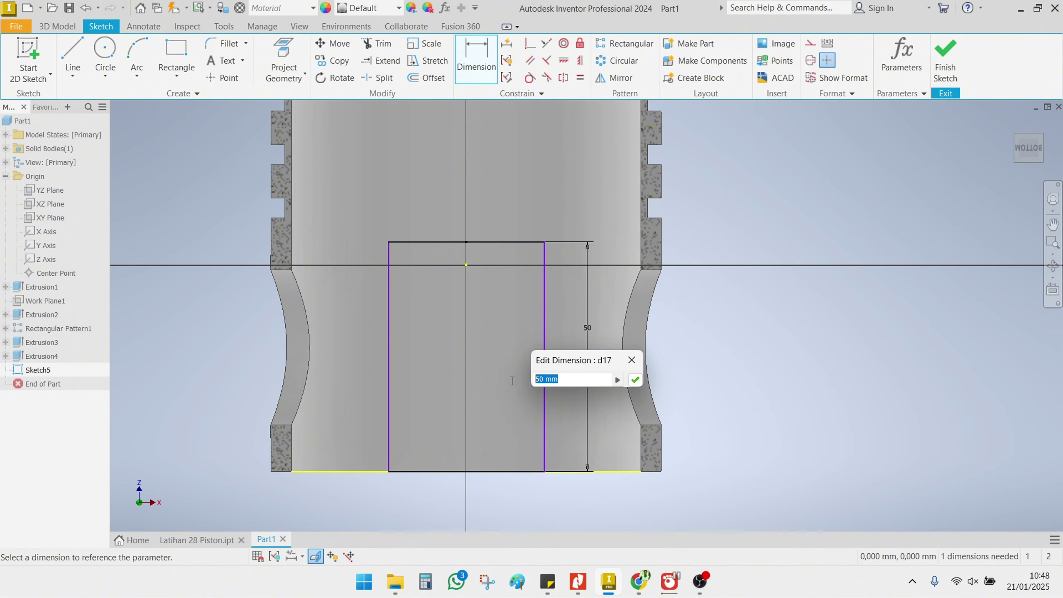
{"action": "type", "text": "12"}
{"action": "key", "text": "Return"}
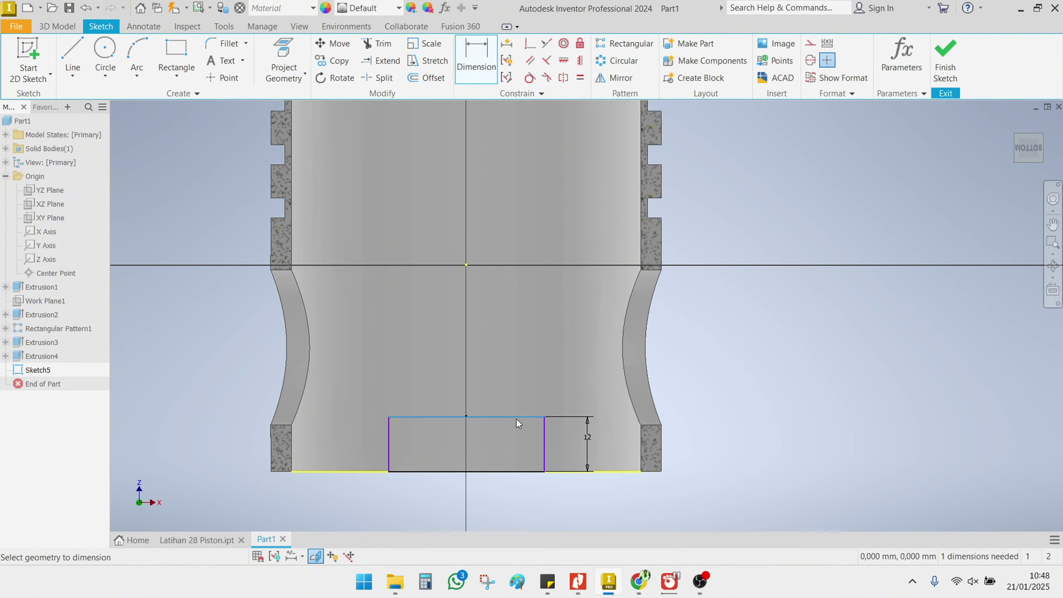
Step: Dimension the rectangle's width along its top edge as 50 mm
{"action": "left_click", "coordinate": [516, 417]}
{"action": "left_click", "coordinate": [511, 388]}
{"action": "type", "text": "50"}
{"action": "key", "text": "Return"}
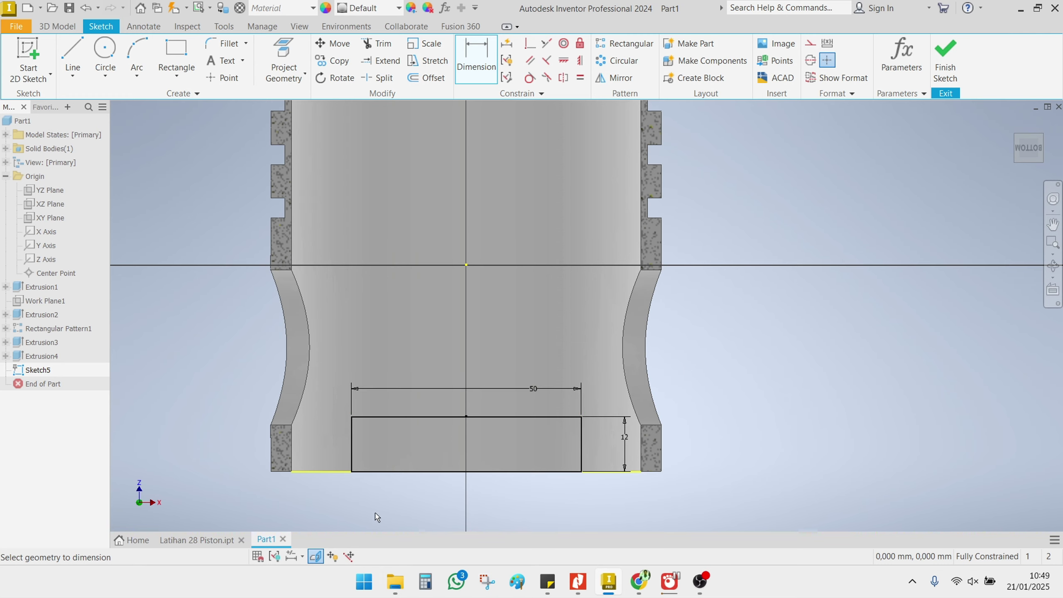
{"action": "right_click", "coordinate": [431, 416]}
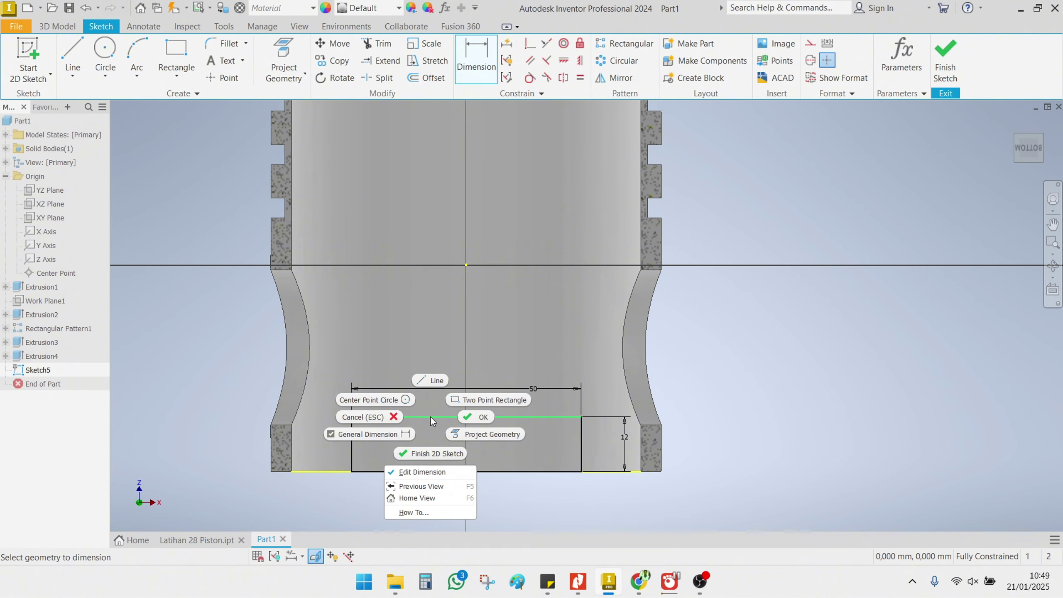
{"action": "left_click", "coordinate": [531, 350]}
{"action": "right_click", "coordinate": [527, 320]}
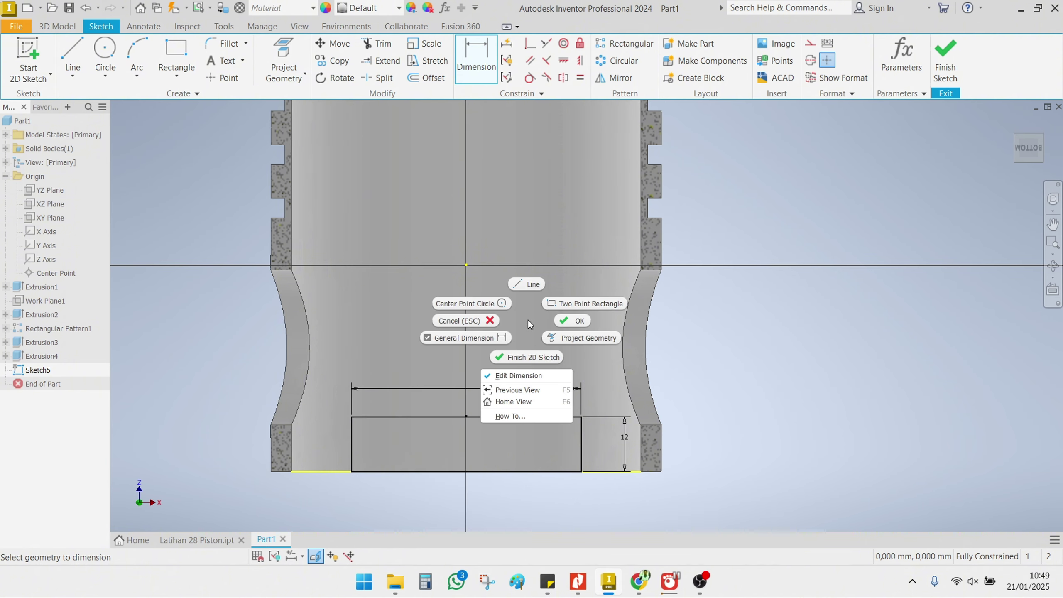
{"action": "left_click", "coordinate": [424, 400]}
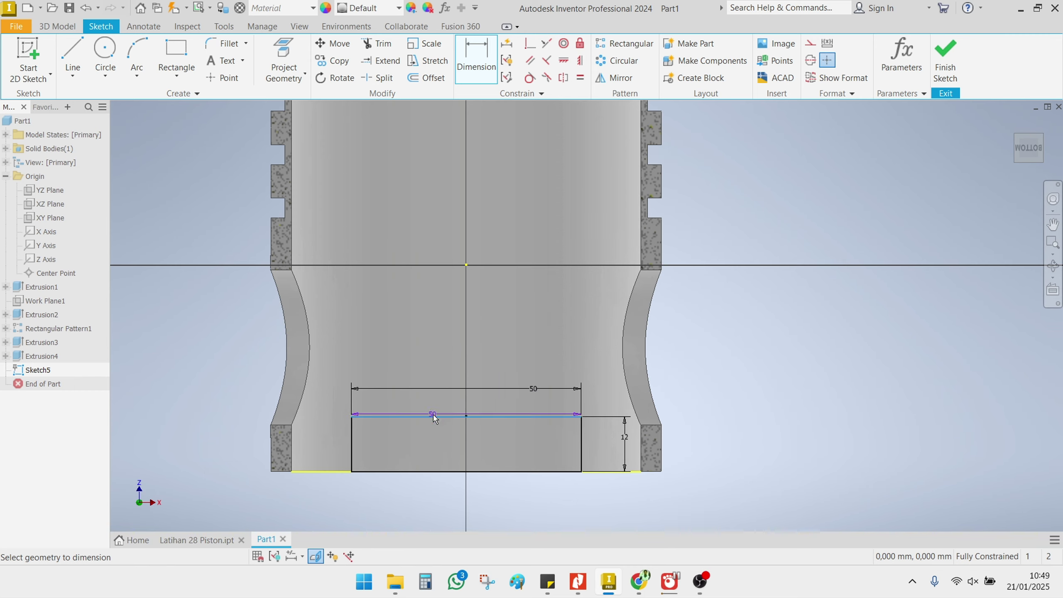
Step: Delete the rectangle's top edge and draw a three-point arc of about 32 mm radius bulging upward between the side lines' upper ends
{"action": "left_click", "coordinate": [431, 416]}
{"action": "key", "text": "Escape"}
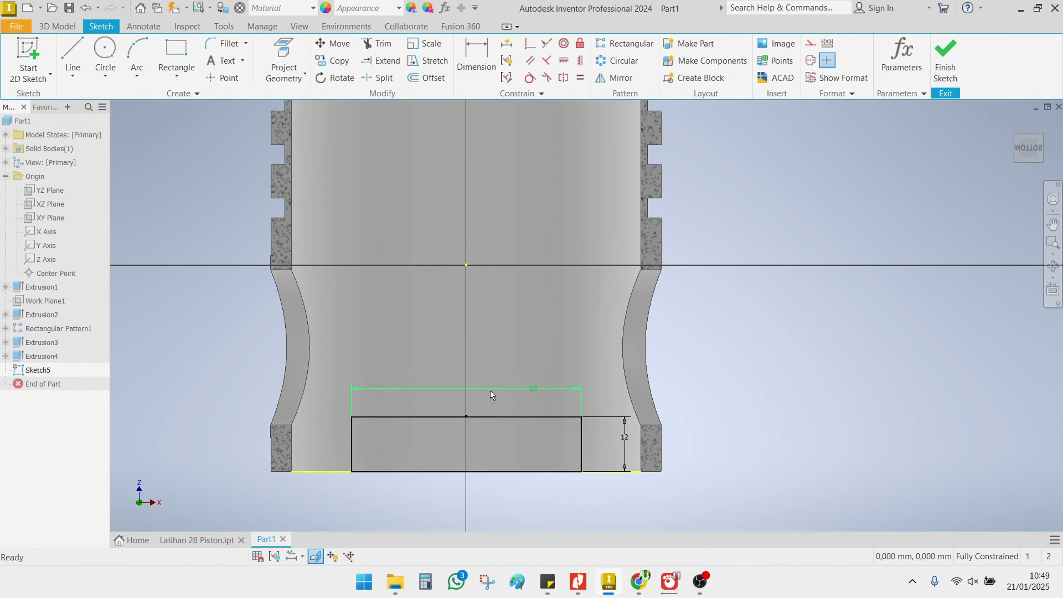
{"action": "key", "text": "Delete"}
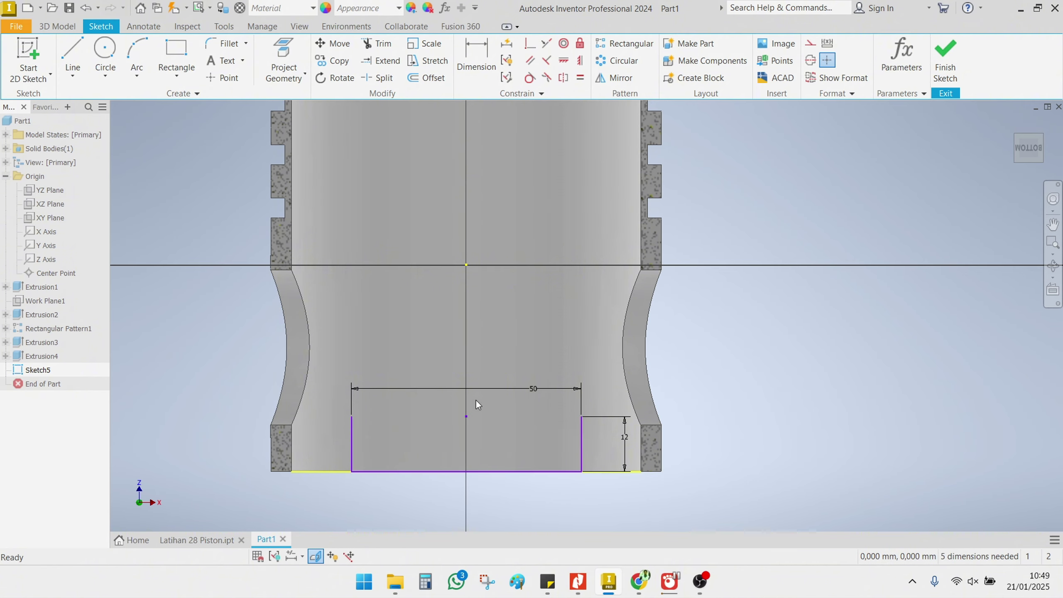
{"action": "left_click", "coordinate": [137, 57]}
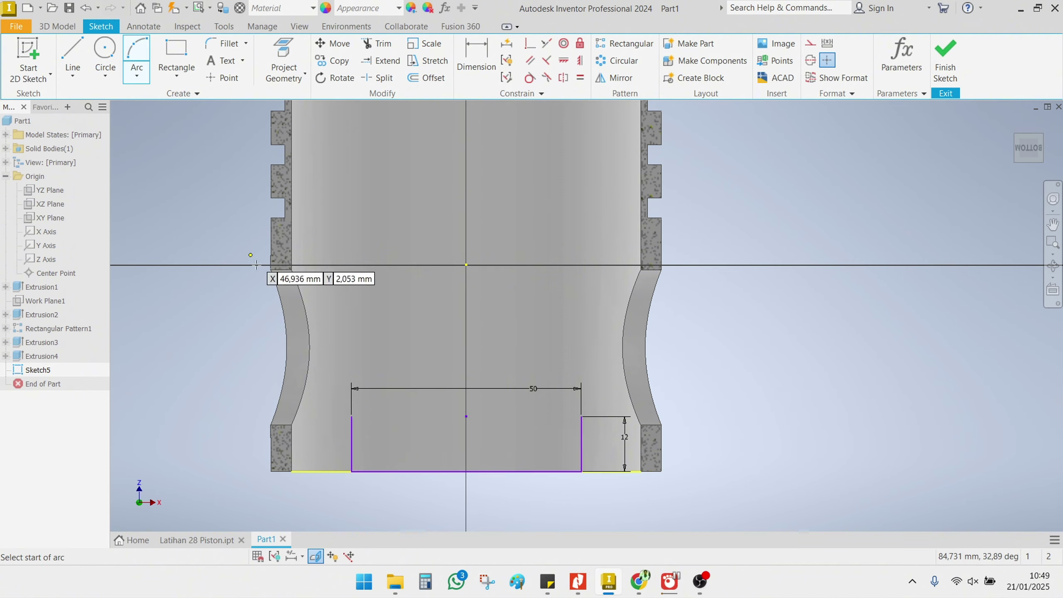
{"action": "left_click", "coordinate": [351, 416]}
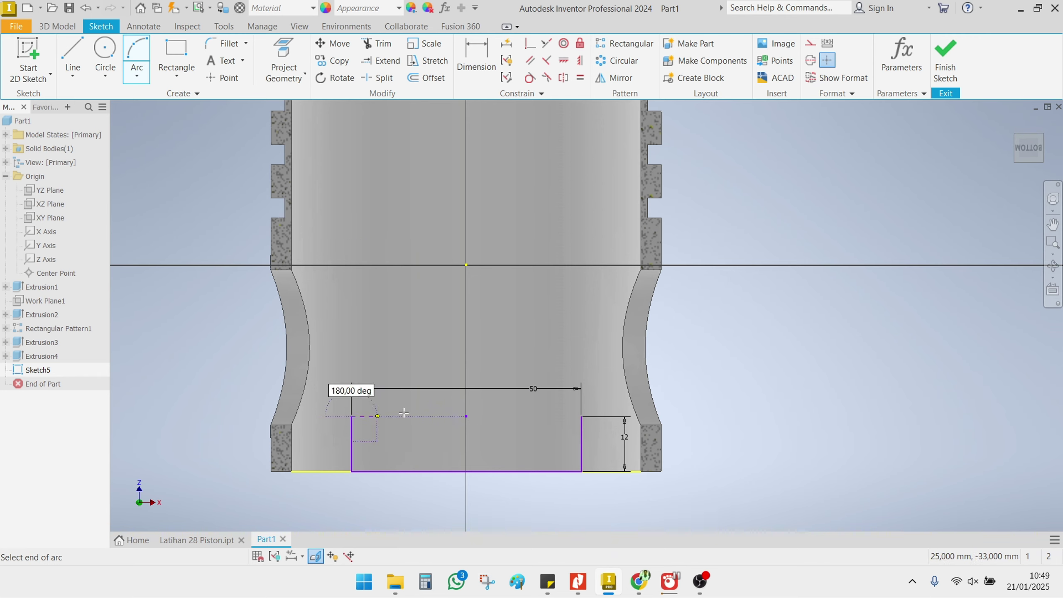
{"action": "left_click", "coordinate": [581, 416]}
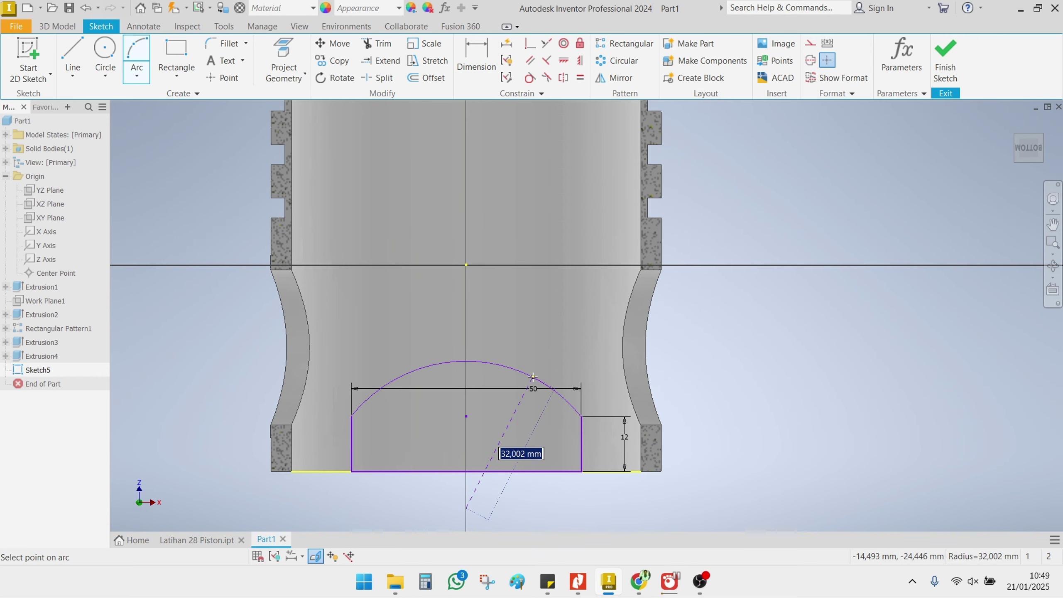
{"action": "left_click", "coordinate": [533, 377]}
{"action": "middle_click_drag", "start_coordinate": [471, 384], "coordinate": [569, 312]}
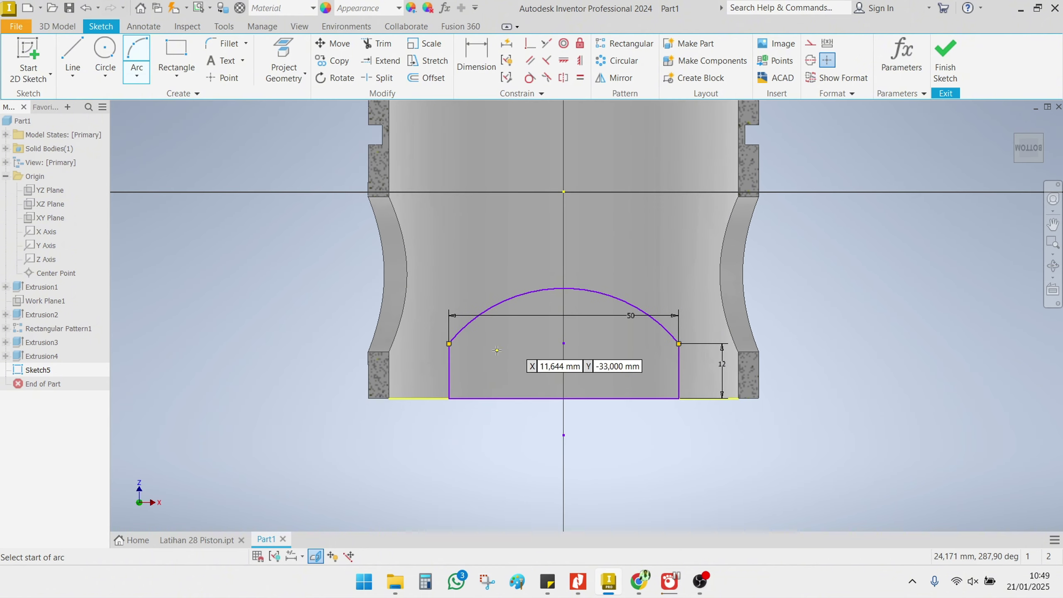
Step: Dimension the arc's radius as 40 mm and finish the sketch
{"action": "left_click", "coordinate": [481, 65]}
{"action": "left_click", "coordinate": [540, 292]}
{"action": "left_click", "coordinate": [537, 347]}
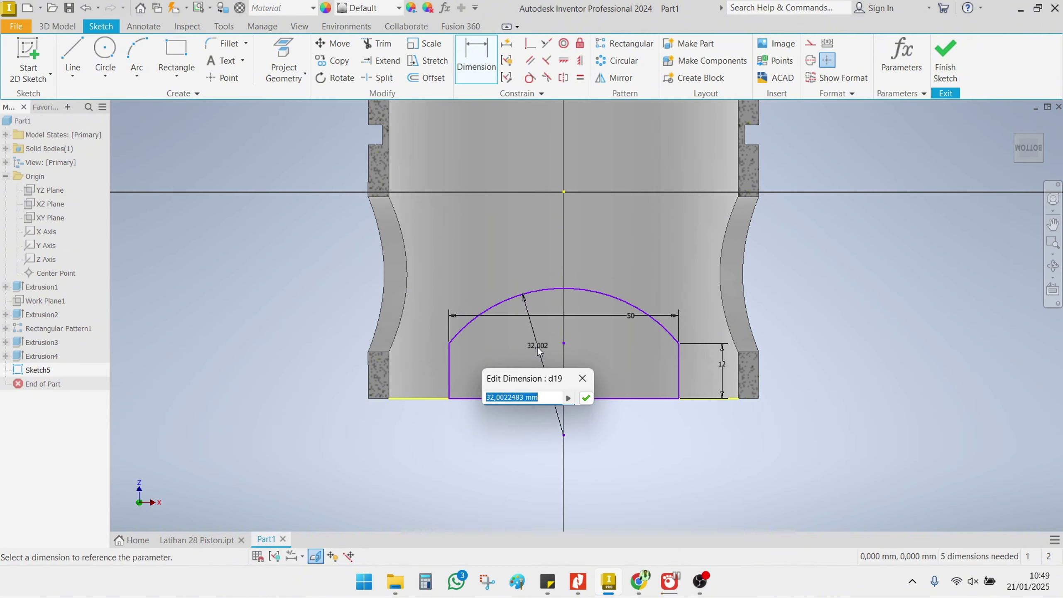
{"action": "type", "text": "40"}
{"action": "key", "text": "Return"}
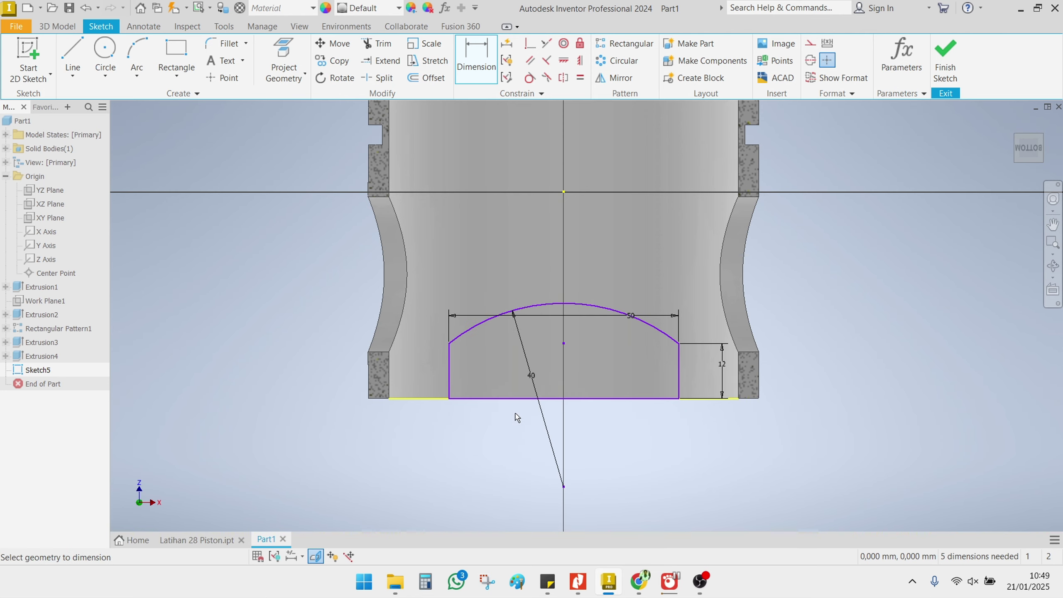
{"action": "left_click", "coordinate": [945, 58]}
Step: Extrude the arched profile as a symmetric 85 mm cut through both sides of the piston skirt
{"action": "key", "text": "e"}
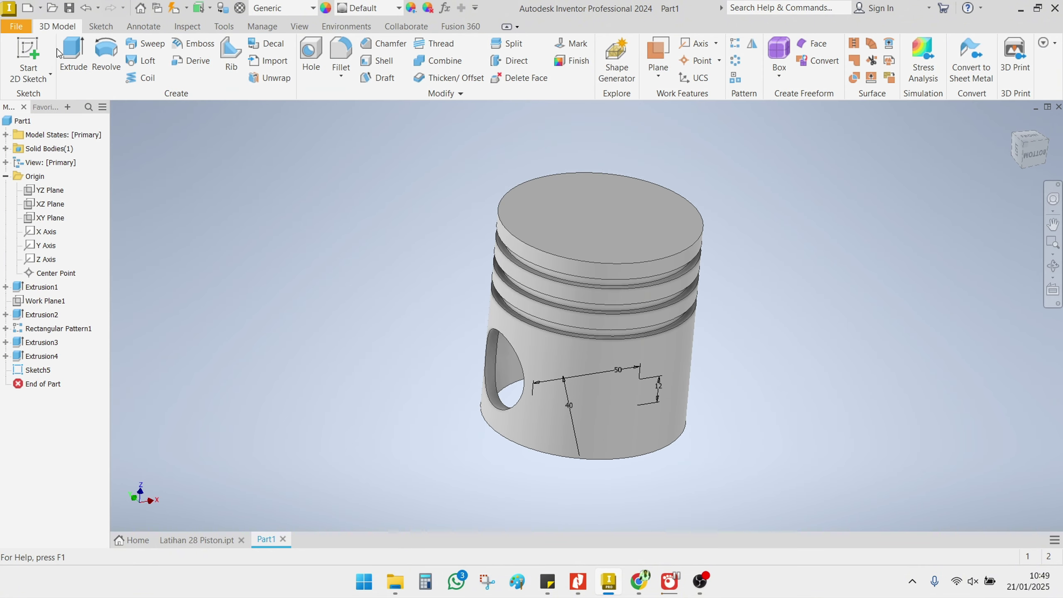
{"action": "left_click", "coordinate": [235, 275]}
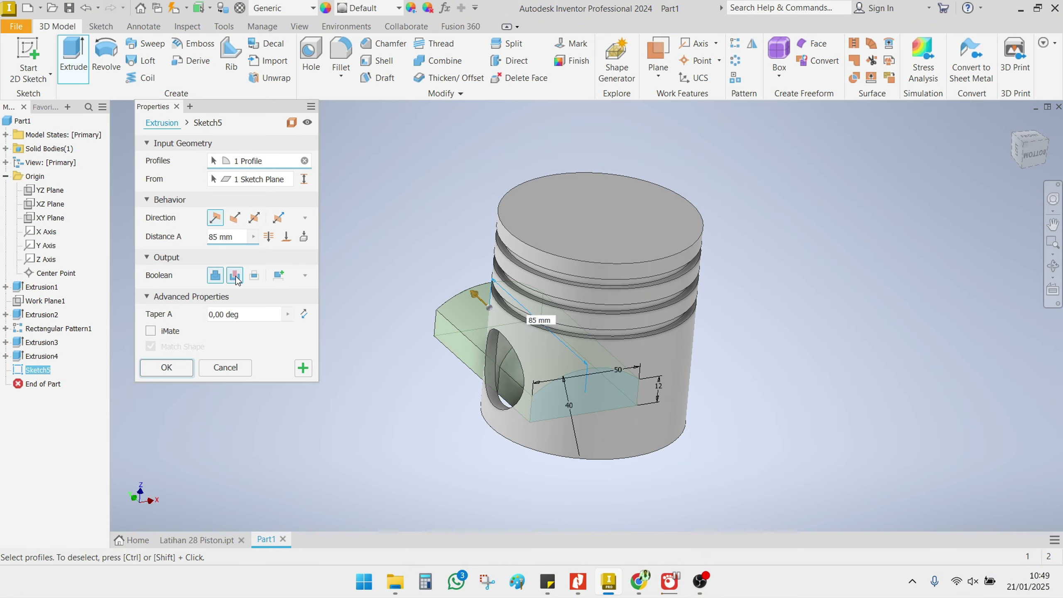
{"action": "left_click", "coordinate": [255, 217]}
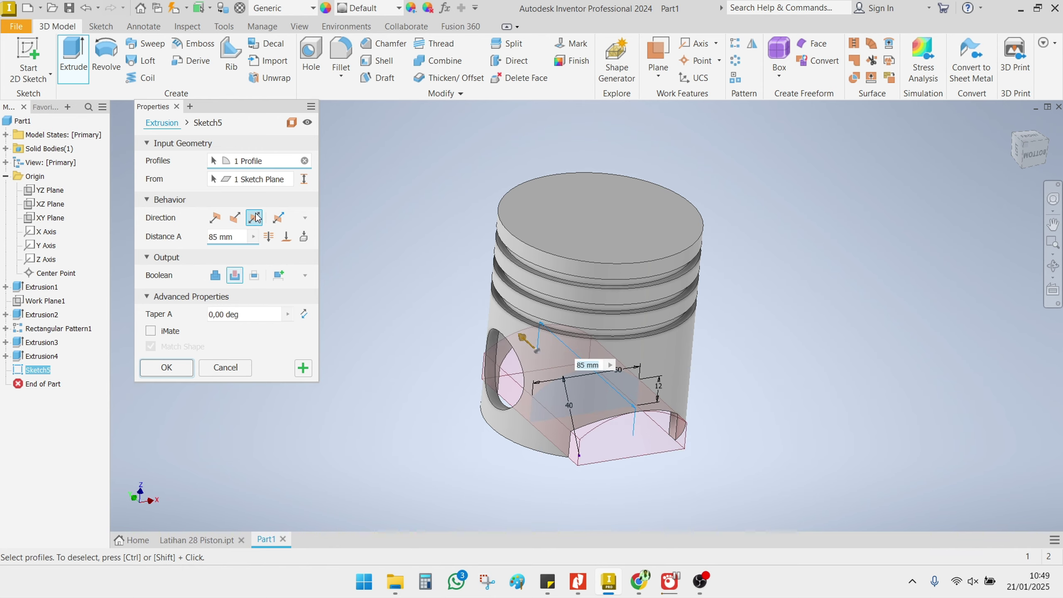
{"action": "left_click", "coordinate": [166, 367]}
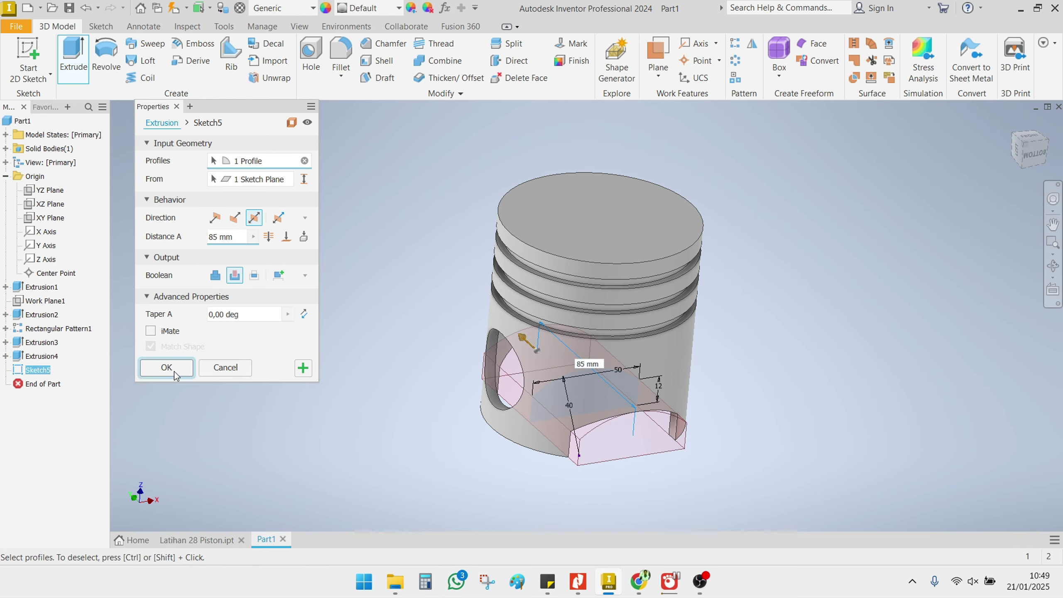
{"action": "mouse_move", "coordinate": [421, 360]}
{"action": "middle_mouse_down", "text": "shift"}
{"action": "mouse_move", "coordinate": [439, 285]}
{"action": "mouse_move", "coordinate": [435, 344]}
{"action": "middle_mouse_up", "text": "shift"}
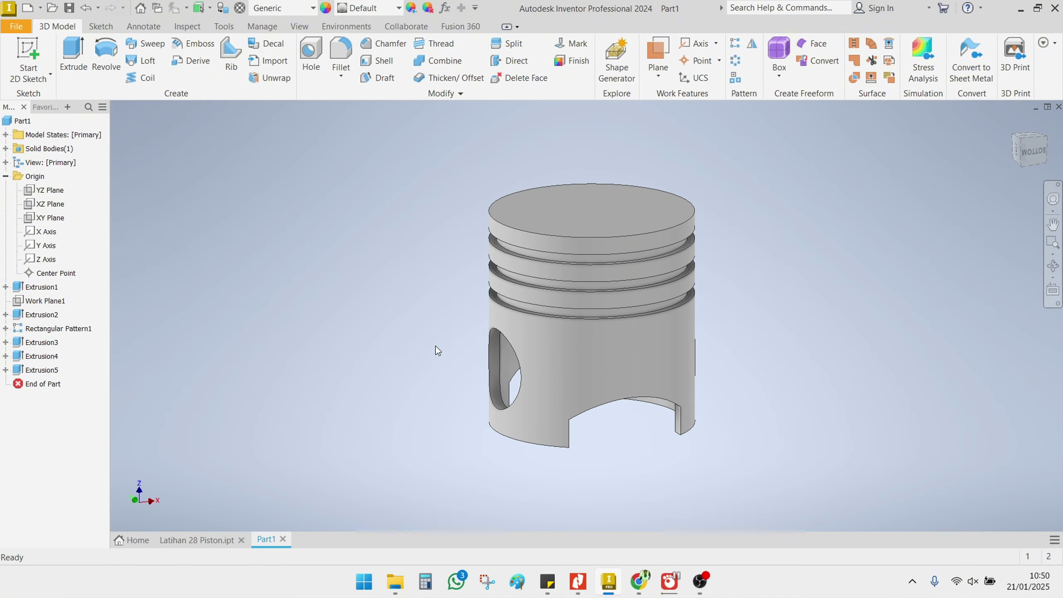
Step: Create a work plane offset about 19 mm from the YZ plane in the negative X direction
{"action": "left_click", "coordinate": [657, 74]}
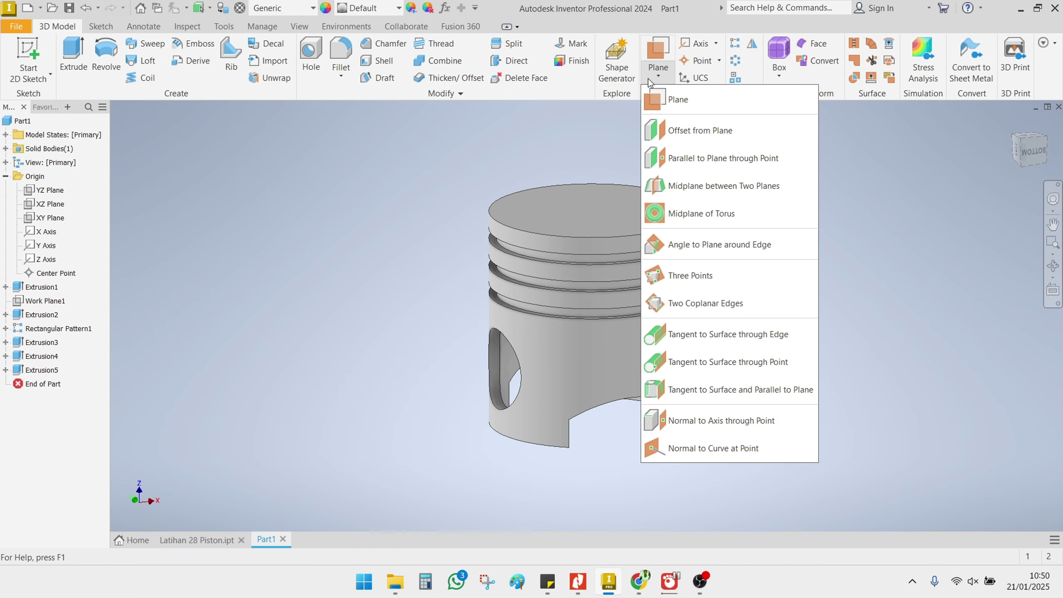
{"action": "left_click", "coordinate": [662, 134]}
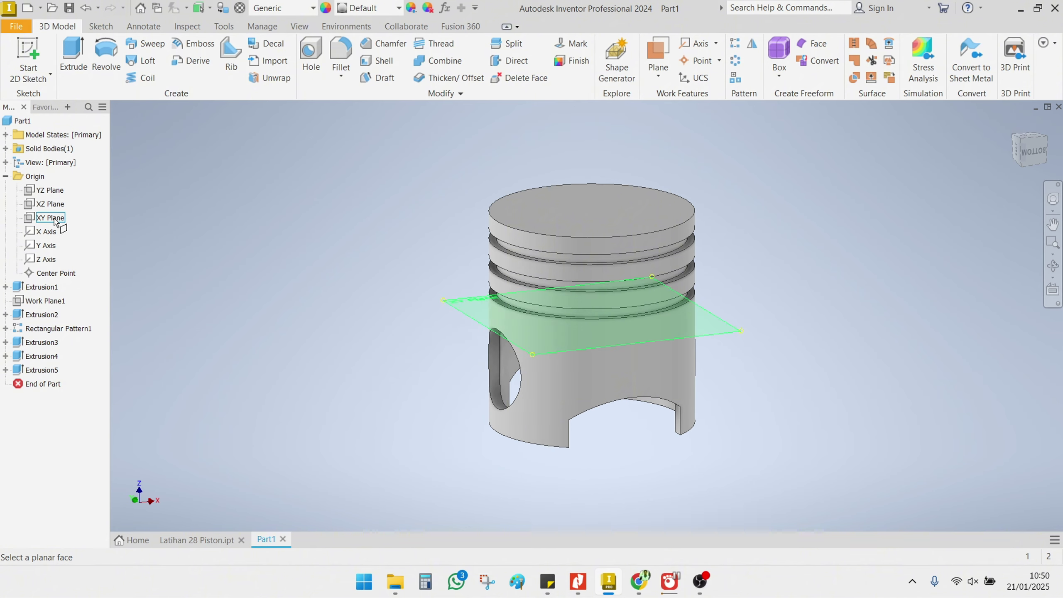
{"action": "left_click", "coordinate": [49, 195]}
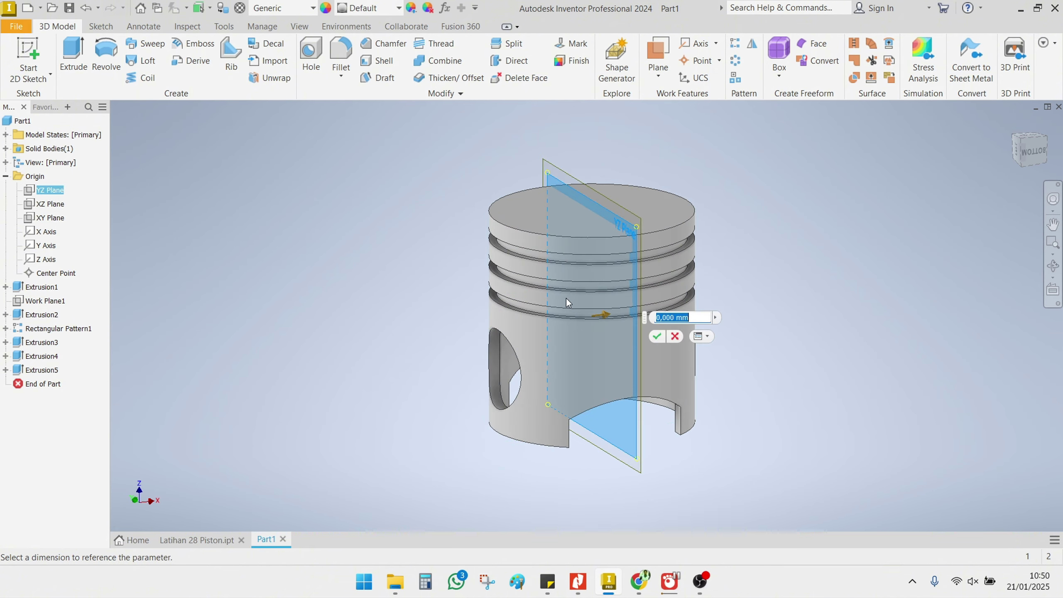
{"action": "middle_click_drag", "start_coordinate": [566, 298], "coordinate": [572, 246], "text": "shift"}
{"action": "left_click_drag", "start_coordinate": [593, 206], "coordinate": [485, 281]}
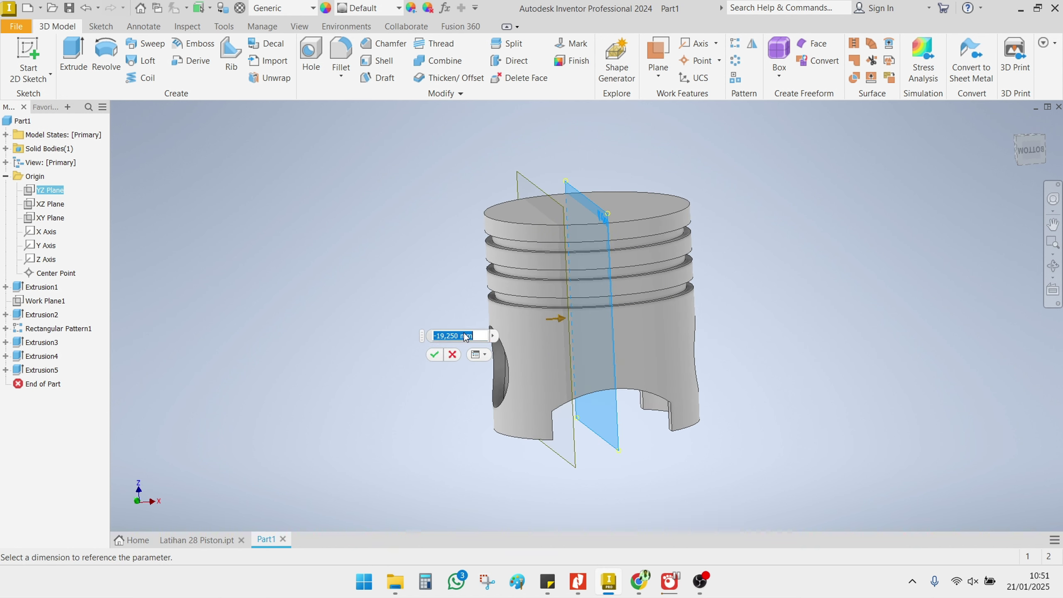
{"action": "key", "text": "Return"}
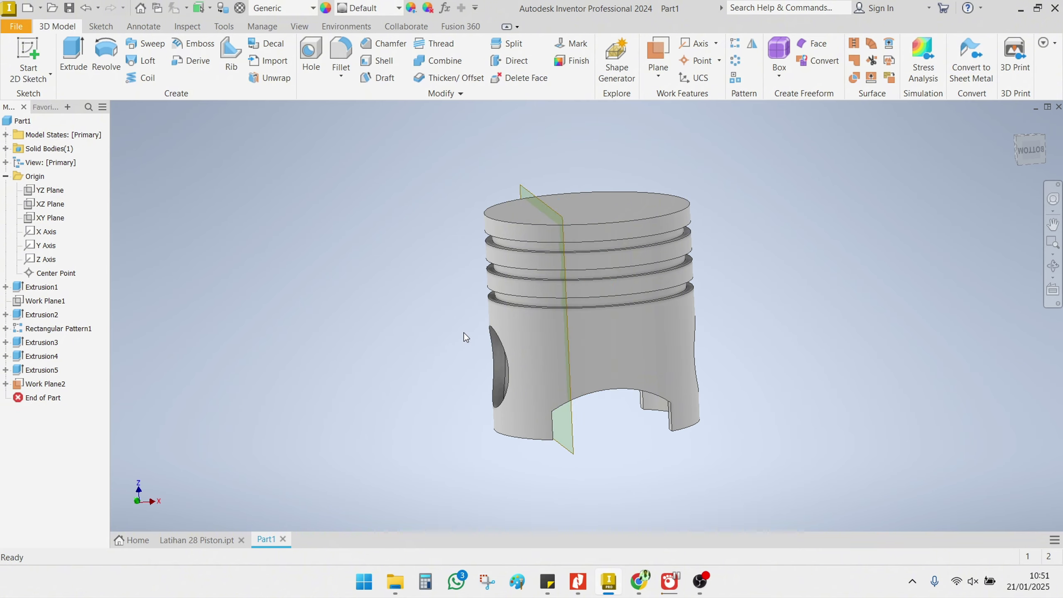
Step: Start a new sketch on the offset work plane
{"action": "middle_click_drag", "start_coordinate": [468, 334], "coordinate": [409, 327], "text": "shift"}
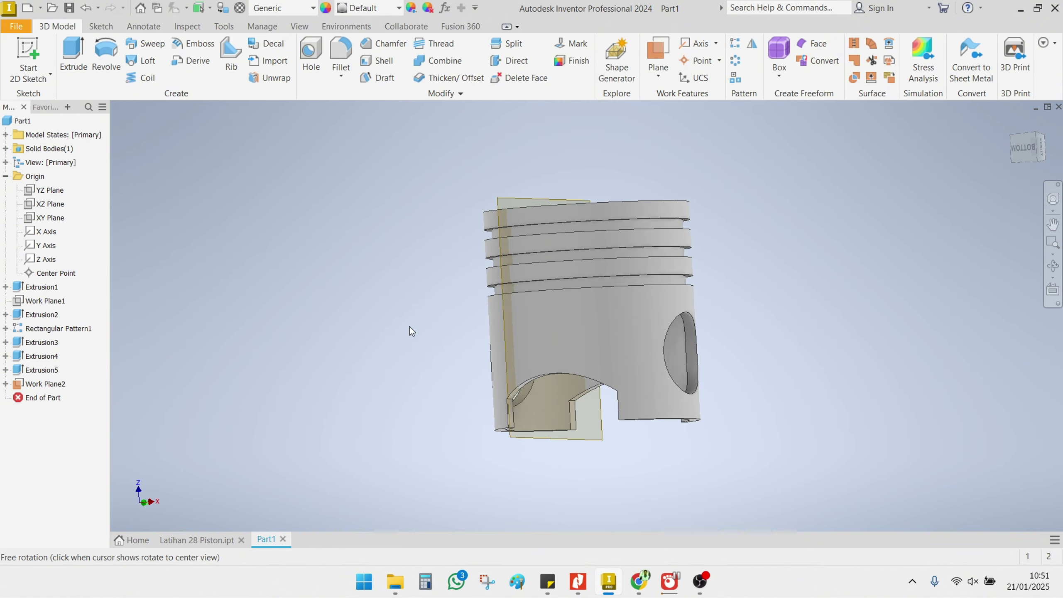
{"action": "left_click", "coordinate": [602, 413]}
{"action": "left_click", "coordinate": [633, 405]}
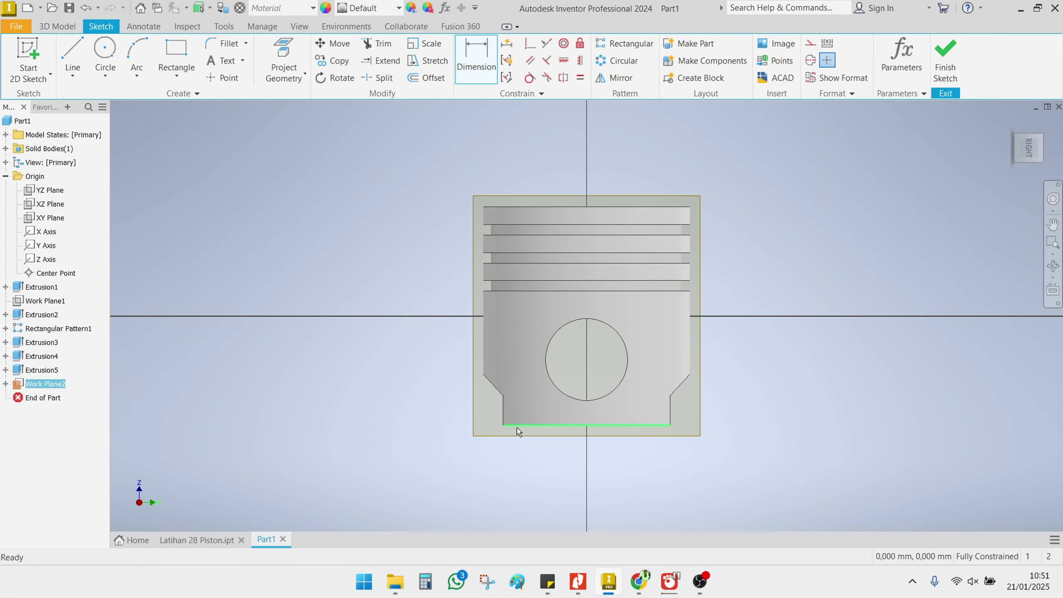
{"action": "middle_click_drag", "start_coordinate": [406, 352], "coordinate": [325, 367]}
{"action": "scroll", "coordinate": [504, 364], "scroll_direction": "up", "scroll_amount": 4}
{"action": "mouse_move", "coordinate": [505, 363]}
{"action": "middle_mouse_down"}
{"action": "mouse_move", "coordinate": [497, 315]}
{"action": "mouse_move", "coordinate": [518, 285]}
{"action": "mouse_move", "coordinate": [549, 255]}
{"action": "mouse_move", "coordinate": [602, 281]}
{"action": "mouse_move", "coordinate": [577, 288]}
{"action": "middle_mouse_up"}
{"action": "scroll", "coordinate": [498, 316], "scroll_direction": "up", "scroll_amount": 4}
{"action": "scroll", "coordinate": [549, 254], "scroll_direction": "down", "scroll_amount": 5}
{"action": "scroll", "coordinate": [515, 293], "scroll_direction": "up", "scroll_amount": 4}
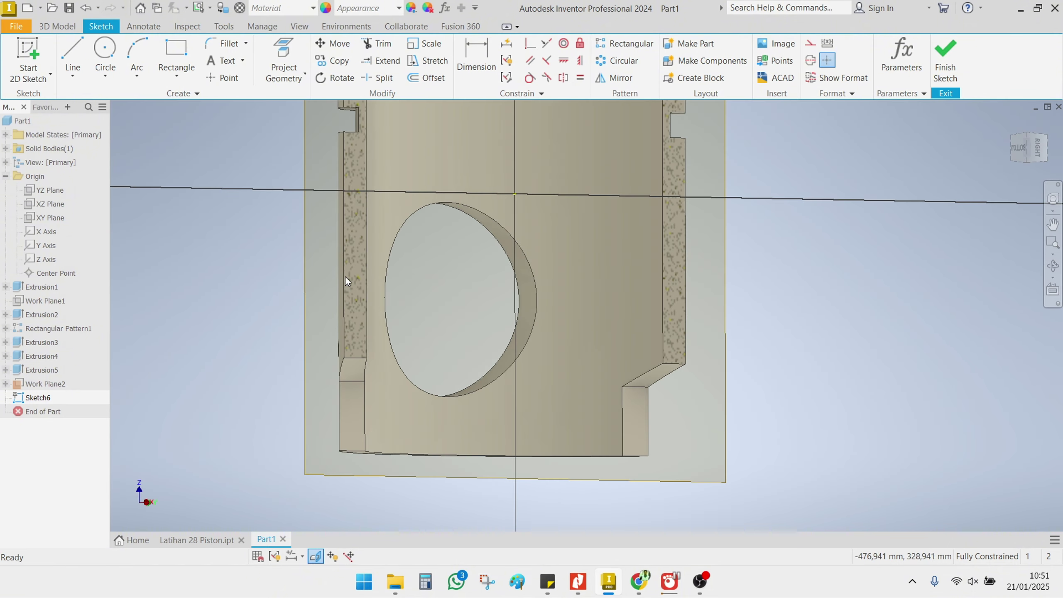
Step: Project the pin hole's circular edge into the sketch on the offset plane
{"action": "left_click", "coordinate": [305, 220]}
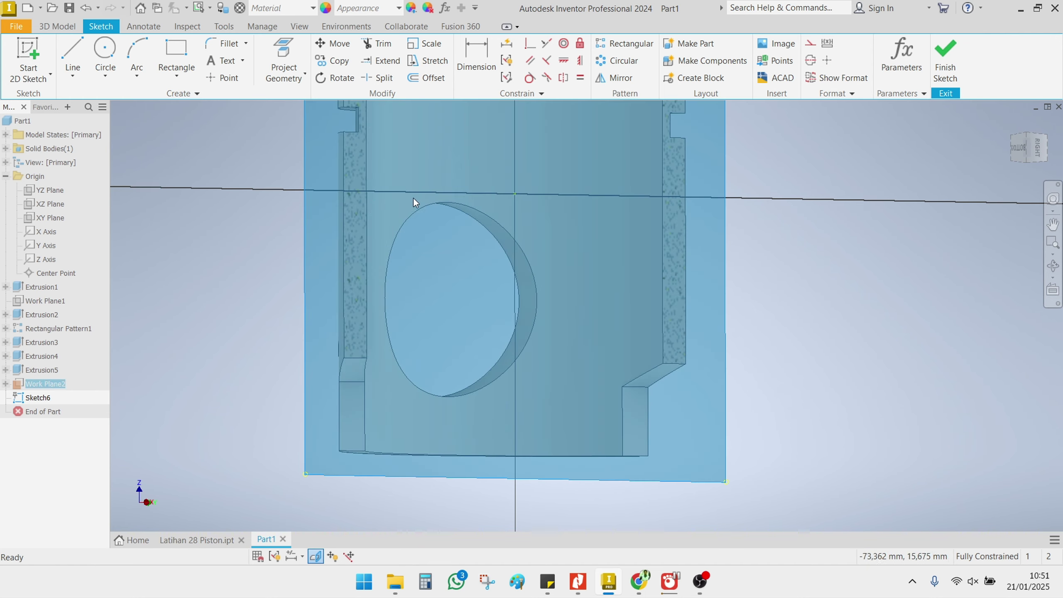
{"action": "left_click", "coordinate": [235, 164]}
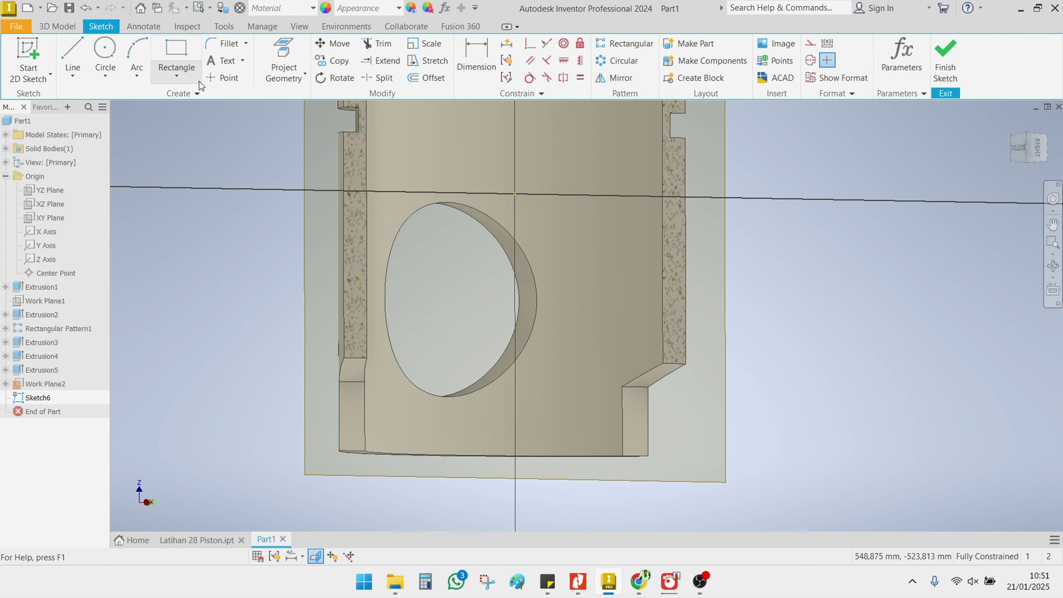
{"action": "left_click", "coordinate": [277, 54]}
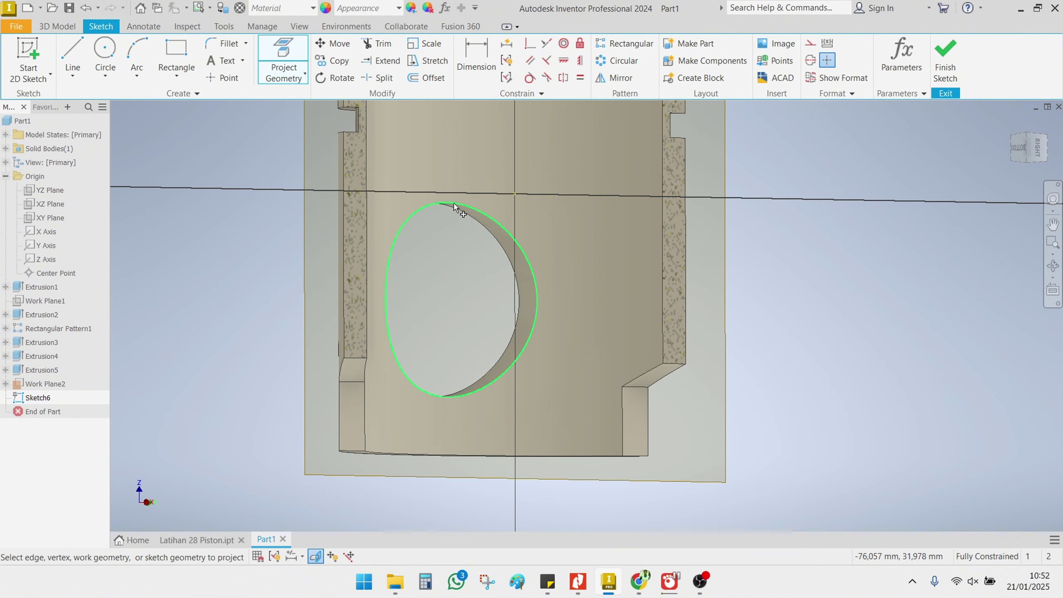
{"action": "left_click", "coordinate": [472, 207]}
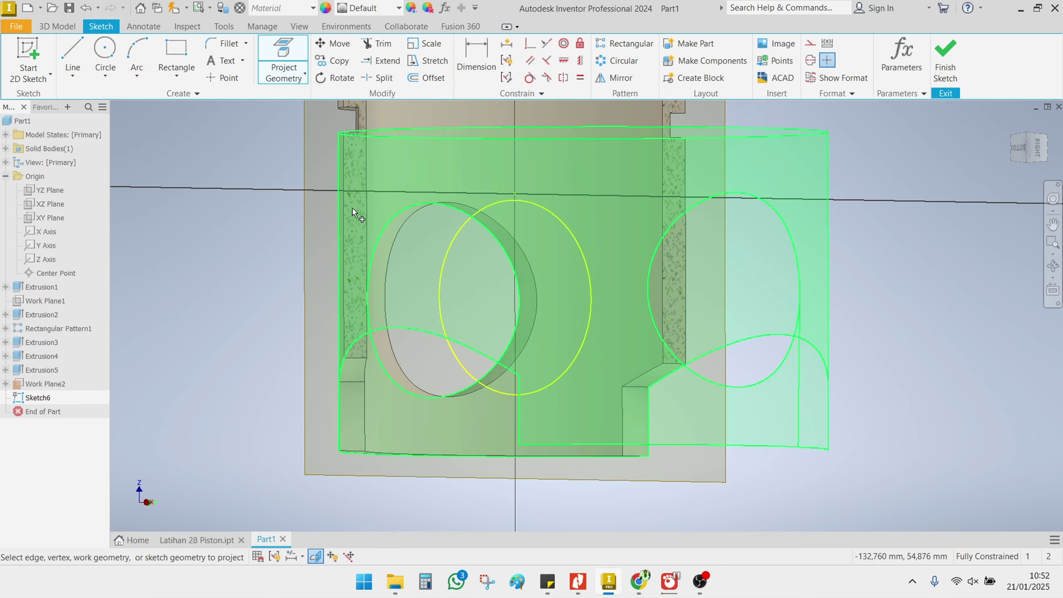
{"action": "mouse_move", "coordinate": [601, 315]}
{"action": "middle_mouse_down", "text": "shift"}
{"action": "mouse_move", "coordinate": [607, 304]}
{"action": "mouse_move", "coordinate": [605, 316]}
{"action": "middle_mouse_up", "text": "shift"}
Step: Draw a 45 mm diameter circle concentric with the projected pin hole
{"action": "left_click", "coordinate": [112, 61]}
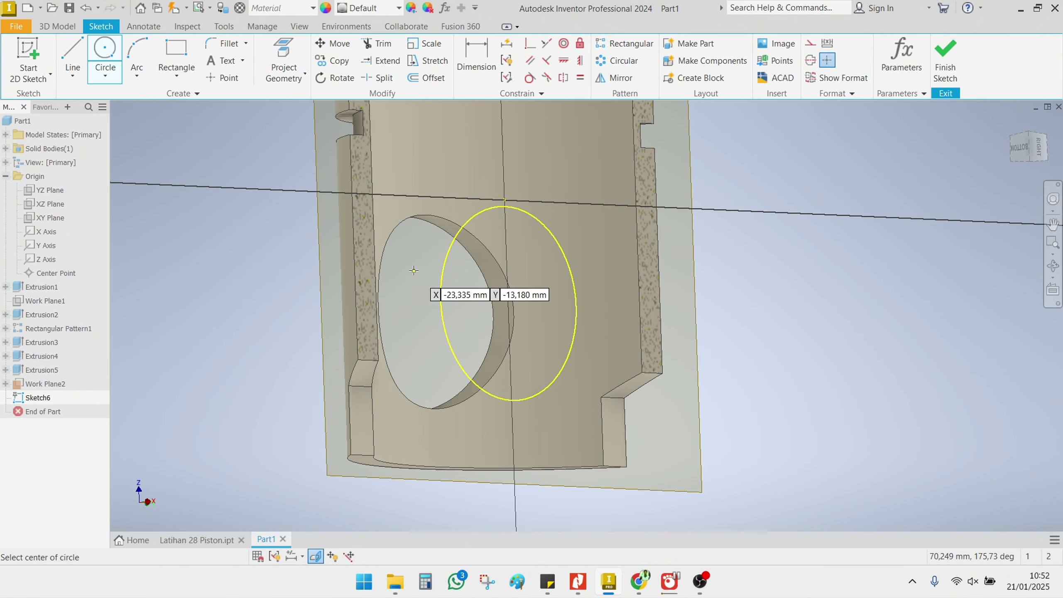
{"action": "left_click", "coordinate": [509, 302]}
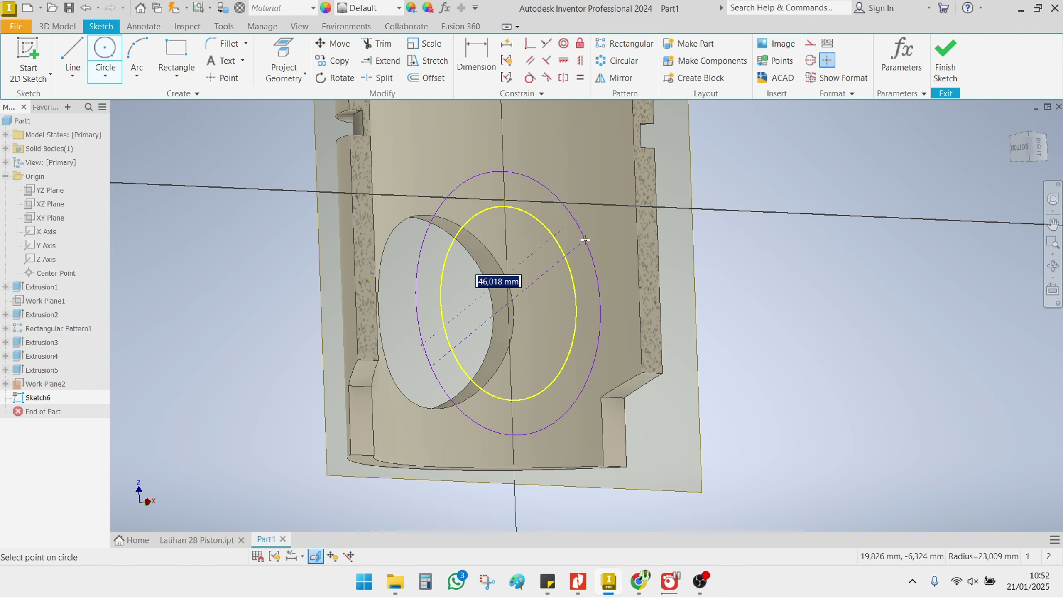
{"action": "key", "text": "Return"}
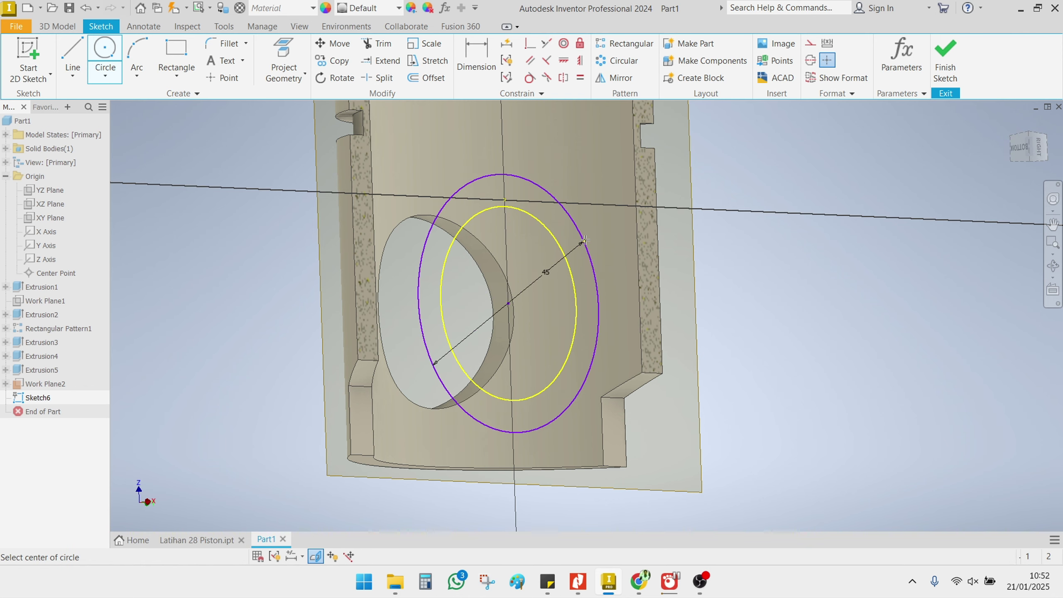
{"action": "mouse_move", "coordinate": [570, 308]}
{"action": "middle_mouse_down", "text": "shift"}
{"action": "mouse_move", "coordinate": [581, 272]}
{"action": "mouse_move", "coordinate": [576, 309]}
{"action": "middle_mouse_up", "text": "shift"}
Step: Extrude the ring between the two circles as a joined boss, in the flipped direction, up to the piston's inner wall face
{"action": "left_click", "coordinate": [68, 31]}
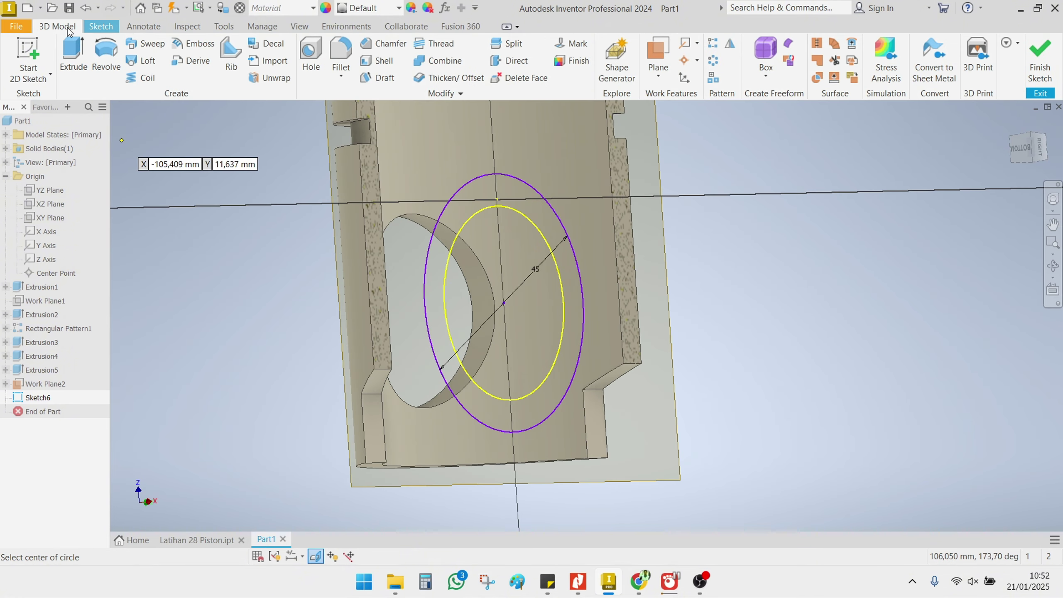
{"action": "left_click", "coordinate": [73, 53]}
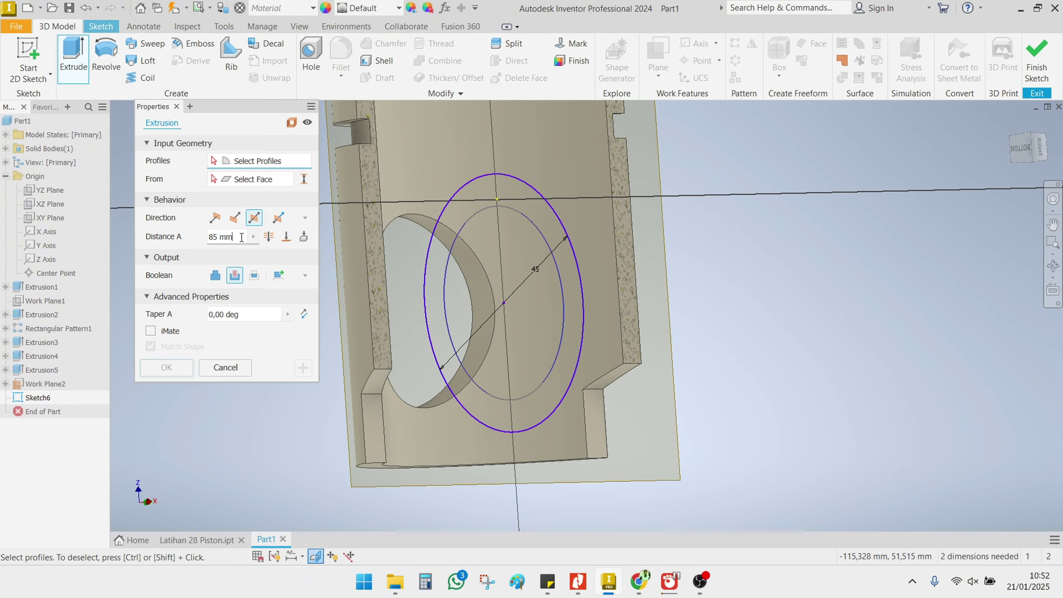
{"action": "left_click", "coordinate": [478, 200]}
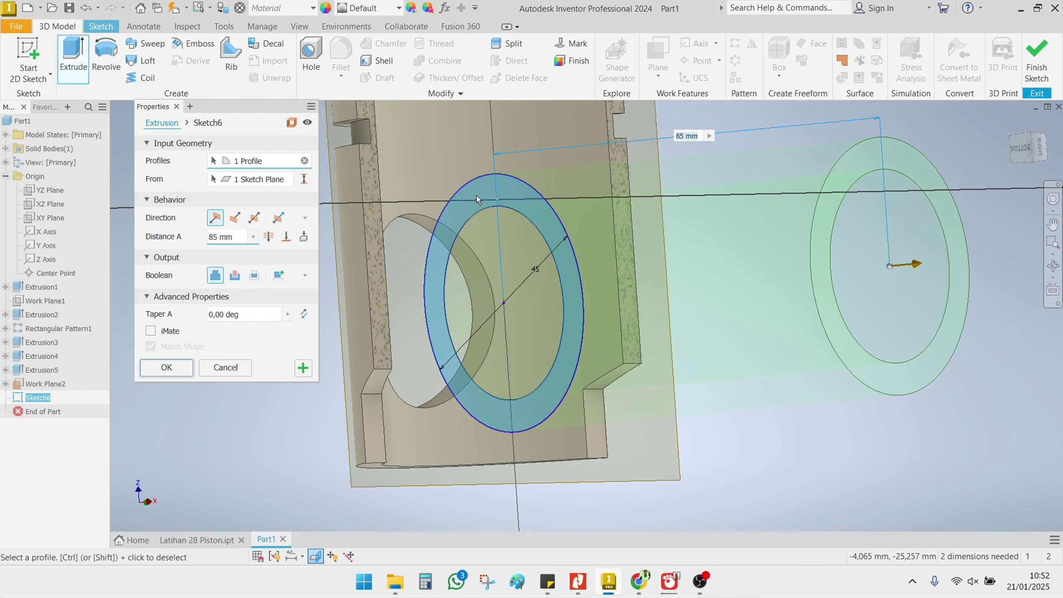
{"action": "left_click", "coordinate": [235, 218]}
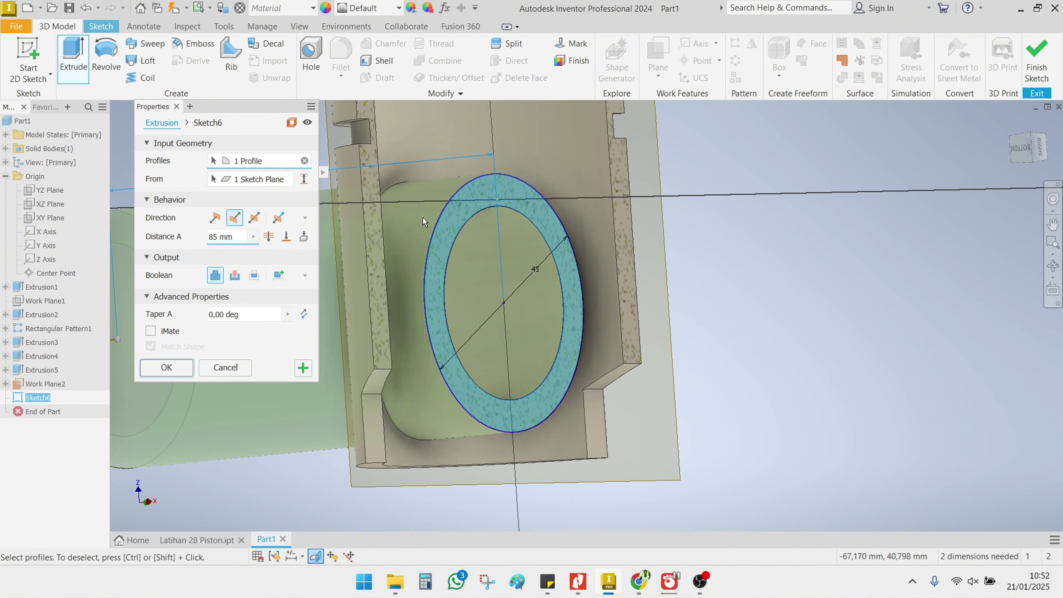
{"action": "left_click", "coordinate": [304, 238]}
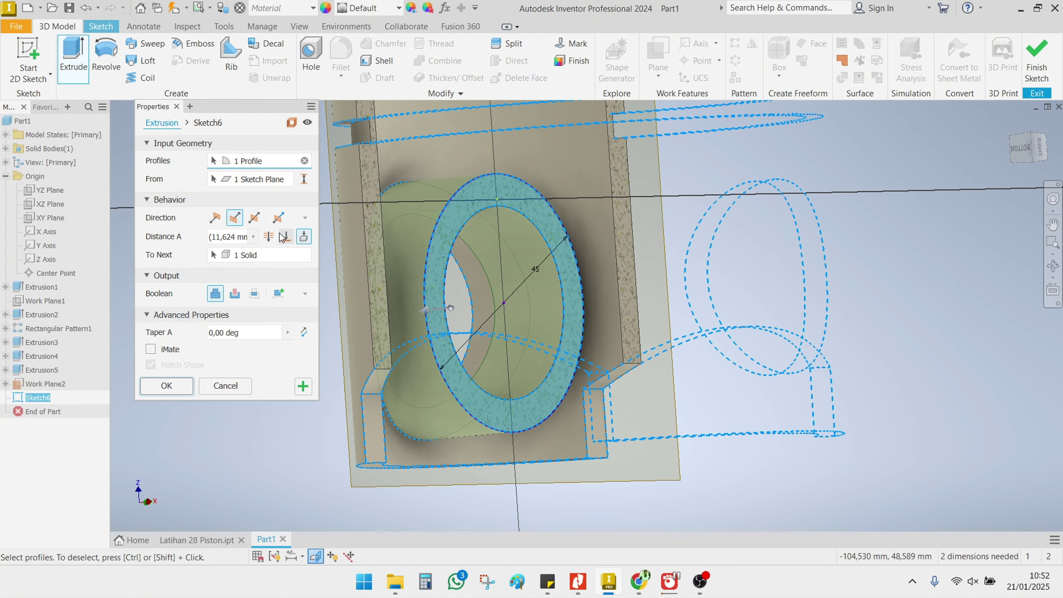
{"action": "left_click", "coordinate": [285, 237]}
{"action": "left_click", "coordinate": [426, 193]}
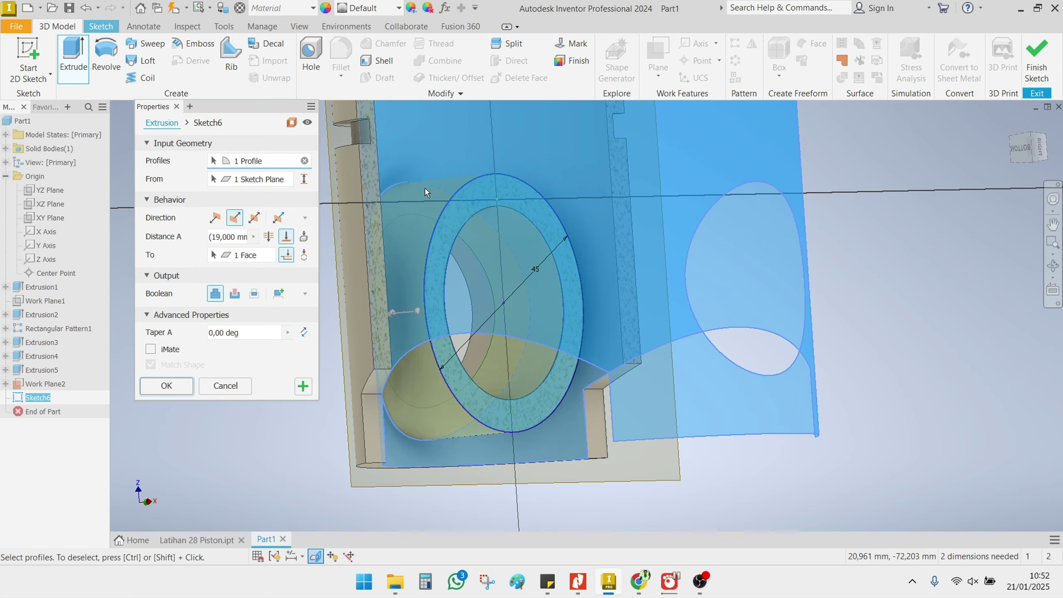
{"action": "mouse_move", "coordinate": [418, 324]}
{"action": "middle_mouse_down", "text": "shift"}
{"action": "mouse_move", "coordinate": [393, 271]}
{"action": "mouse_move", "coordinate": [366, 316]}
{"action": "mouse_move", "coordinate": [403, 315]}
{"action": "mouse_move", "coordinate": [385, 289]}
{"action": "mouse_move", "coordinate": [406, 325]}
{"action": "mouse_move", "coordinate": [461, 323]}
{"action": "middle_mouse_up", "text": "shift"}
{"action": "left_click", "coordinate": [170, 388]}
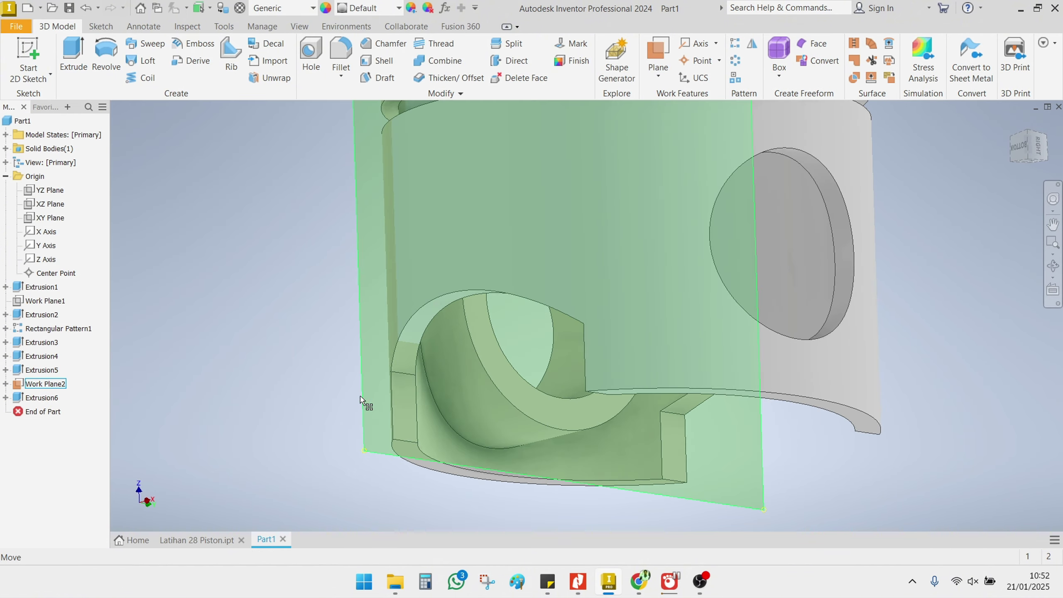
Step: Mirror the pin boss extrusion across the YZ plane to the opposite inner wall
{"action": "mouse_move", "coordinate": [363, 398]}
{"action": "middle_mouse_down", "text": "shift"}
{"action": "mouse_move", "coordinate": [356, 340]}
{"action": "mouse_move", "coordinate": [352, 354]}
{"action": "middle_mouse_up", "text": "shift"}
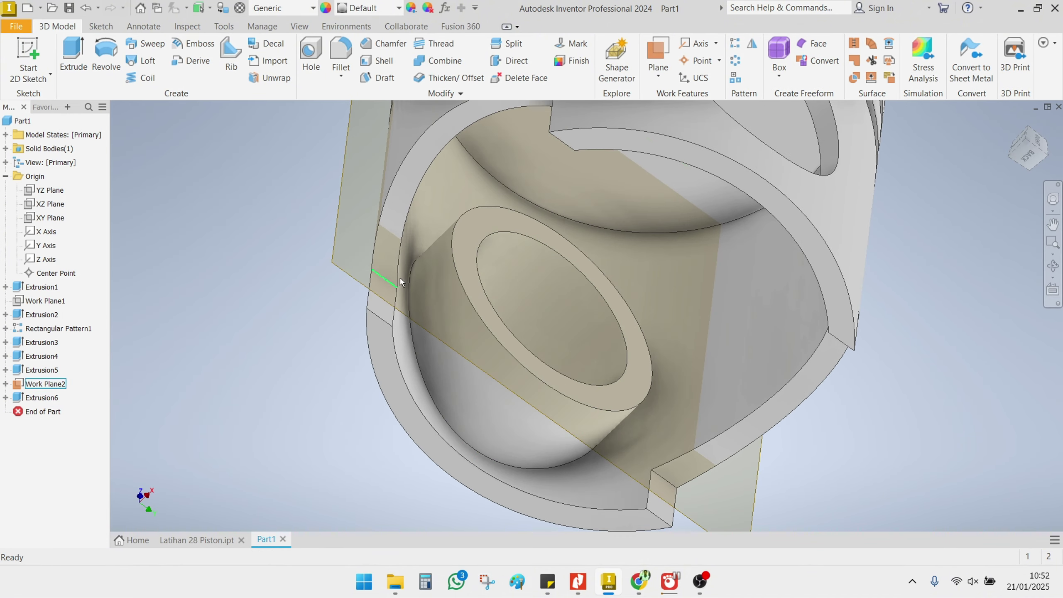
{"action": "scroll", "coordinate": [409, 328], "scroll_direction": "down", "scroll_amount": 5}
{"action": "scroll", "coordinate": [411, 332], "scroll_direction": "up", "scroll_amount": 3}
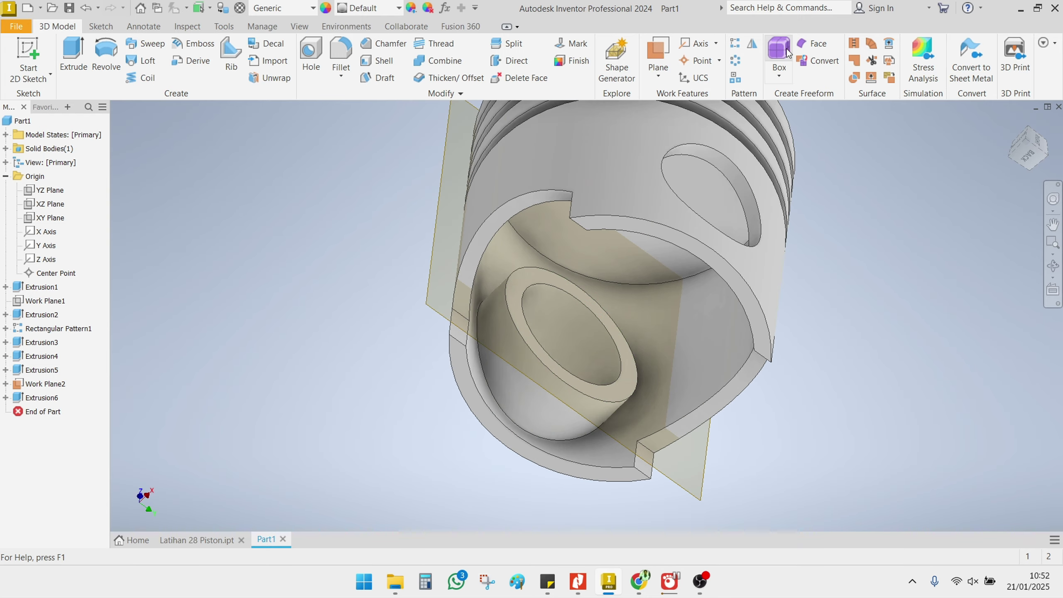
{"action": "left_click", "coordinate": [758, 46]}
{"action": "middle_click_drag", "start_coordinate": [593, 256], "coordinate": [599, 343], "text": "shift"}
{"action": "scroll", "coordinate": [546, 330], "scroll_direction": "down", "scroll_amount": 3}
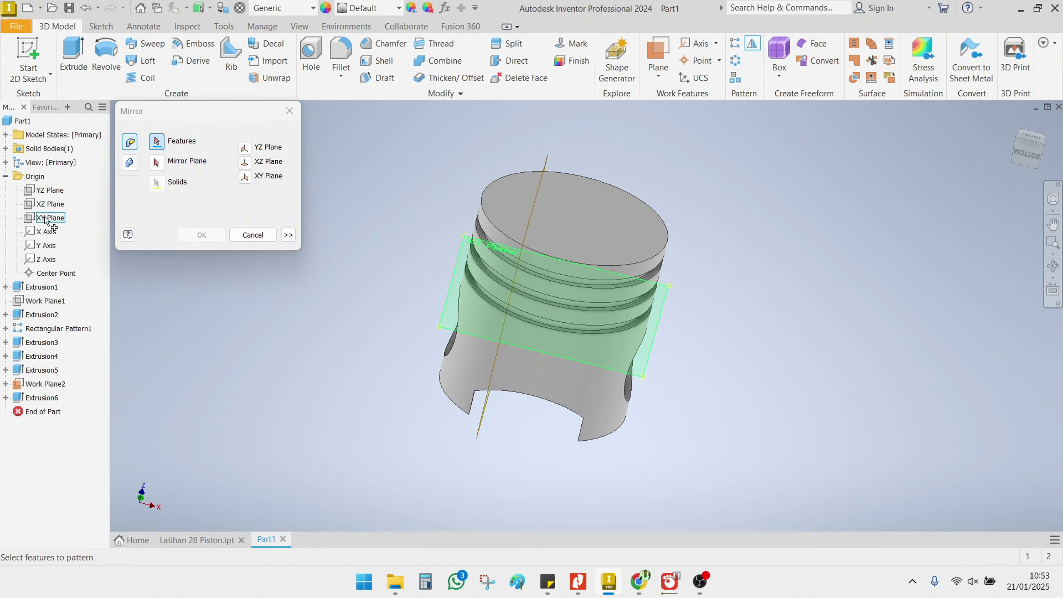
{"action": "left_click", "coordinate": [42, 191]}
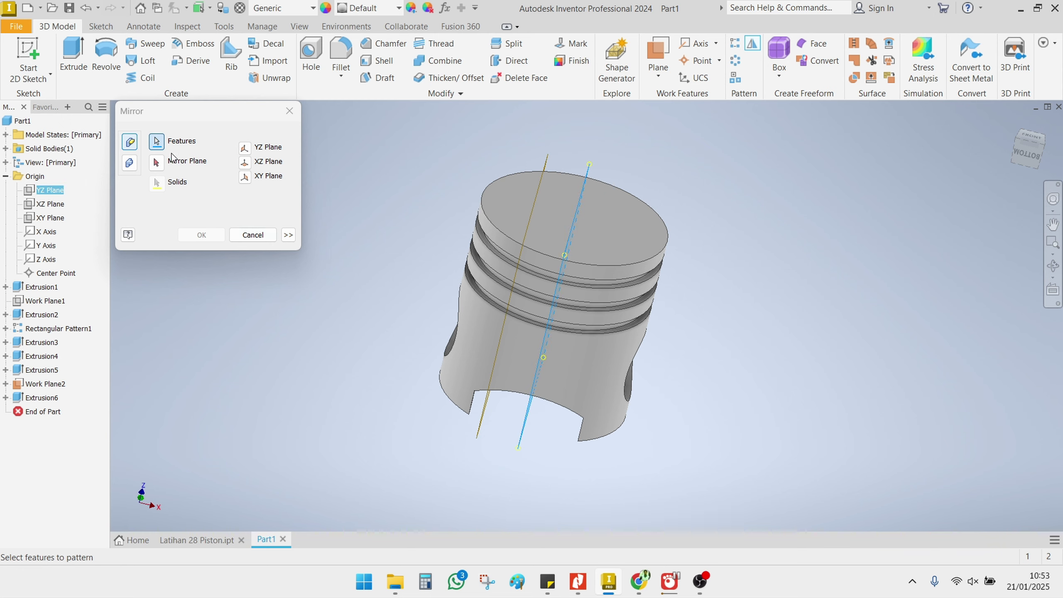
{"action": "middle_click_drag", "start_coordinate": [423, 325], "coordinate": [386, 260], "text": "shift"}
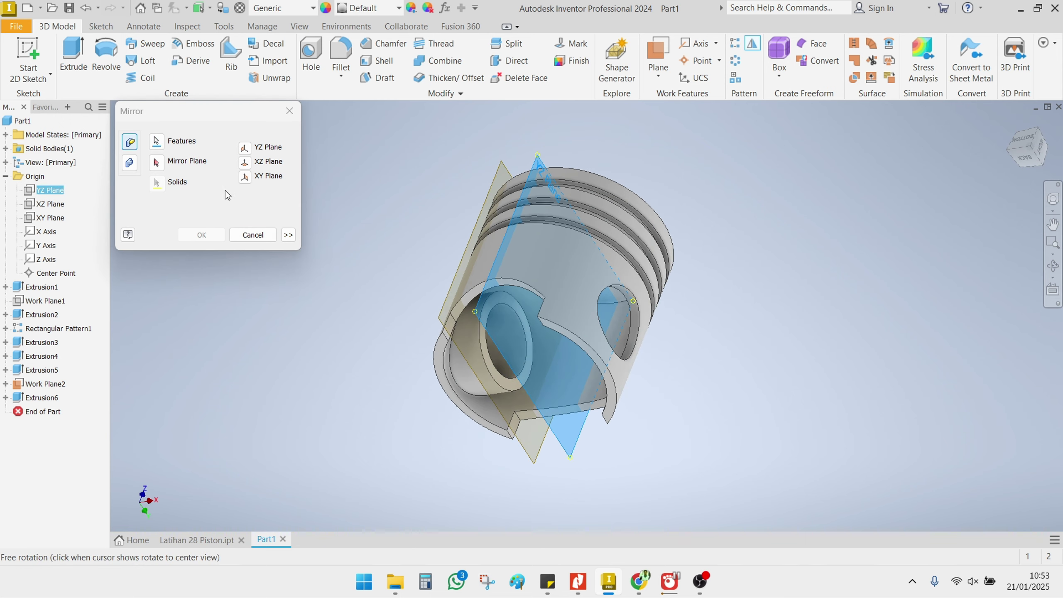
{"action": "left_click", "coordinate": [476, 385]}
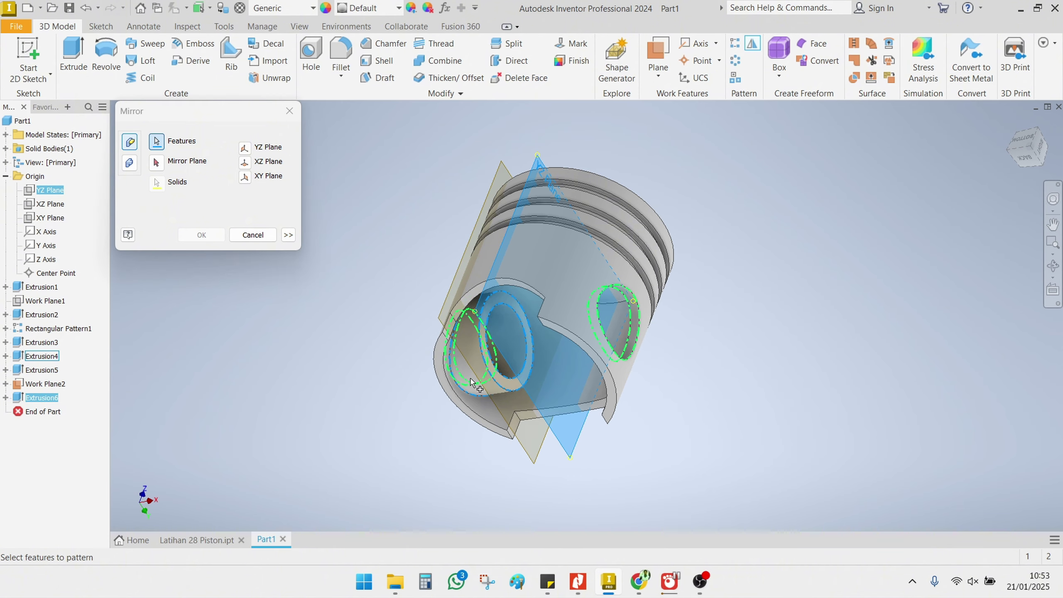
{"action": "middle_click_drag", "start_coordinate": [522, 374], "coordinate": [599, 367], "text": "shift"}
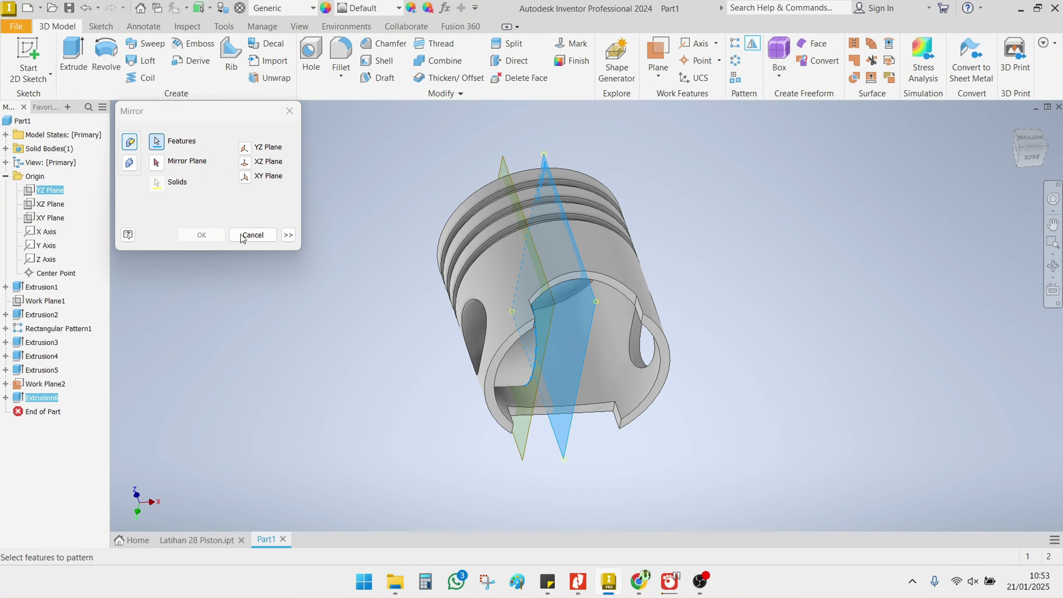
{"action": "left_click", "coordinate": [245, 149]}
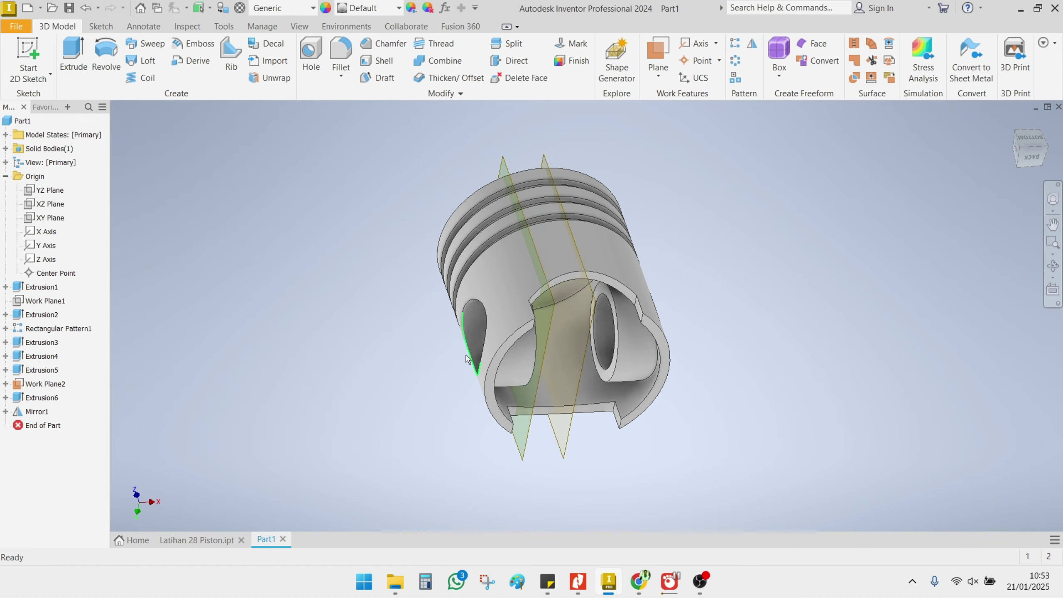
Step: Hide the offset work plane and the YZ plane in the model view
{"action": "mouse_move", "coordinate": [414, 301]}
{"action": "middle_mouse_down", "text": "shift"}
{"action": "mouse_move", "coordinate": [434, 297]}
{"action": "mouse_move", "coordinate": [443, 361]}
{"action": "mouse_move", "coordinate": [408, 406]}
{"action": "mouse_move", "coordinate": [458, 380]}
{"action": "middle_mouse_up", "text": "shift"}
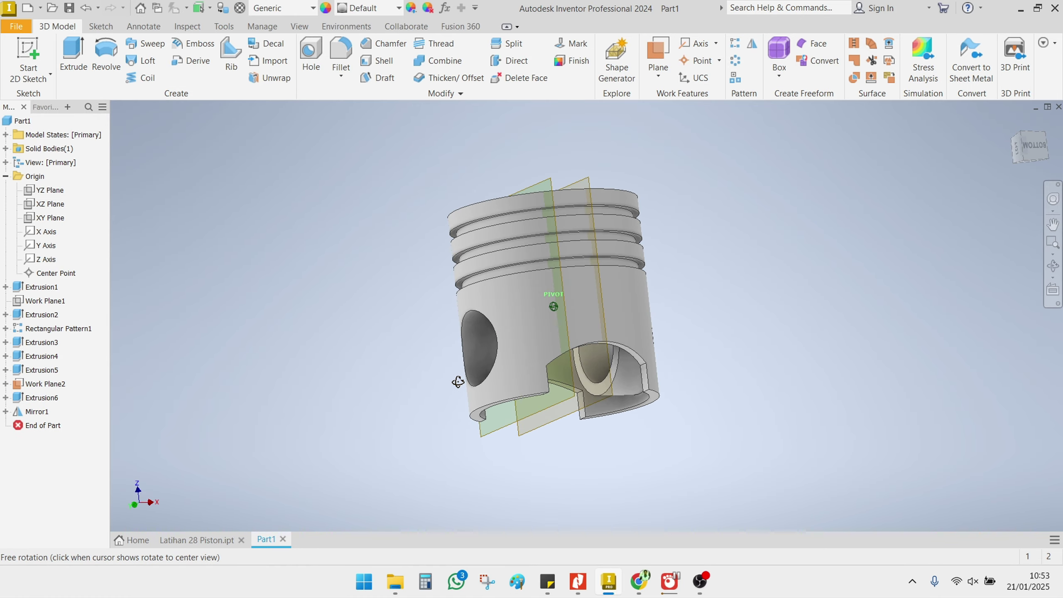
{"action": "left_click", "coordinate": [507, 428]}
{"action": "right_click", "coordinate": [509, 428]}
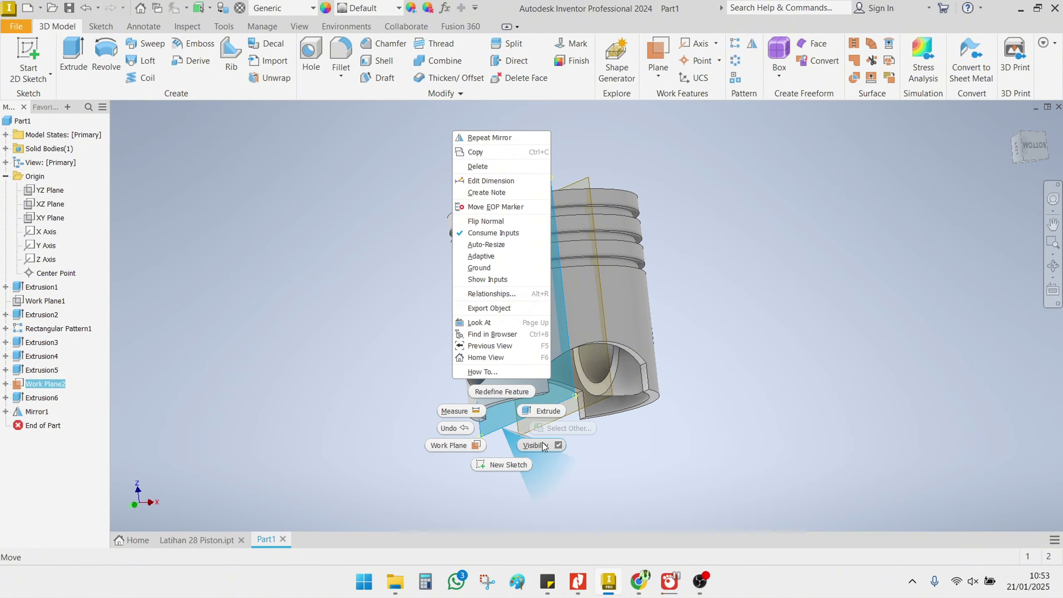
{"action": "left_click", "coordinate": [542, 443]}
{"action": "right_click", "coordinate": [534, 426]}
{"action": "left_click", "coordinate": [569, 443]}
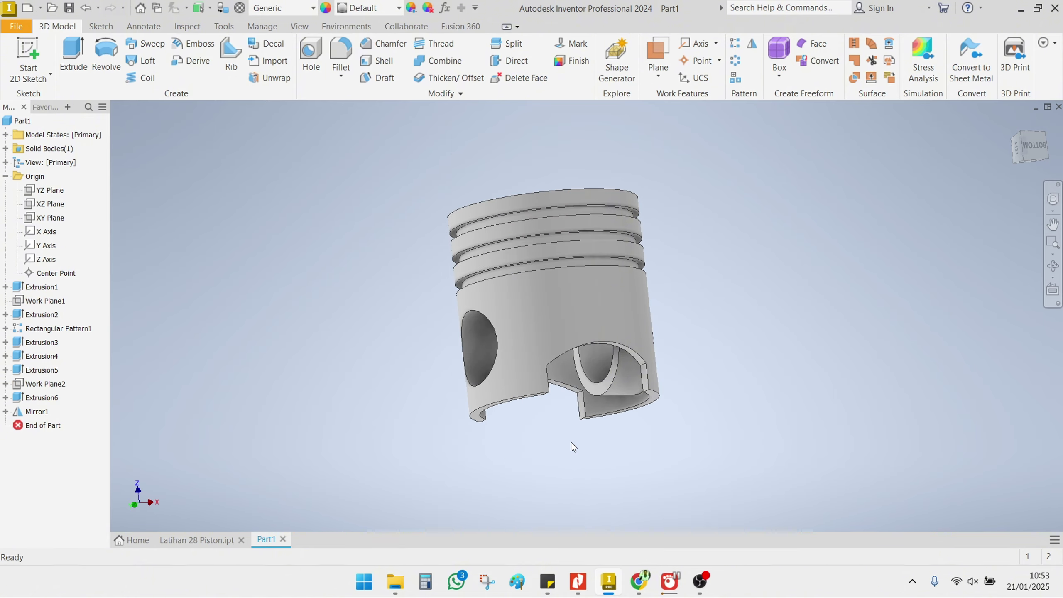
Step: Fillet the edges where both pin bosses meet the piston's inner wall with a 3 mm radius
{"action": "middle_click_drag", "start_coordinate": [563, 430], "coordinate": [459, 364], "text": "shift"}
{"action": "left_click", "coordinate": [348, 51]}
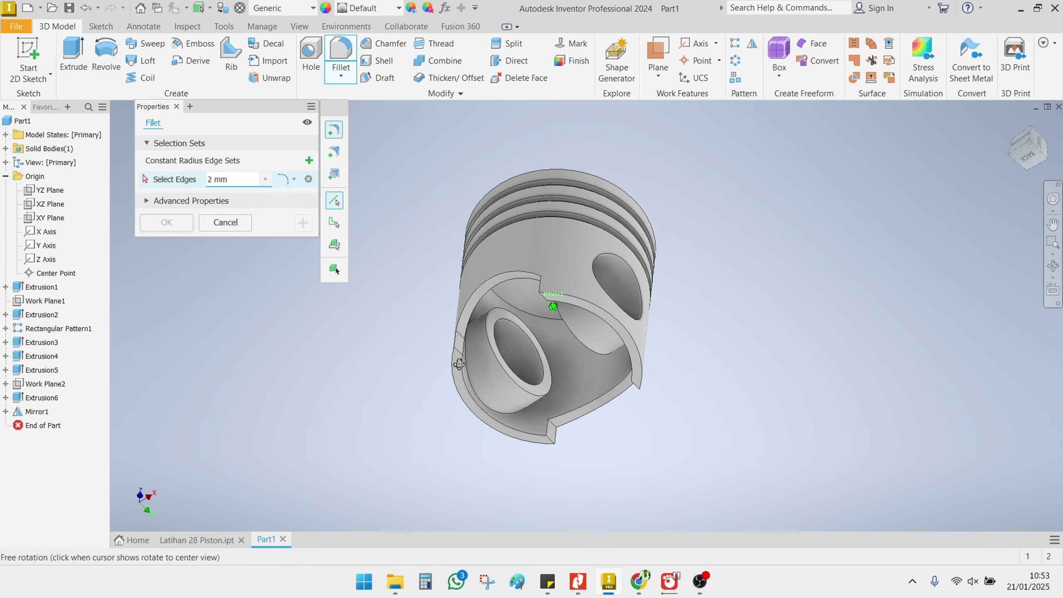
{"action": "scroll", "coordinate": [504, 398], "scroll_direction": "up", "scroll_amount": 3}
{"action": "scroll", "coordinate": [495, 400], "scroll_direction": "up", "scroll_amount": 2}
{"action": "middle_click_drag", "start_coordinate": [491, 396], "coordinate": [582, 367], "text": "shift"}
{"action": "left_click", "coordinate": [421, 389]}
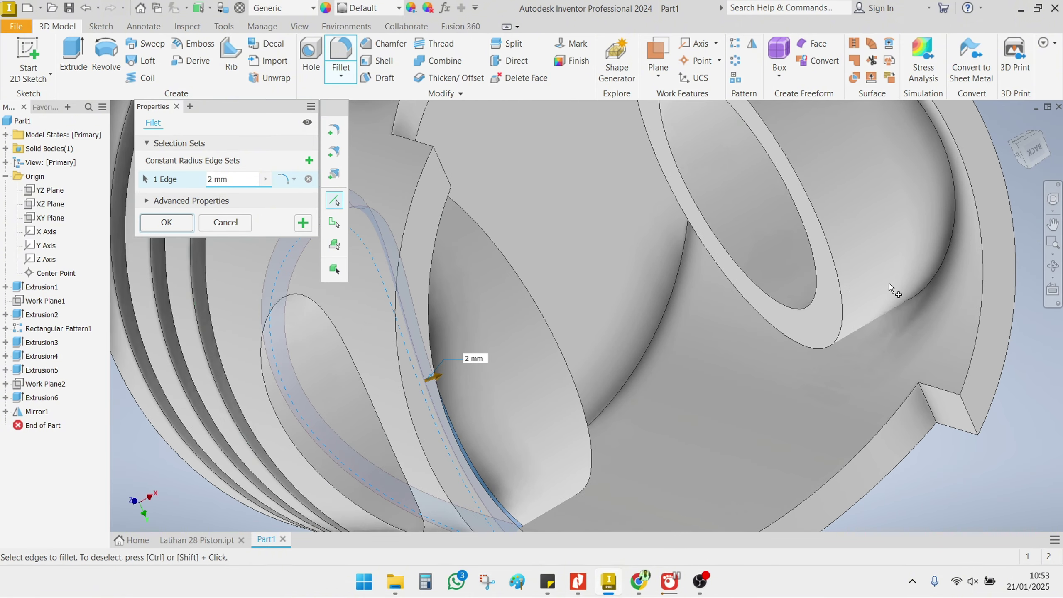
{"action": "left_click", "coordinate": [943, 262]}
{"action": "left_click", "coordinate": [244, 180]}
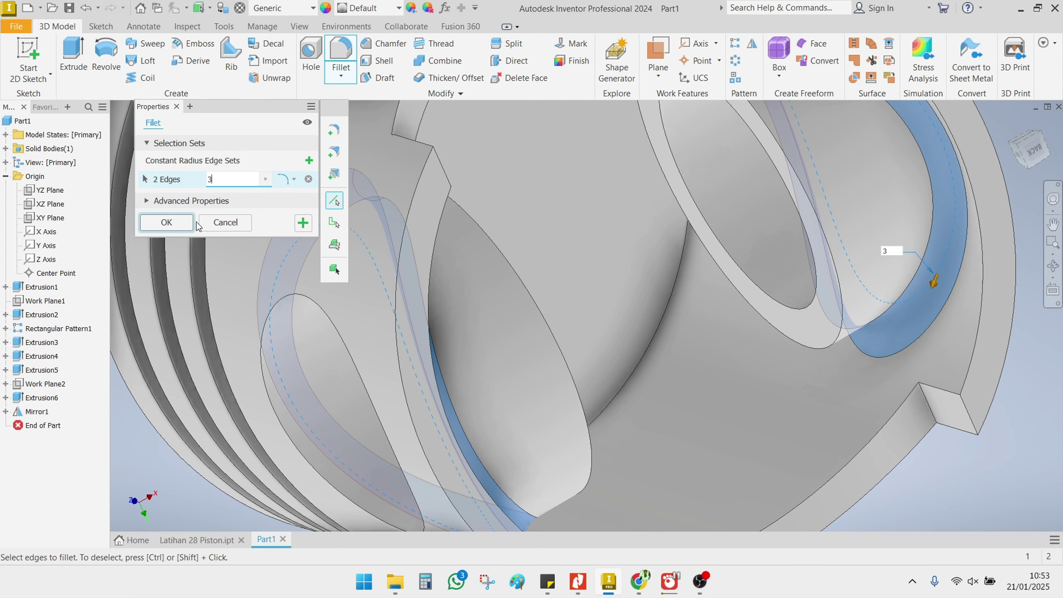
{"action": "left_click", "coordinate": [302, 224]}
Step: Fillet the four upper corner edges of the skirt cutouts with a 10 mm radius
{"action": "scroll", "coordinate": [581, 299], "scroll_direction": "down", "scroll_amount": 3}
{"action": "middle_click_drag", "start_coordinate": [578, 298], "coordinate": [617, 309], "text": "shift"}
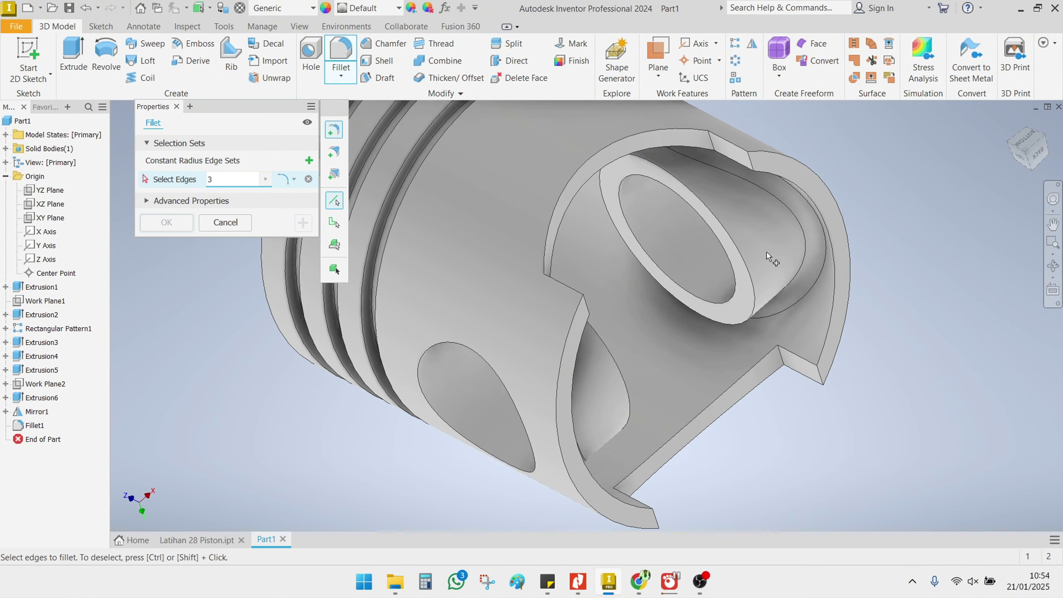
{"action": "left_click", "coordinate": [716, 149]}
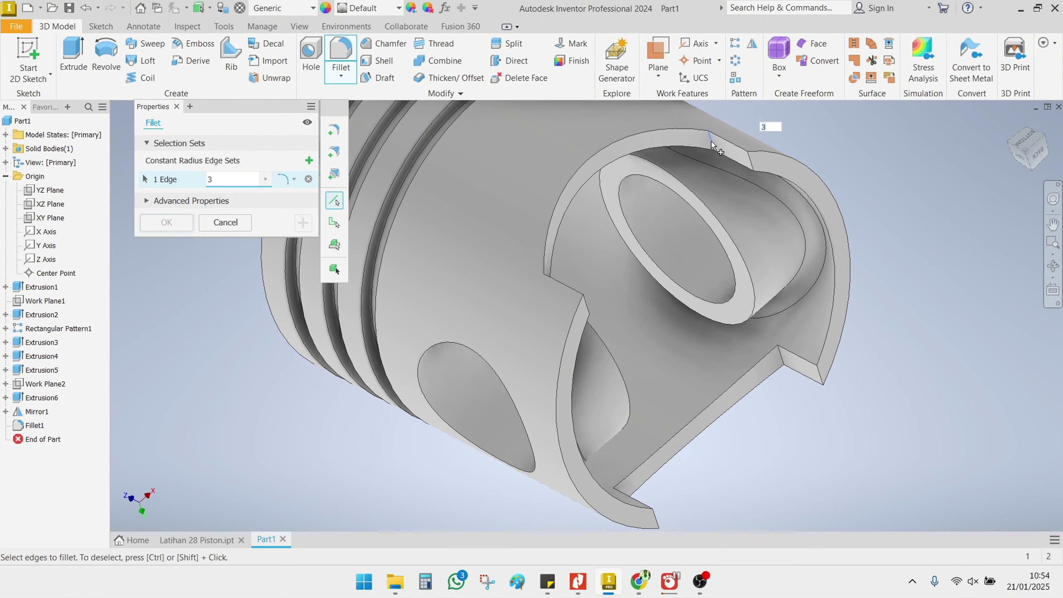
{"action": "left_click", "coordinate": [779, 358]}
{"action": "middle_click_drag", "start_coordinate": [779, 358], "coordinate": [343, 410], "text": "shift"}
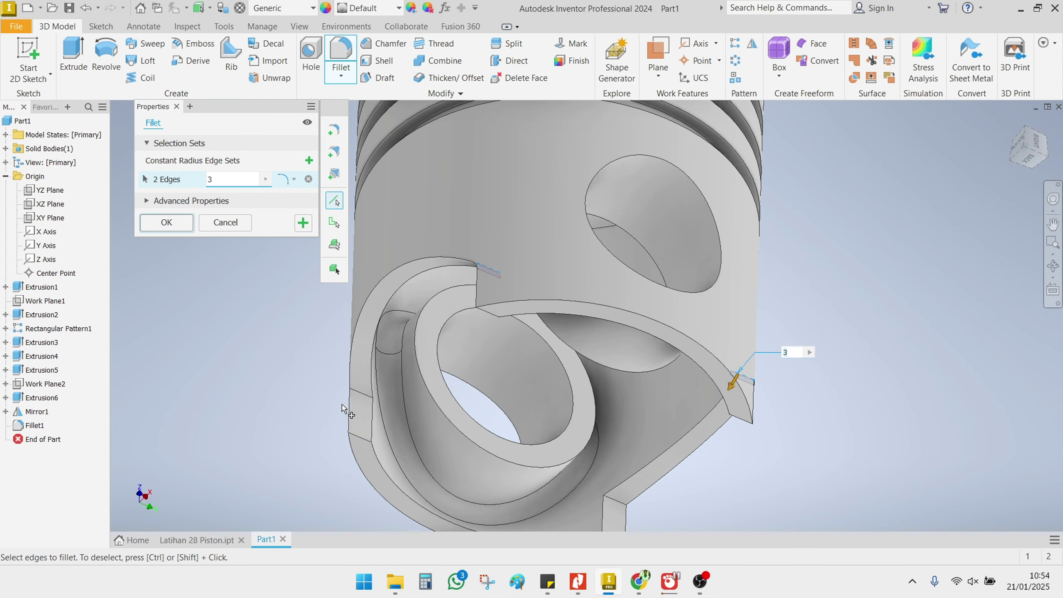
{"action": "left_click", "coordinate": [364, 396]}
{"action": "left_click", "coordinate": [612, 499]}
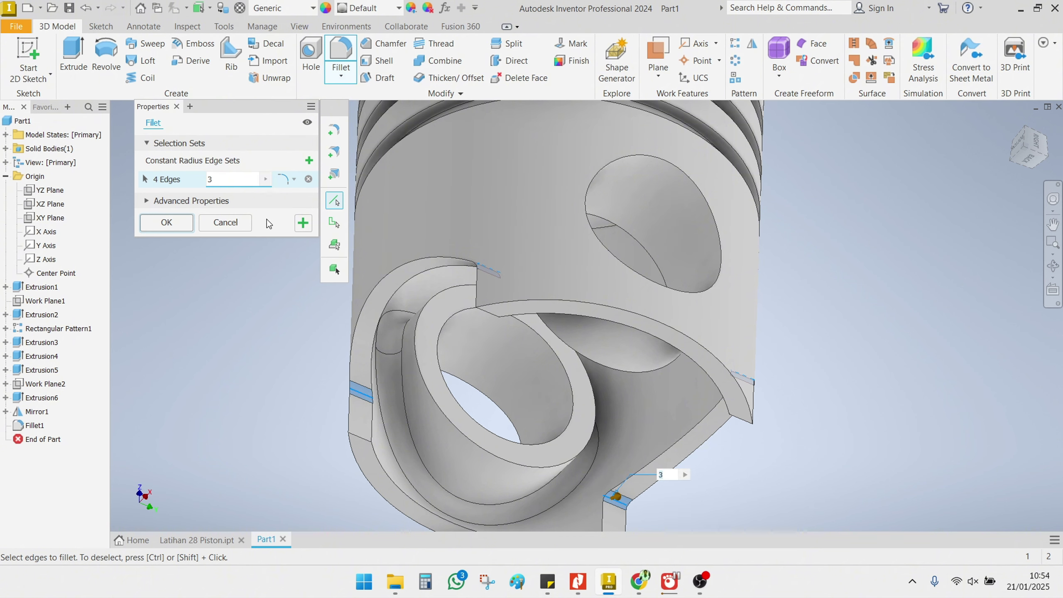
{"action": "left_click", "coordinate": [239, 183]}
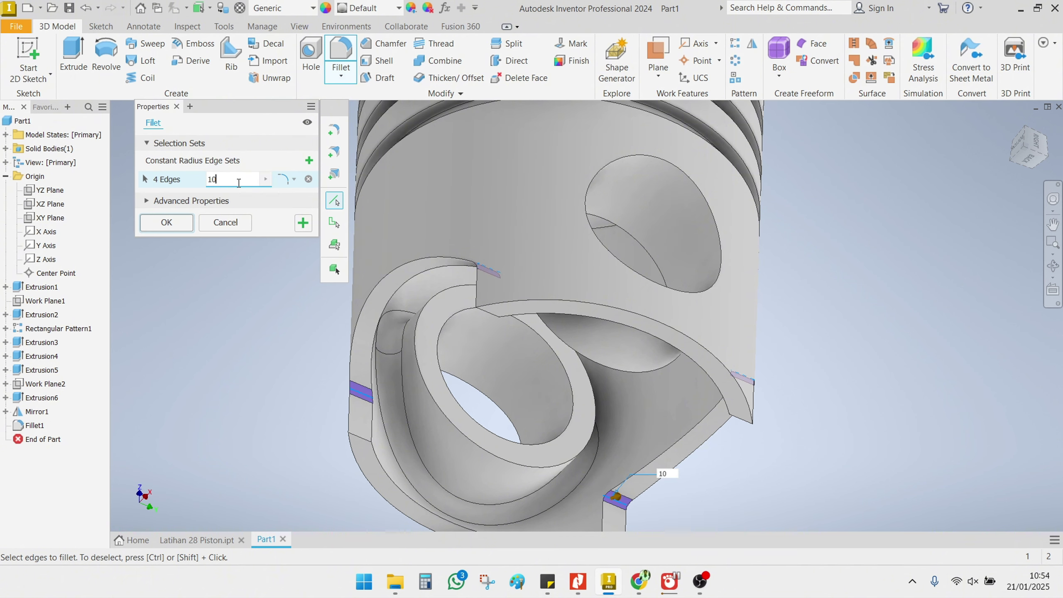
{"action": "left_click", "coordinate": [176, 225]}
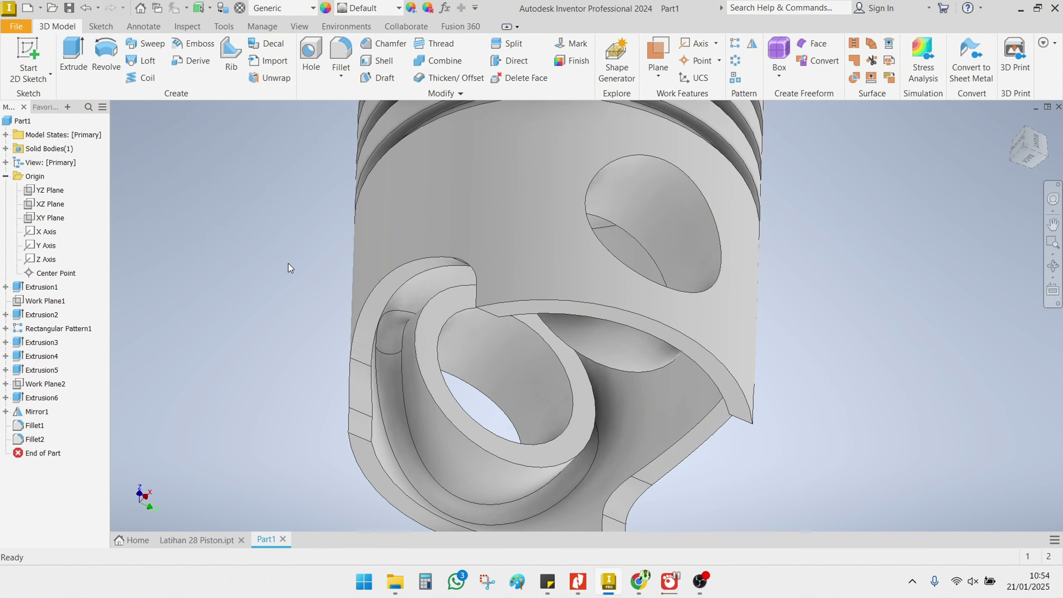
Step: Start a new sketch on the YZ plane through the middle of the piston
{"action": "scroll", "coordinate": [372, 306], "scroll_direction": "up", "scroll_amount": 5}
{"action": "middle_click_drag", "start_coordinate": [379, 307], "coordinate": [494, 331], "text": "shift"}
{"action": "scroll", "coordinate": [558, 302], "scroll_direction": "down", "scroll_amount": 5}
{"action": "scroll", "coordinate": [405, 281], "scroll_direction": "up", "scroll_amount": 3}
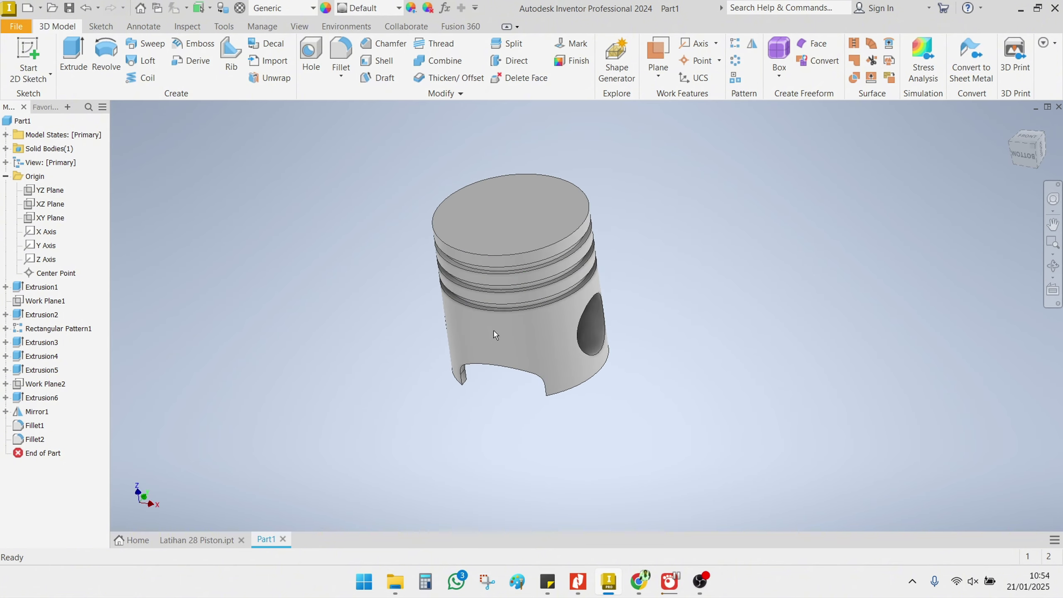
{"action": "middle_click_drag", "start_coordinate": [462, 253], "coordinate": [513, 244], "text": "shift"}
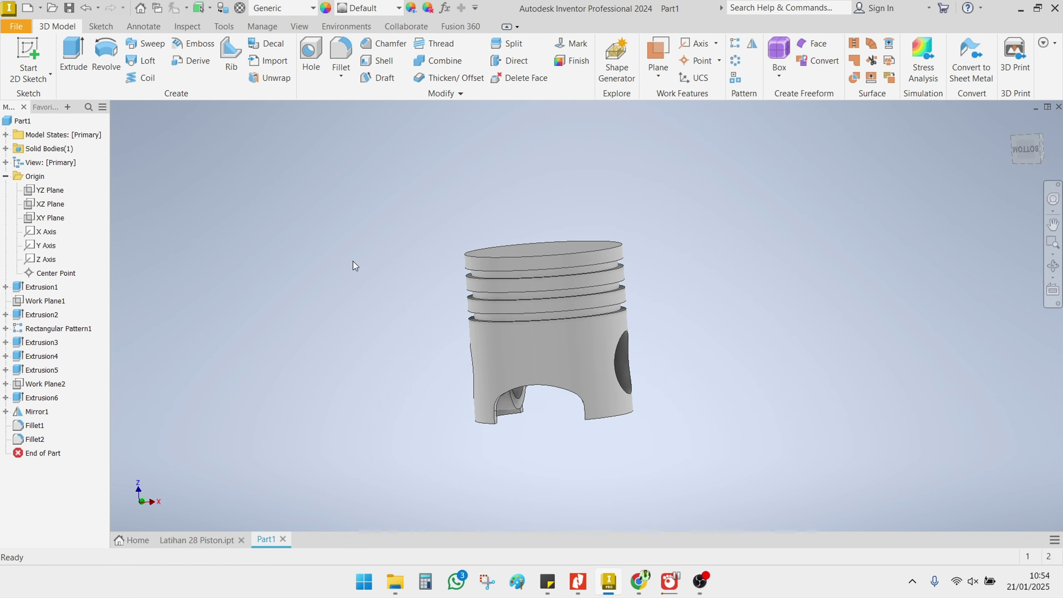
{"action": "left_click", "coordinate": [49, 191]}
{"action": "left_click", "coordinate": [565, 327]}
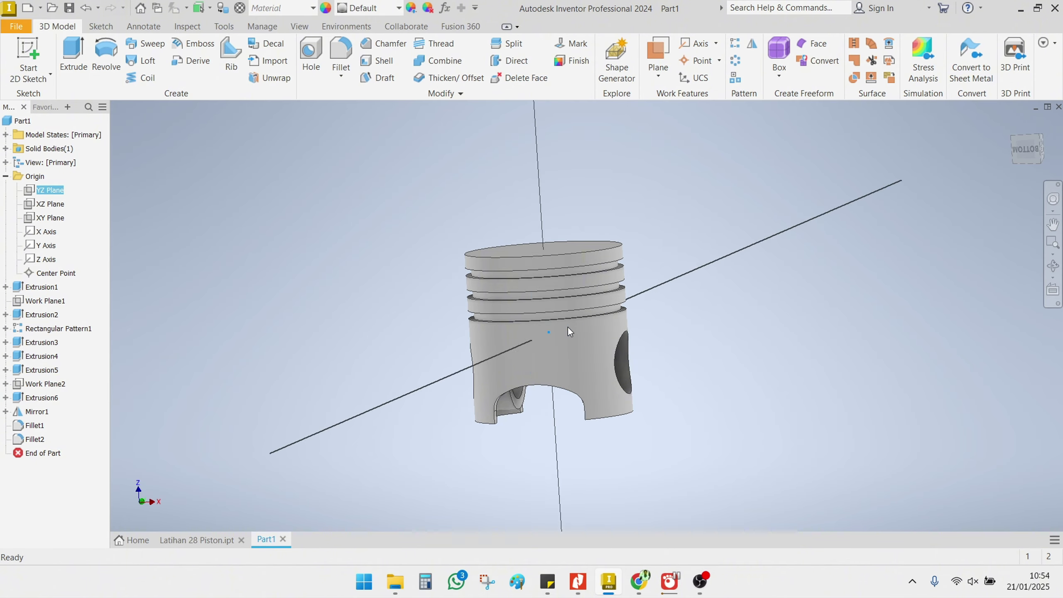
{"action": "scroll", "coordinate": [570, 298], "scroll_direction": "up", "scroll_amount": 3}
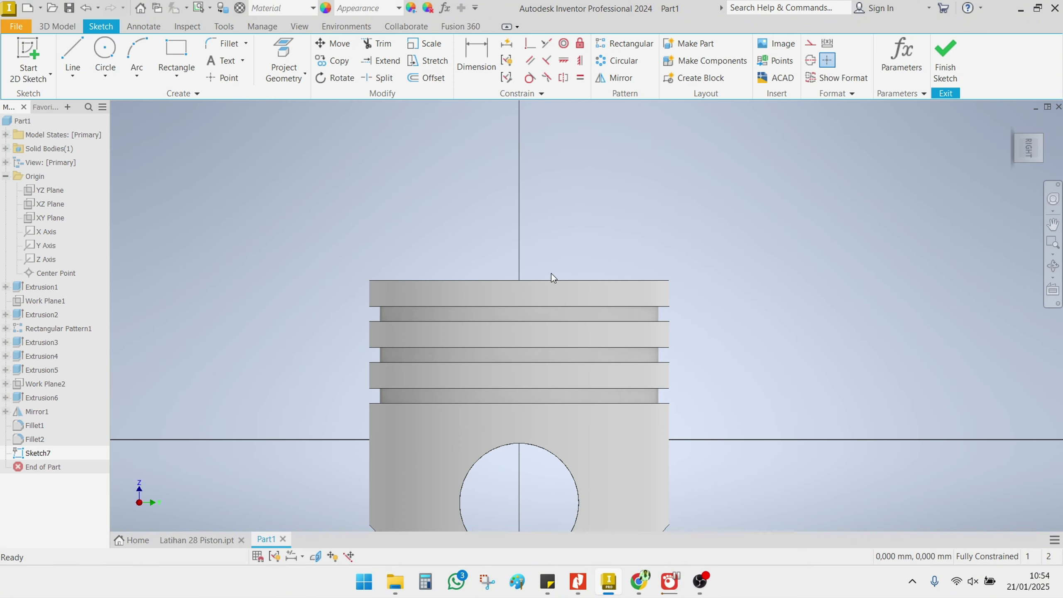
Step: Draw a vertical line about 7 mm long upward from the center of the piston's crown edge
{"action": "middle_click_drag", "start_coordinate": [550, 278], "coordinate": [502, 292]}
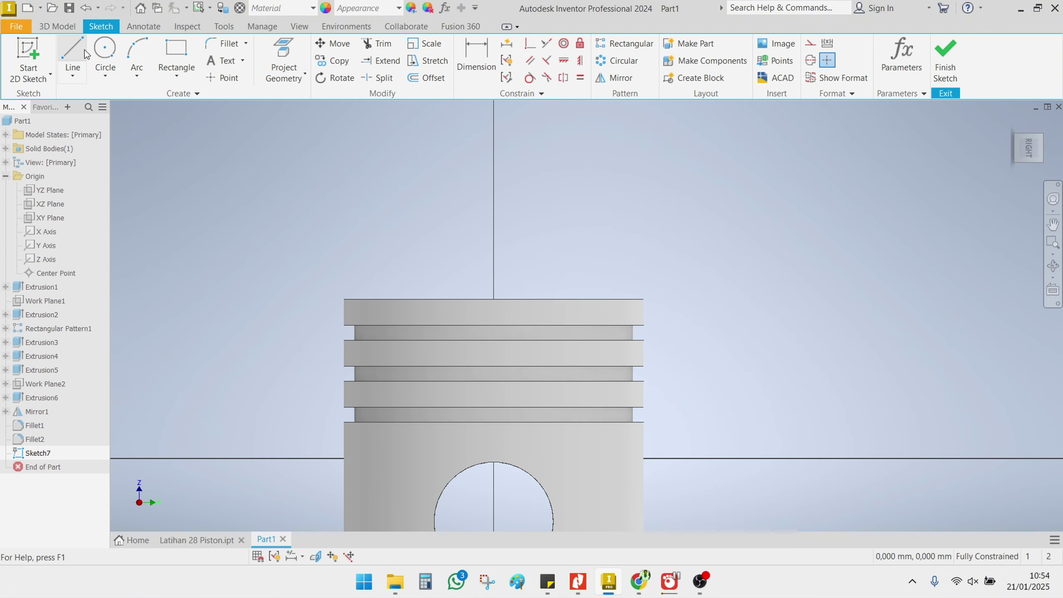
{"action": "left_click", "coordinate": [73, 59]}
{"action": "left_click", "coordinate": [493, 299]}
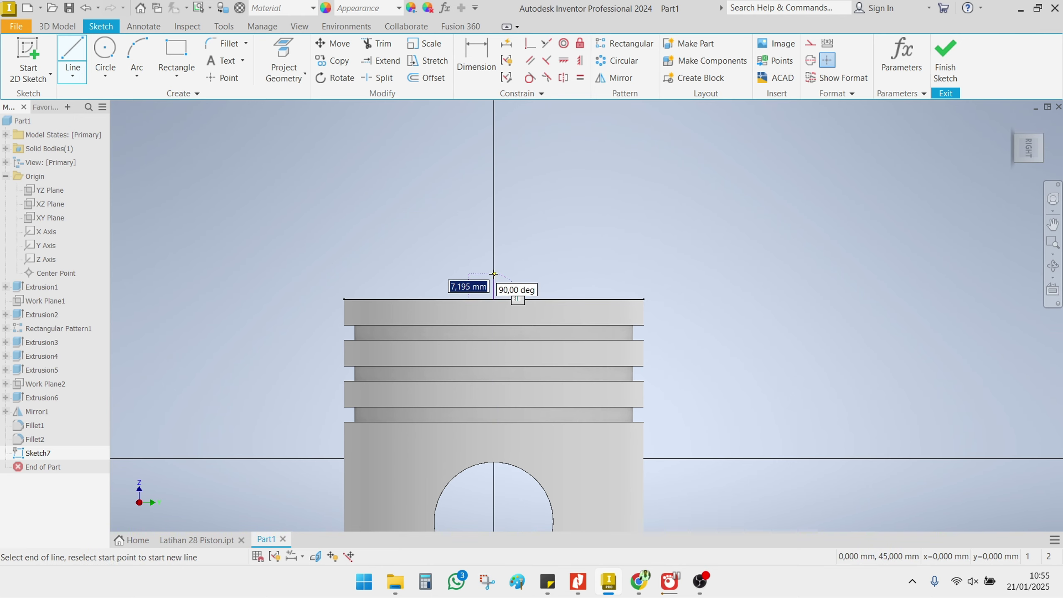
{"action": "left_click", "coordinate": [493, 274]}
{"action": "key", "text": "Escape"}
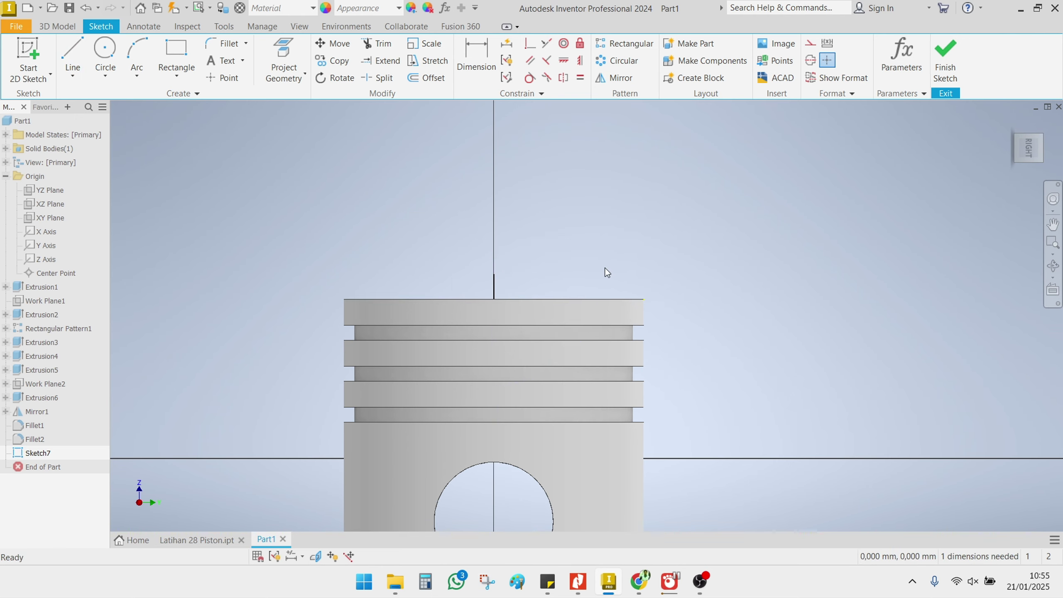
Step: Draw a horizontal line along the crown from the vertical line's lower end to the piston's outer corner
{"action": "left_click", "coordinate": [68, 59]}
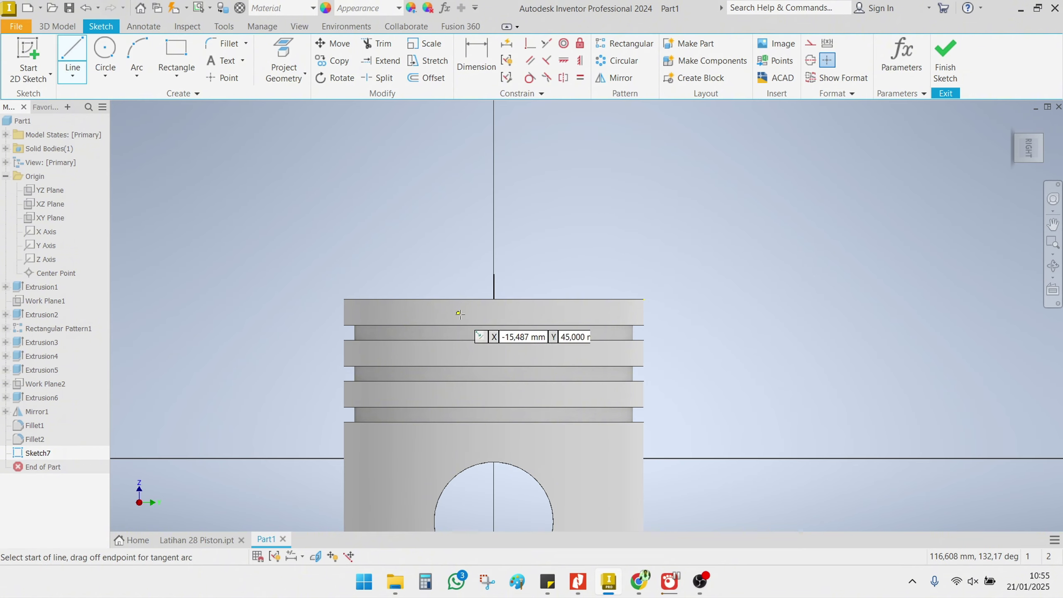
{"action": "left_click", "coordinate": [493, 299]}
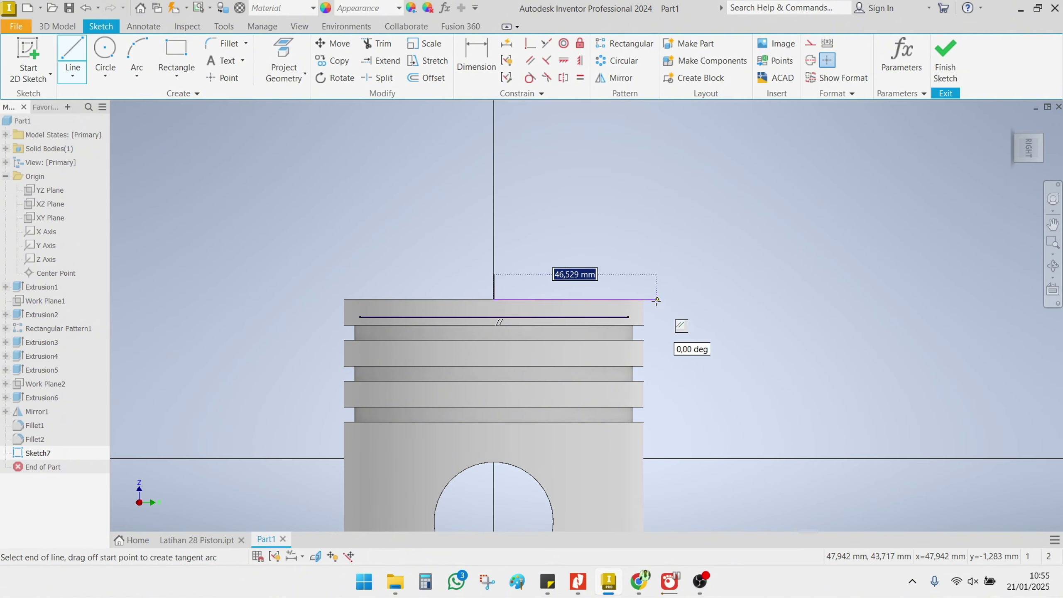
{"action": "double_click", "coordinate": [644, 298]}
{"action": "right_click", "coordinate": [493, 221]}
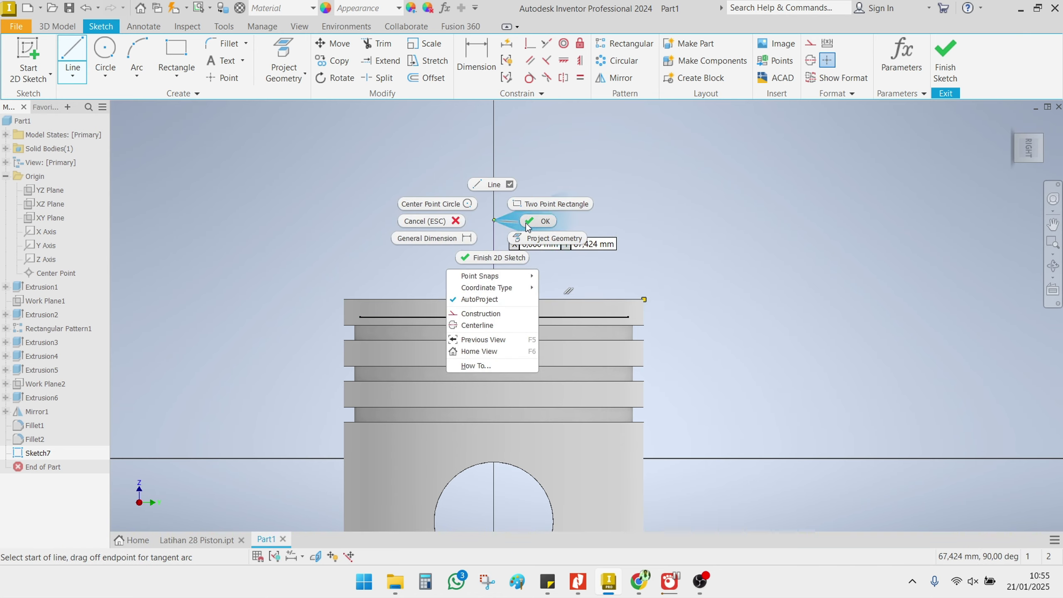
{"action": "left_click", "coordinate": [563, 232]}
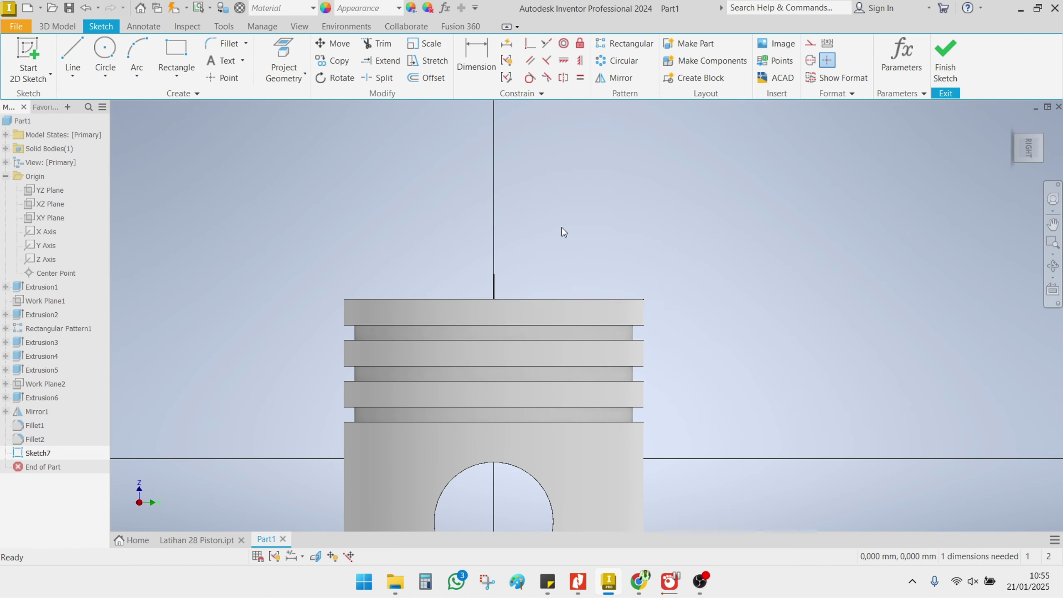
Step: Draw a shallow three-point arc from the vertical line's upper end to the crown's outer corner
{"action": "left_click", "coordinate": [131, 58]}
{"action": "left_click", "coordinate": [494, 275]}
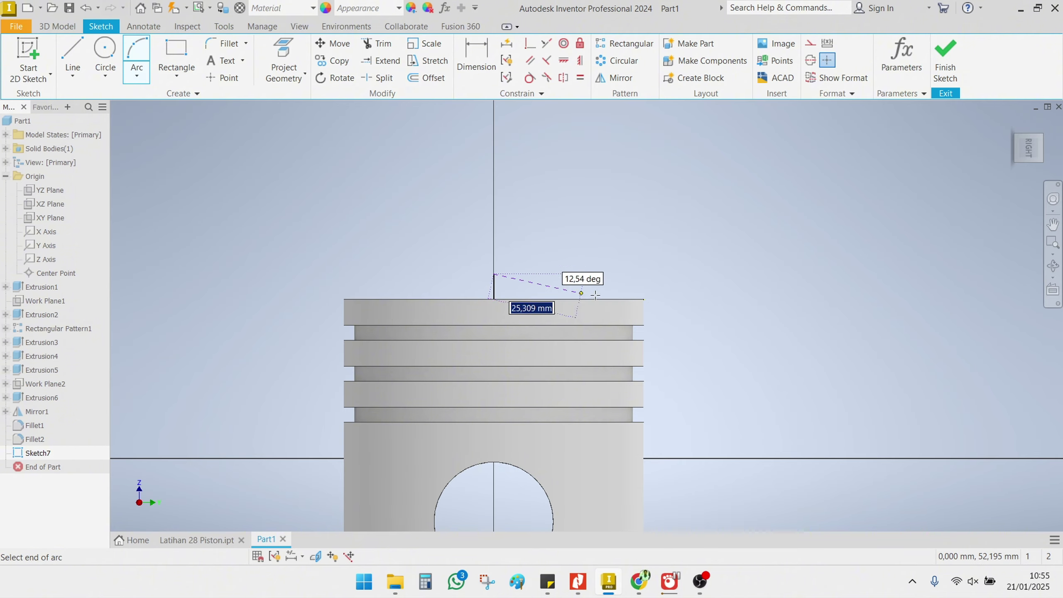
{"action": "left_click", "coordinate": [644, 299]}
{"action": "left_click", "coordinate": [604, 286]}
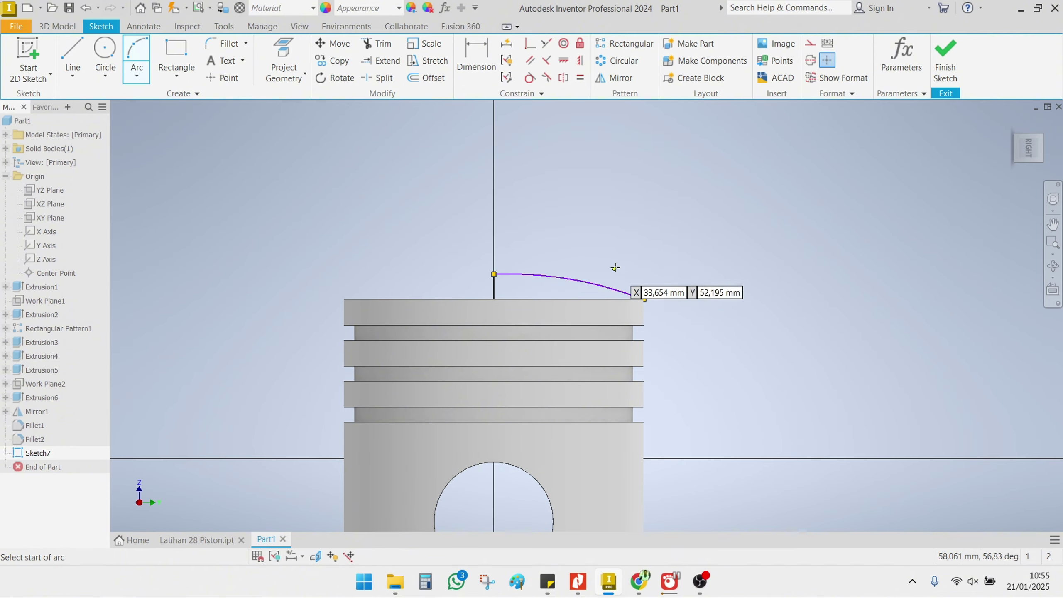
{"action": "right_click", "coordinate": [640, 231]}
{"action": "left_click", "coordinate": [678, 233]}
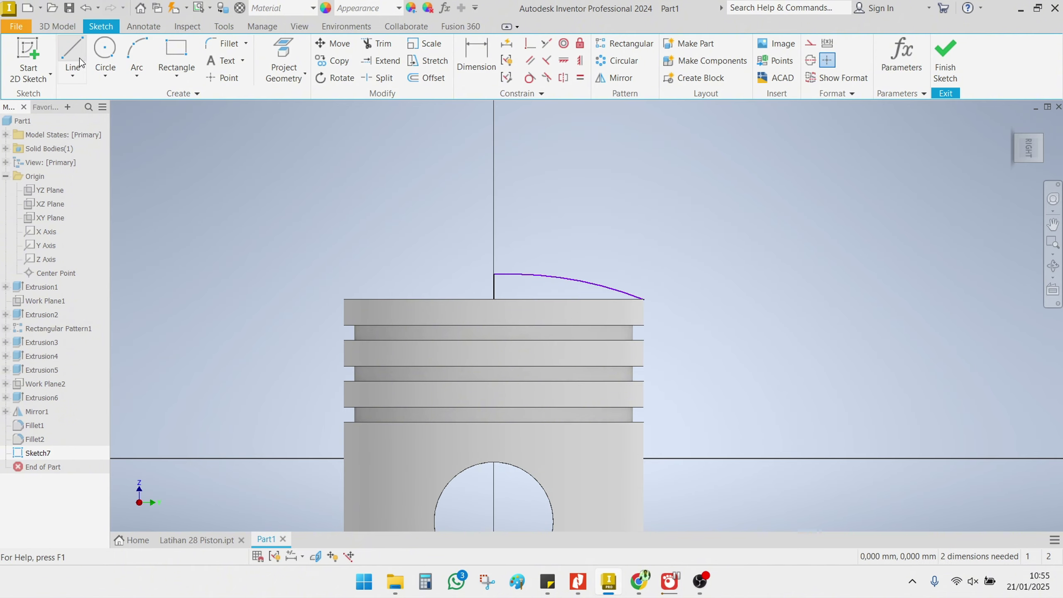
Step: Draw a horizontal construction line from the vertical line's upper end, extending outward past the piston's edge
{"action": "left_click", "coordinate": [81, 63]}
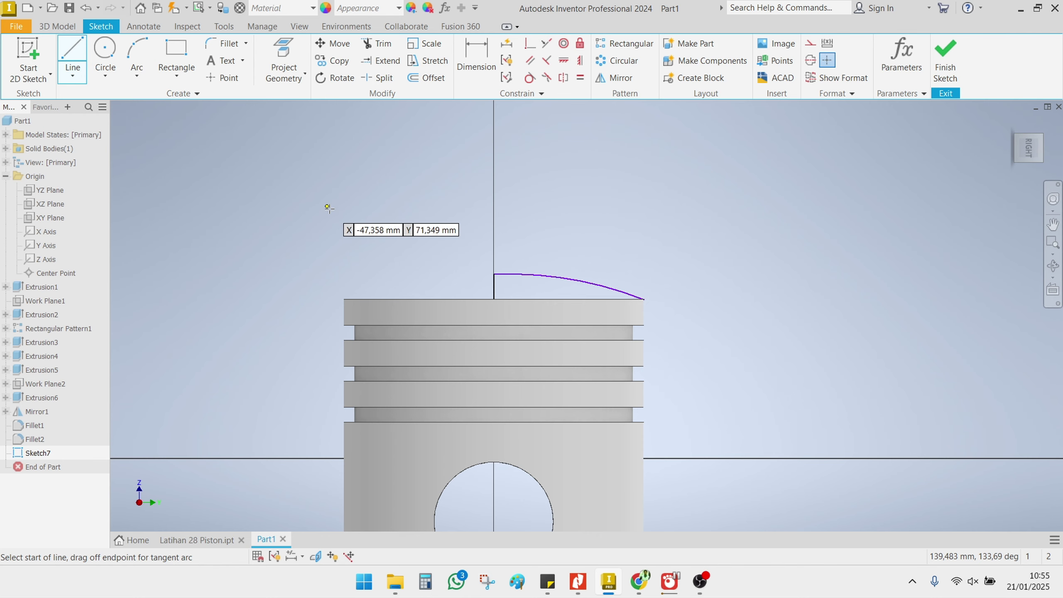
{"action": "left_click", "coordinate": [494, 274]}
{"action": "left_click", "coordinate": [712, 273]}
{"action": "right_click", "coordinate": [818, 216]}
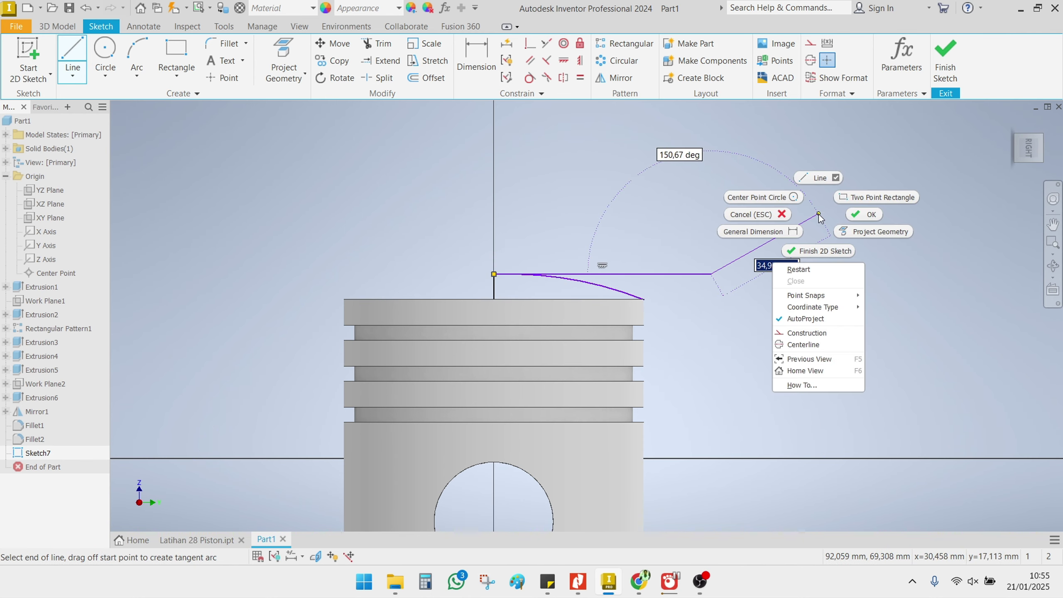
{"action": "left_click", "coordinate": [864, 214]}
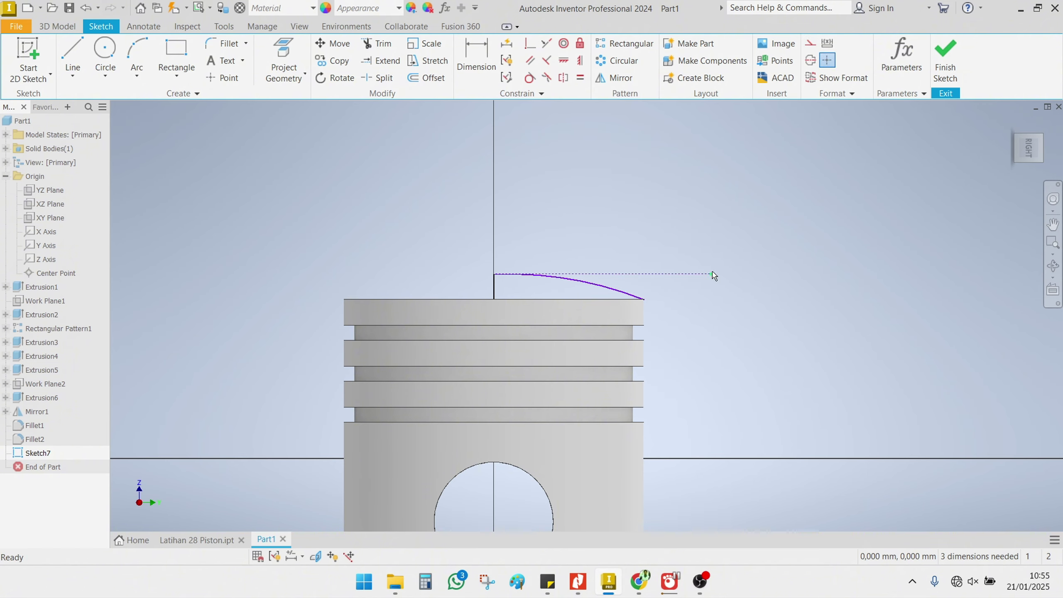
Step: Dimension the vertical line's height at 5 mm
{"action": "left_click", "coordinate": [476, 55]}
{"action": "left_click", "coordinate": [493, 295]}
{"action": "left_click", "coordinate": [474, 288]}
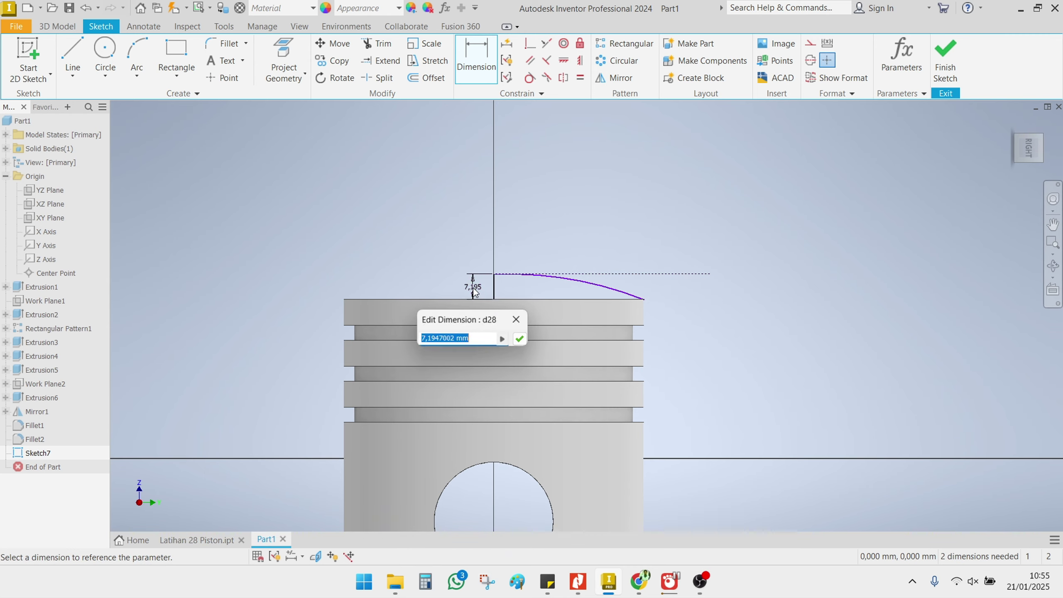
{"action": "type", "text": "5"}
{"action": "key", "text": "Return"}
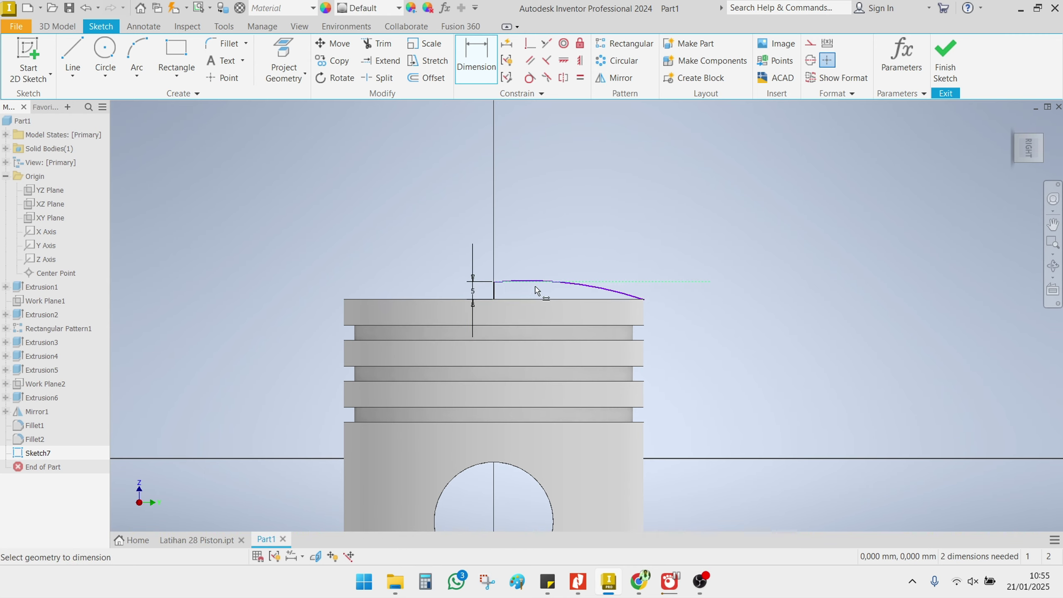
Step: Make the dome arc tangent to the horizontal construction line and dismiss the wireless notification
{"action": "scroll", "coordinate": [544, 291], "scroll_direction": "down", "scroll_amount": 5}
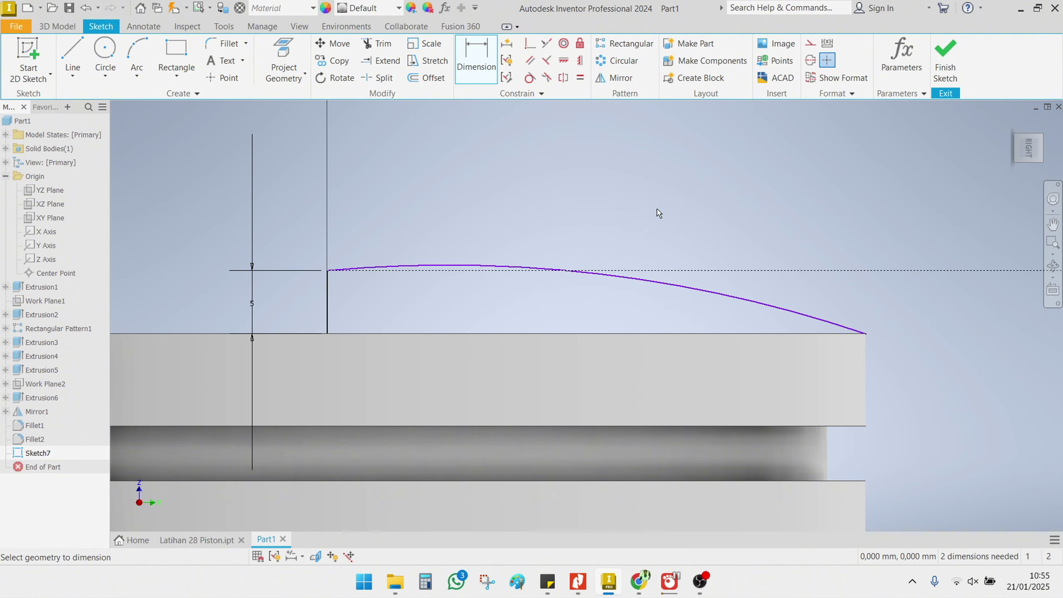
{"action": "left_click", "coordinate": [529, 79]}
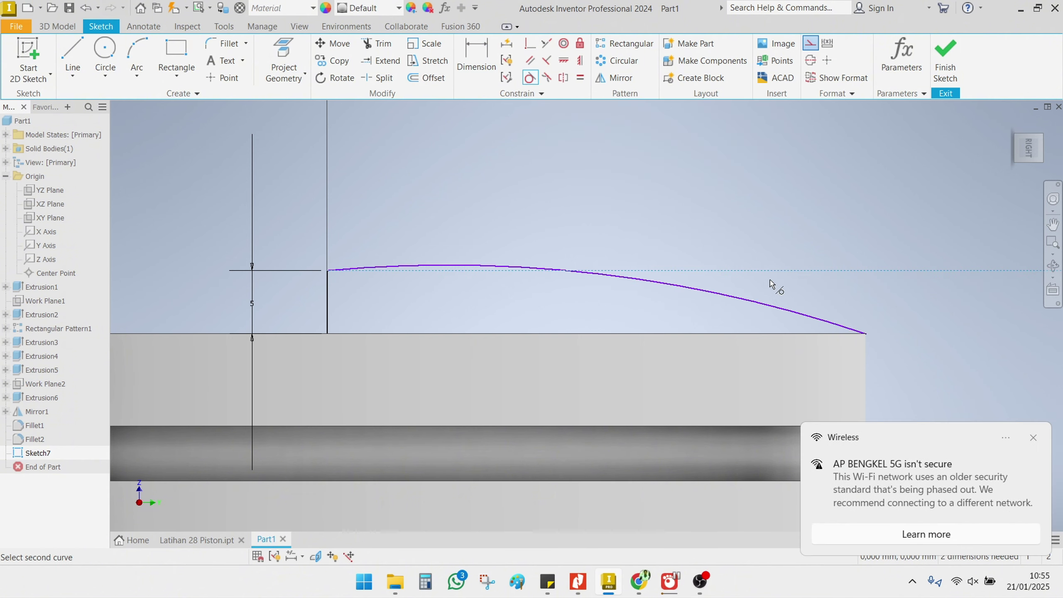
{"action": "left_click", "coordinate": [759, 302]}
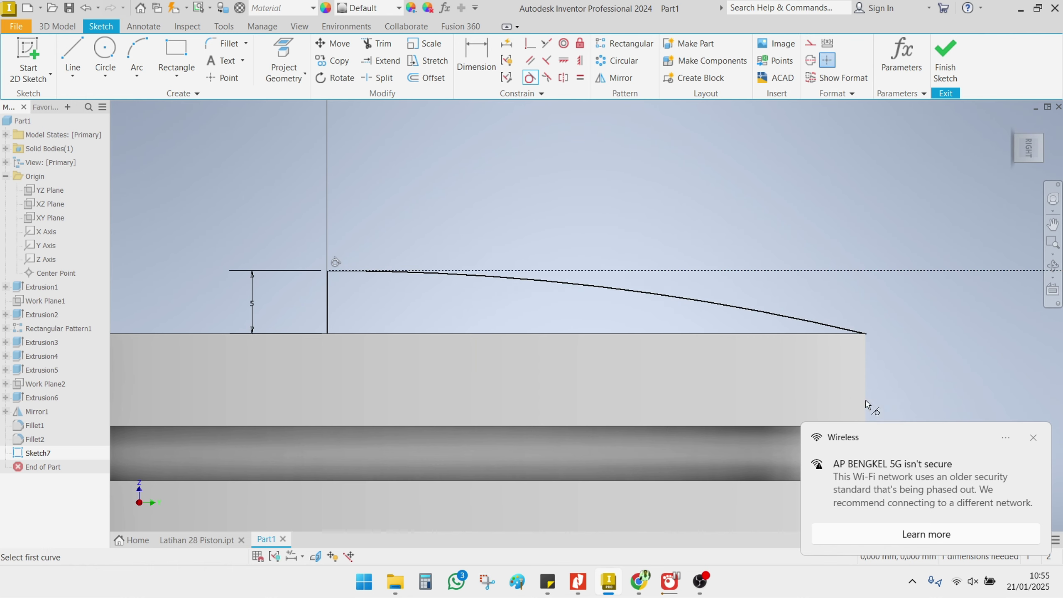
{"action": "left_click", "coordinate": [1032, 433]}
Step: Revolve the closed dome profile 360 degrees around its vertical line, joining it to the piston crown
{"action": "scroll", "coordinate": [463, 296], "scroll_direction": "down", "scroll_amount": 3}
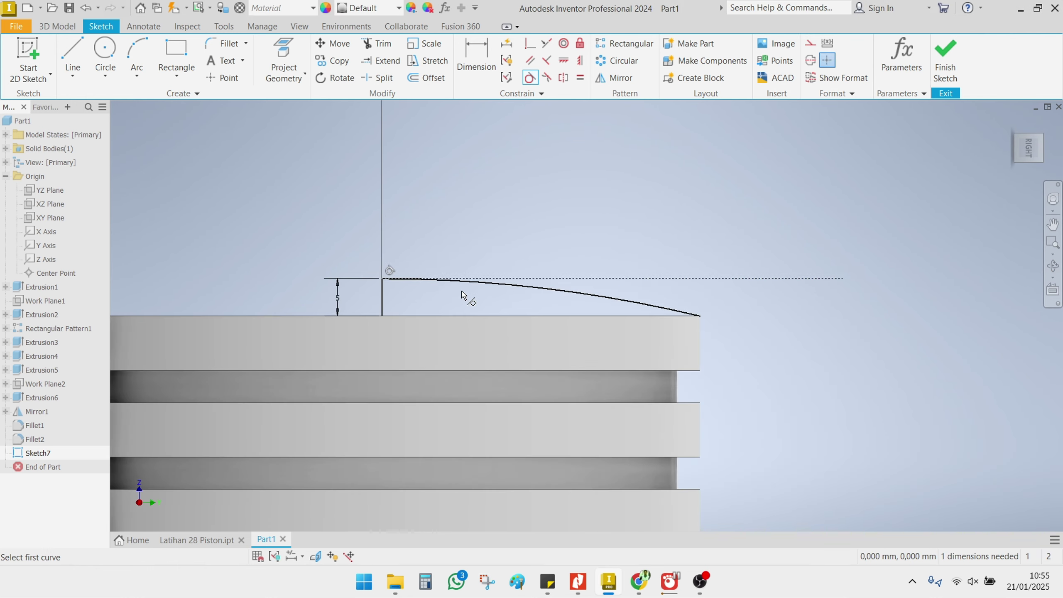
{"action": "middle_click_drag", "start_coordinate": [467, 294], "coordinate": [600, 254]}
{"action": "middle_click_drag", "start_coordinate": [492, 293], "coordinate": [486, 287], "text": "shift"}
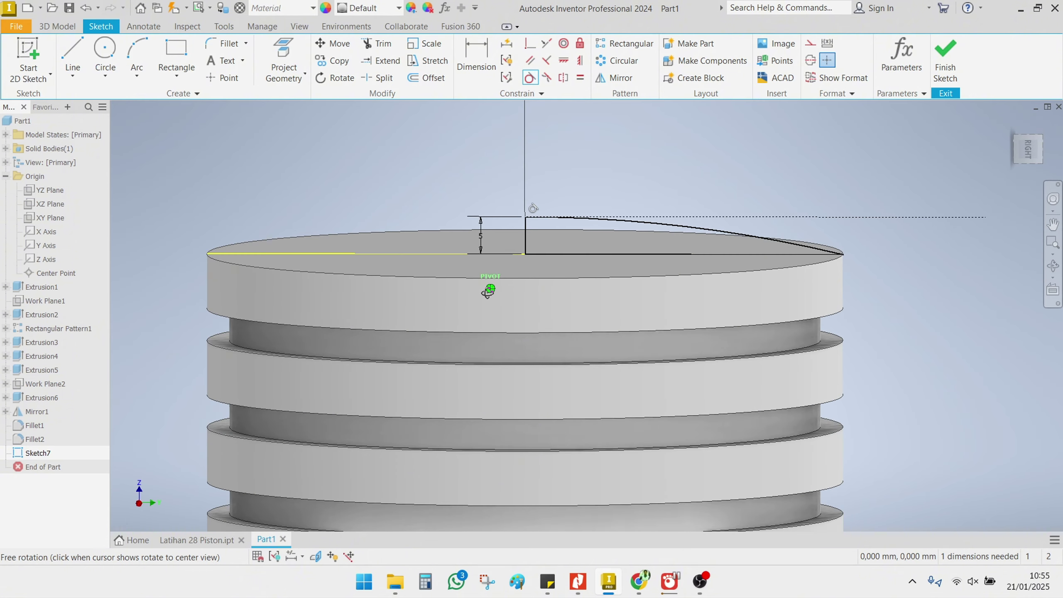
{"action": "left_click", "coordinate": [67, 30]}
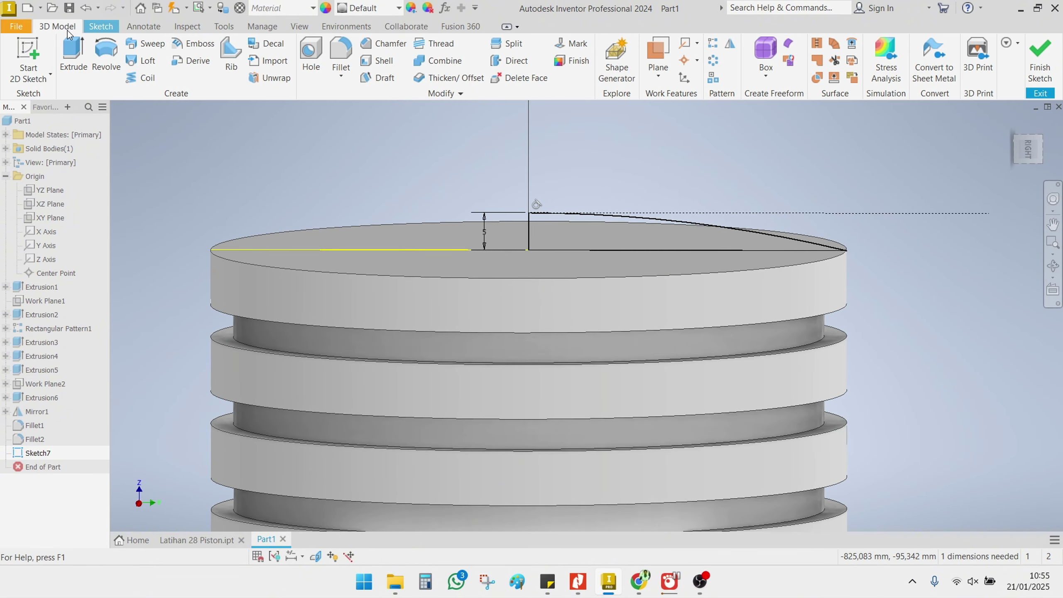
{"action": "left_click", "coordinate": [105, 54]}
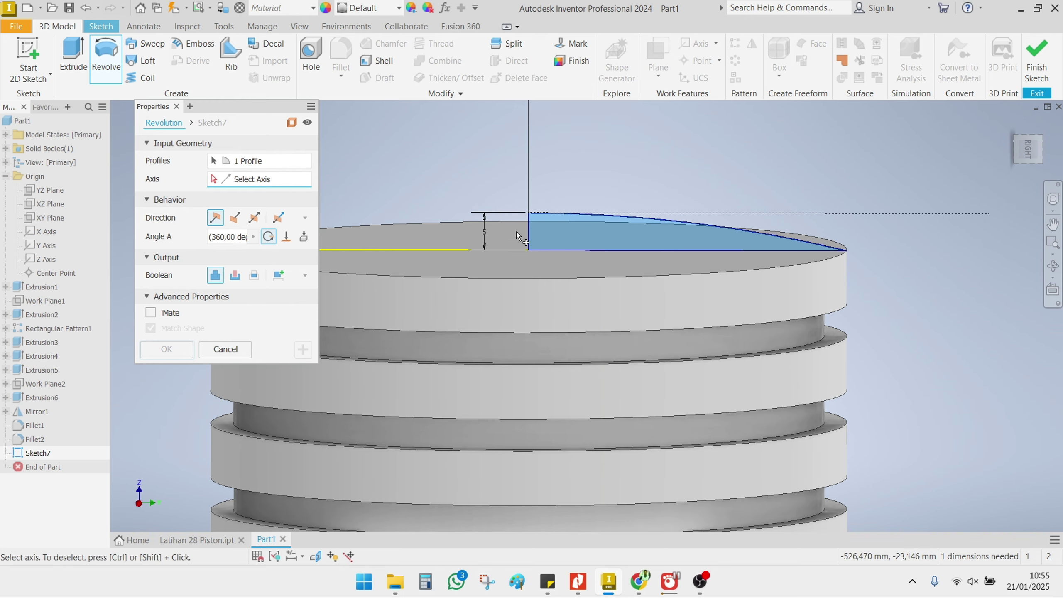
{"action": "left_click", "coordinate": [528, 235]}
{"action": "mouse_move", "coordinate": [526, 268]}
{"action": "middle_mouse_down", "text": "shift"}
{"action": "mouse_move", "coordinate": [541, 261]}
{"action": "mouse_move", "coordinate": [537, 269]}
{"action": "mouse_move", "coordinate": [610, 274]}
{"action": "middle_mouse_up", "text": "shift"}
{"action": "left_click", "coordinate": [167, 349]}
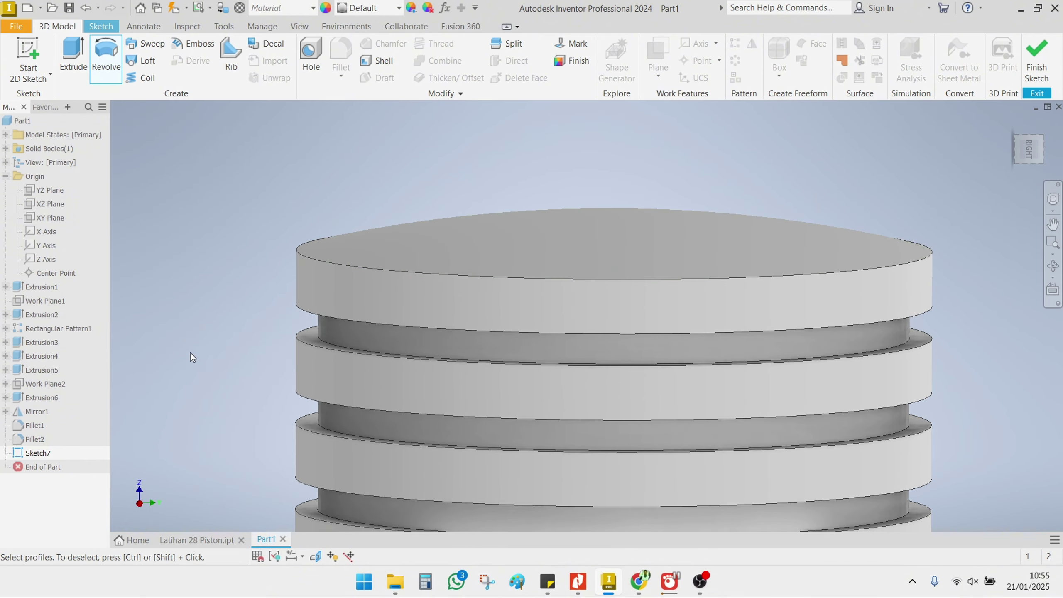
Step: Assign the Stainless Steel material from the Inventor Material Library to the piston
{"action": "middle_click_drag", "start_coordinate": [473, 341], "coordinate": [460, 218], "text": "shift"}
{"action": "scroll", "coordinate": [609, 273], "scroll_direction": "down", "scroll_amount": 3}
{"action": "mouse_move", "coordinate": [609, 273]}
{"action": "middle_mouse_down", "text": "shift"}
{"action": "mouse_move", "coordinate": [604, 254]}
{"action": "mouse_move", "coordinate": [586, 256]}
{"action": "middle_mouse_up", "text": "shift"}
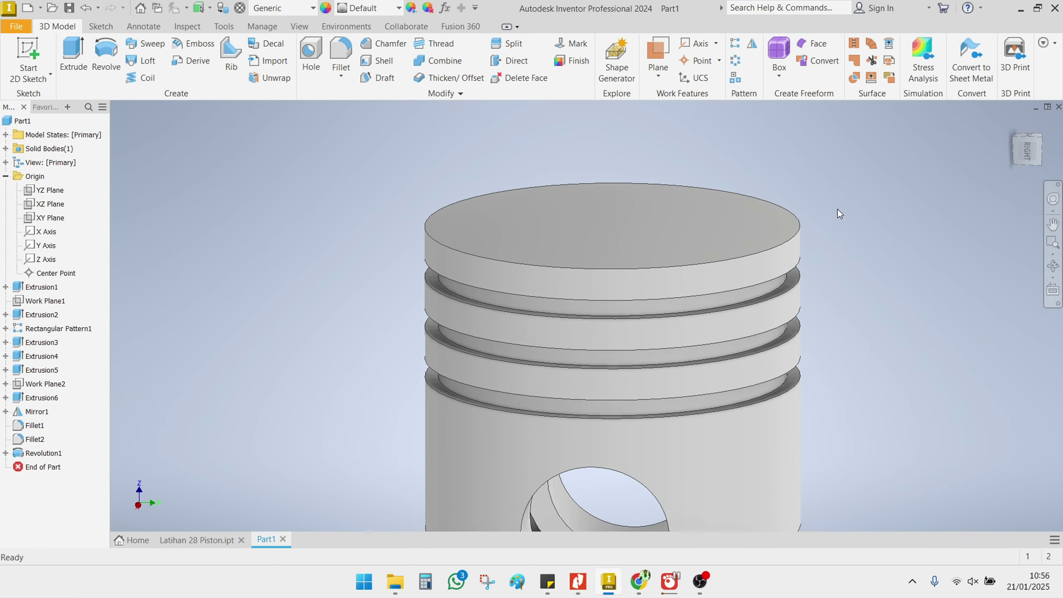
{"action": "scroll", "coordinate": [755, 297], "scroll_direction": "down", "scroll_amount": 3}
{"action": "middle_click_drag", "start_coordinate": [732, 293], "coordinate": [698, 270]}
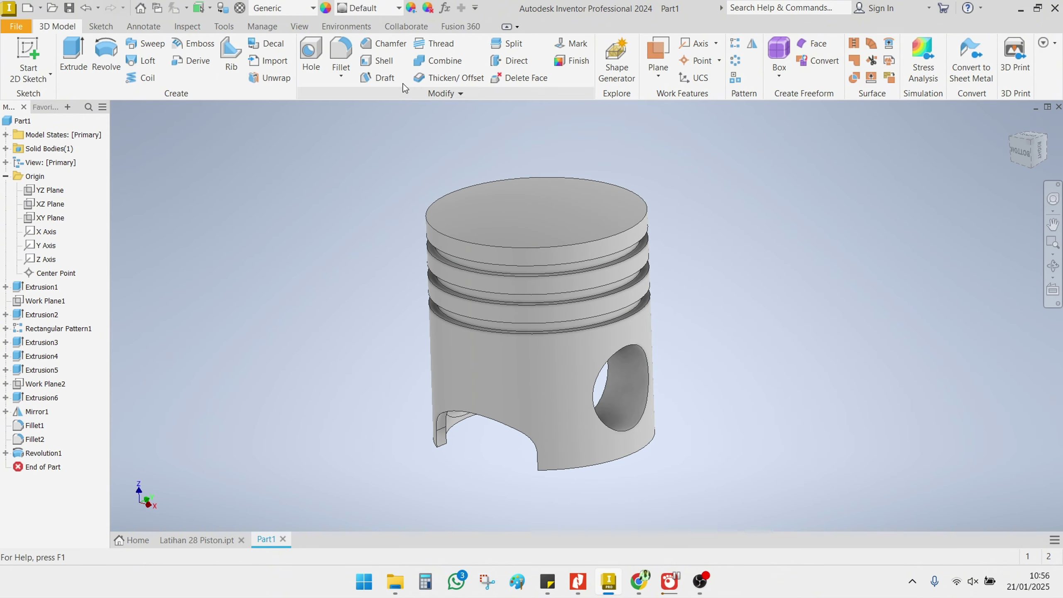
{"action": "left_click", "coordinate": [313, 12]}
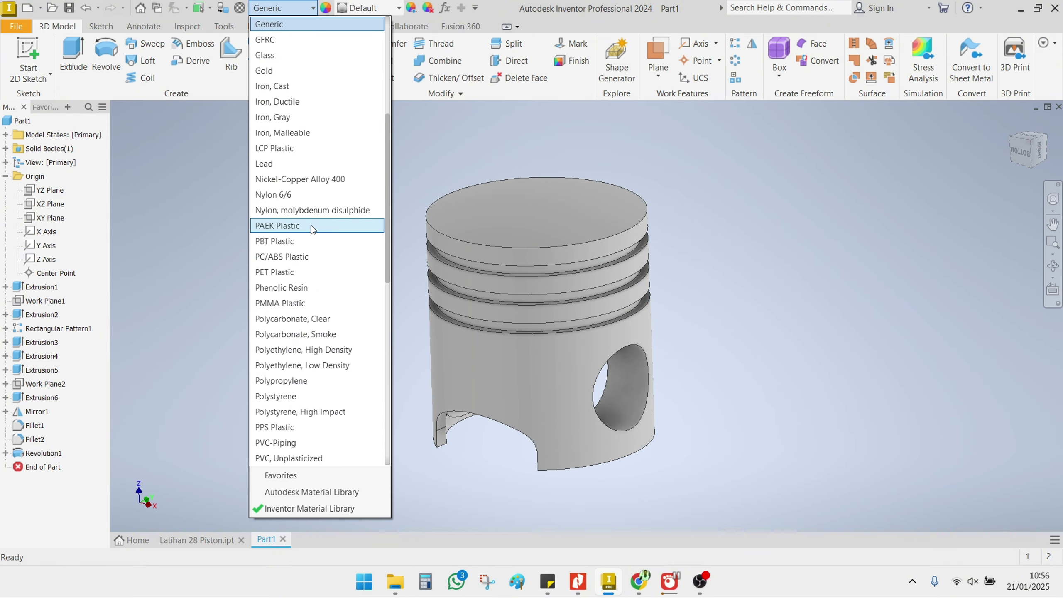
{"action": "scroll", "coordinate": [314, 230], "scroll_direction": "down", "scroll_amount": 6}
{"action": "scroll", "coordinate": [313, 232], "scroll_direction": "down", "scroll_amount": 3}
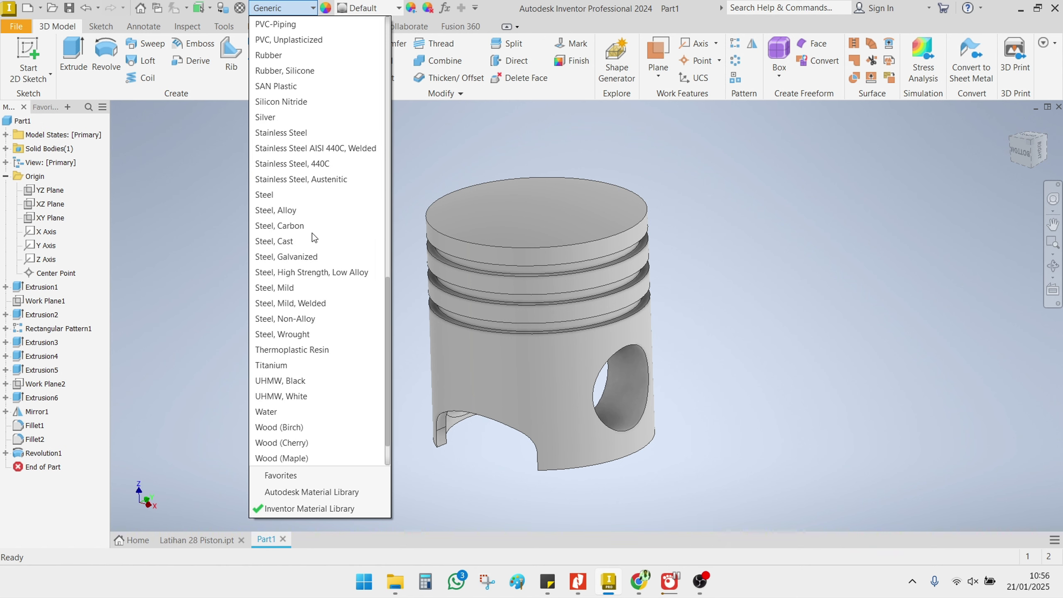
{"action": "left_click", "coordinate": [312, 136]}
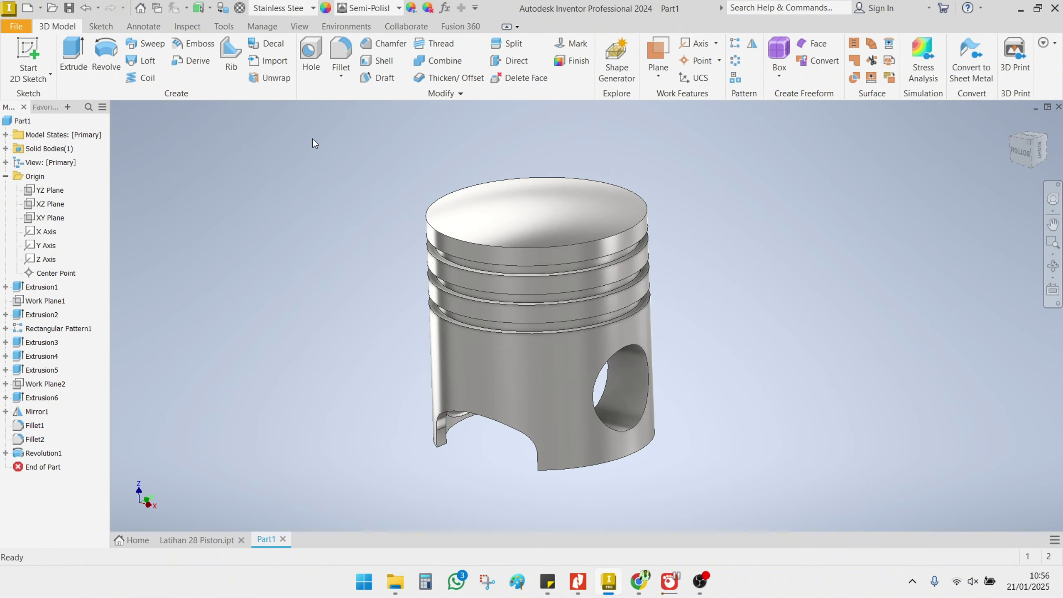
Step: Change the piston's appearance to Metal 2400F Hot from the Inventor Material Library
{"action": "middle_click_drag", "start_coordinate": [388, 241], "coordinate": [346, 264], "text": "shift"}
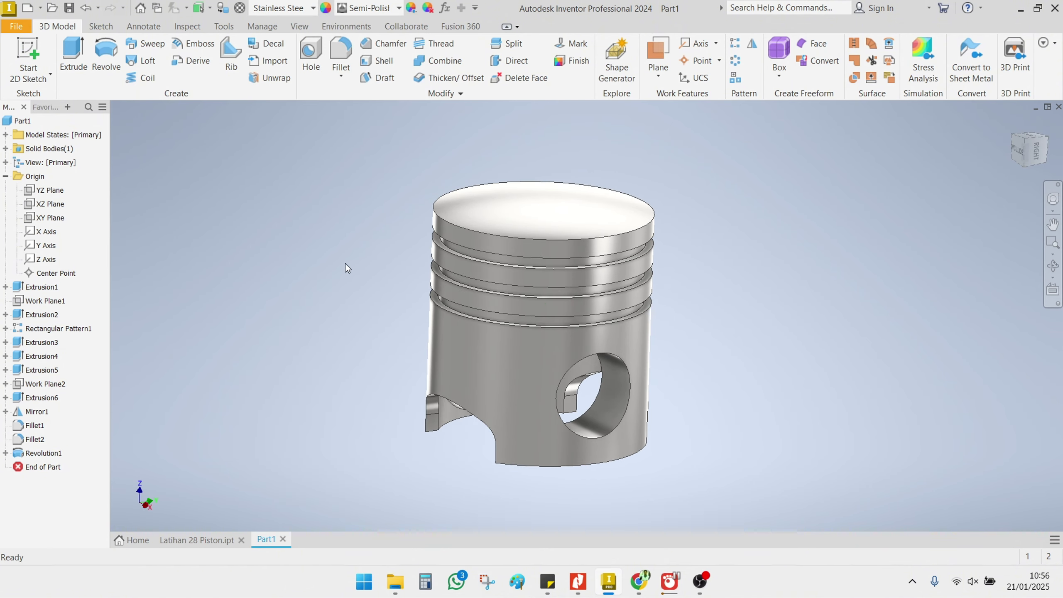
{"action": "left_click", "coordinate": [369, 8]}
{"action": "scroll", "coordinate": [418, 251], "scroll_direction": "down", "scroll_amount": 10}
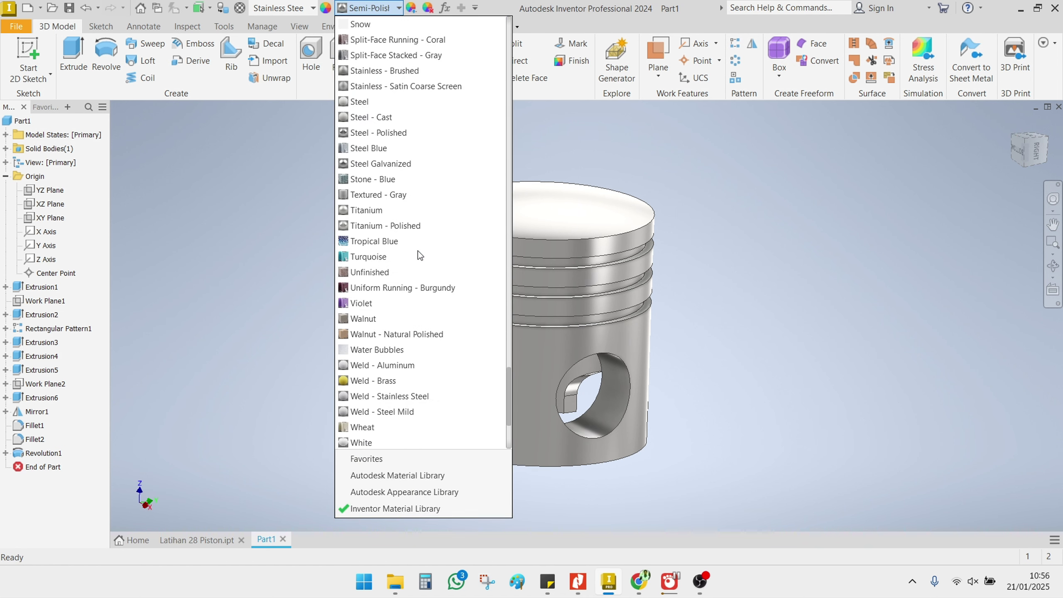
{"action": "scroll", "coordinate": [419, 252], "scroll_direction": "up", "scroll_amount": 13}
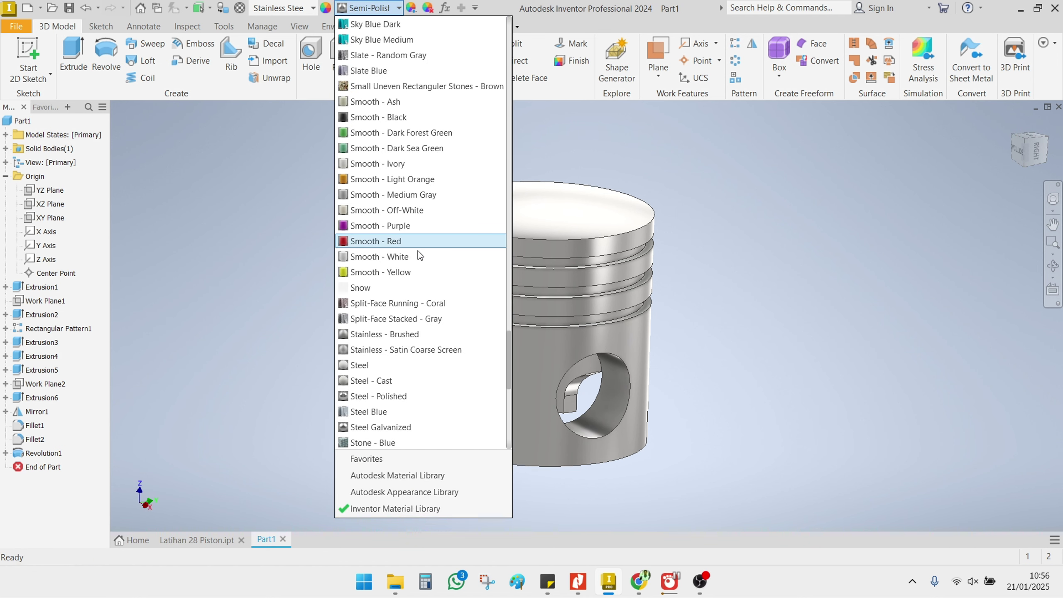
{"action": "scroll", "coordinate": [417, 251], "scroll_direction": "up", "scroll_amount": 12}
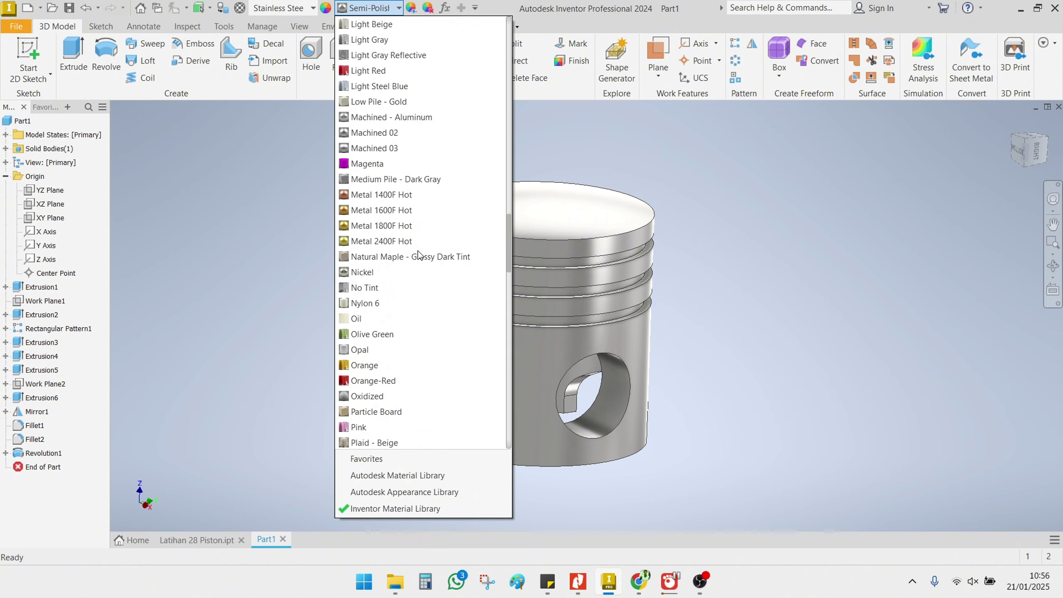
{"action": "left_click", "coordinate": [375, 242]}
{"action": "mouse_move", "coordinate": [403, 254]}
{"action": "middle_mouse_down", "text": "shift"}
{"action": "mouse_move", "coordinate": [529, 216]}
{"action": "mouse_move", "coordinate": [493, 243]}
{"action": "mouse_move", "coordinate": [365, 263]}
{"action": "mouse_move", "coordinate": [593, 295]}
{"action": "mouse_move", "coordinate": [556, 293]}
{"action": "mouse_move", "coordinate": [515, 254]}
{"action": "mouse_move", "coordinate": [355, 303]}
{"action": "mouse_move", "coordinate": [403, 296]}
{"action": "mouse_move", "coordinate": [431, 252]}
{"action": "mouse_move", "coordinate": [414, 304]}
{"action": "mouse_move", "coordinate": [455, 296]}
{"action": "middle_mouse_up", "text": "shift"}
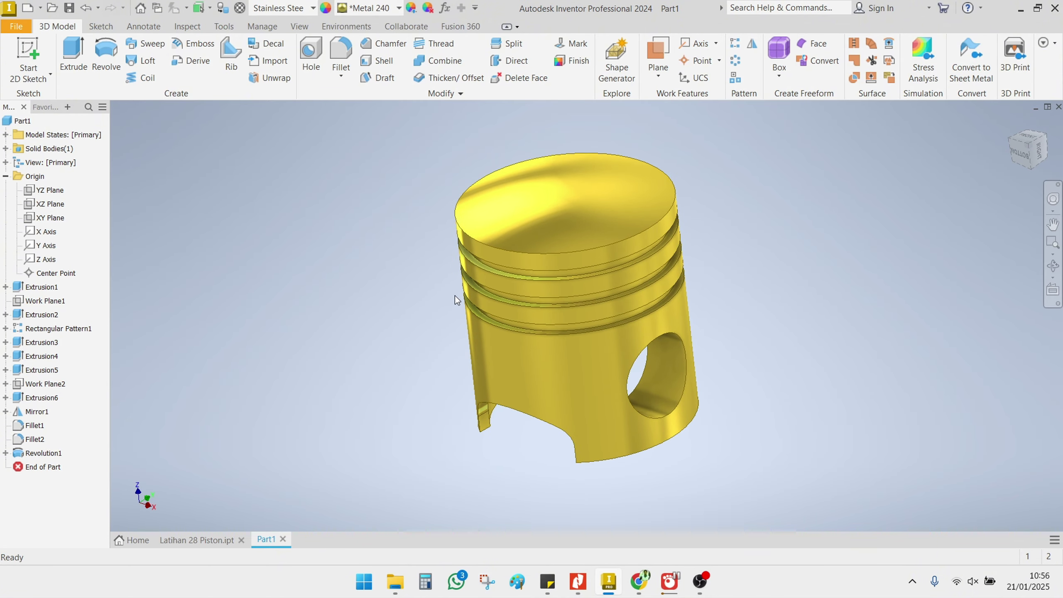